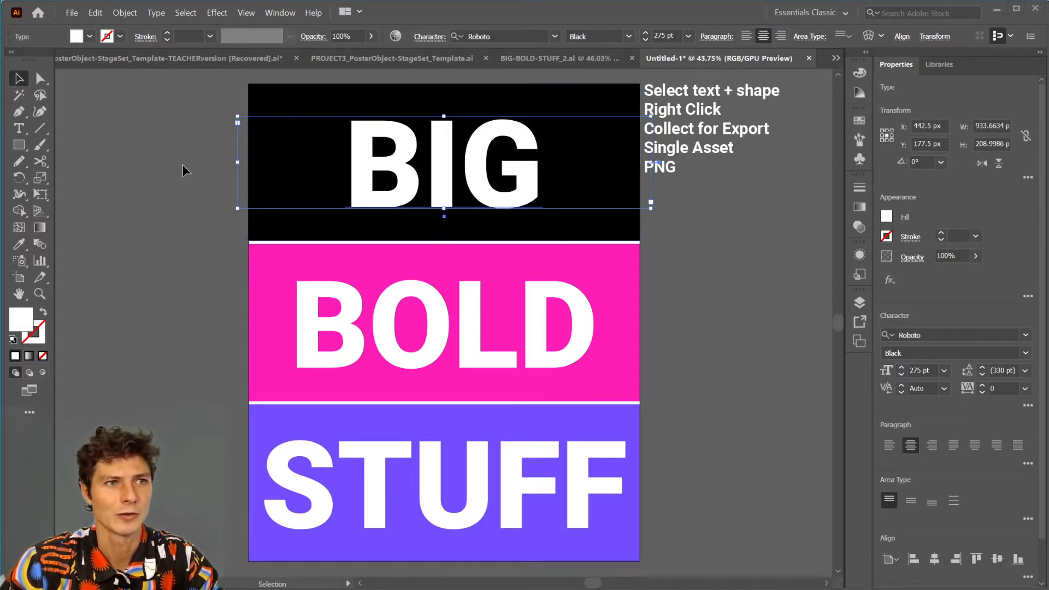
Step: Convert the BIG text to outlines and cut it out of the black rectangle with Minus Front
click(156, 13)
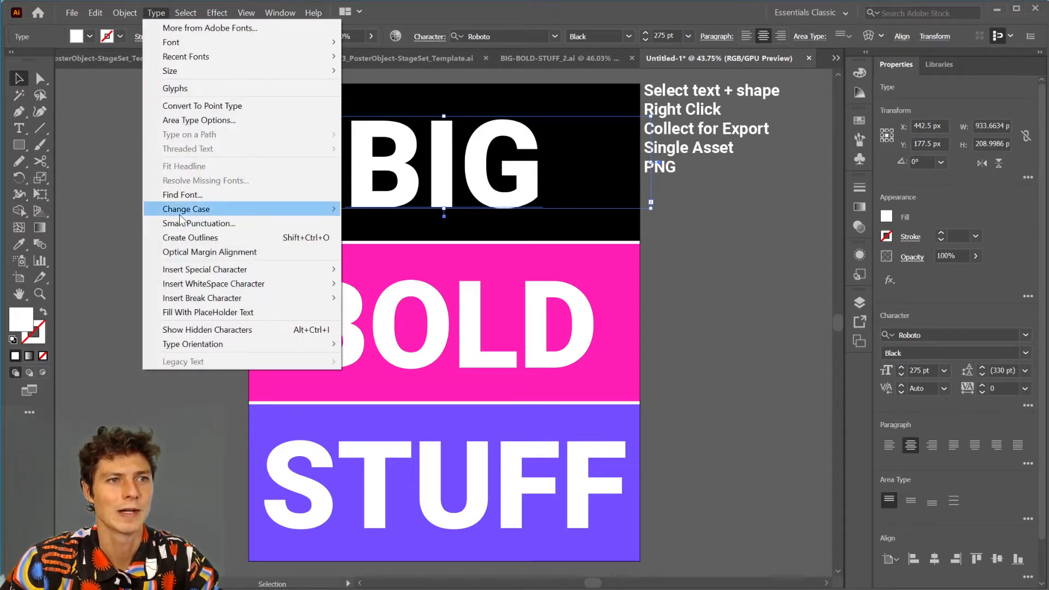
click(218, 238)
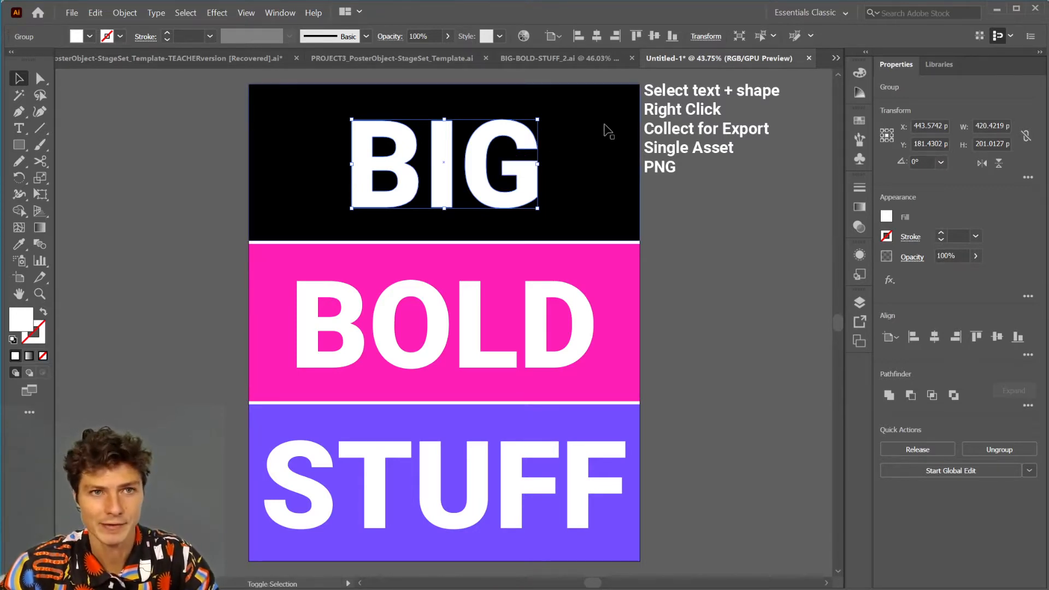
shift+click(603, 130)
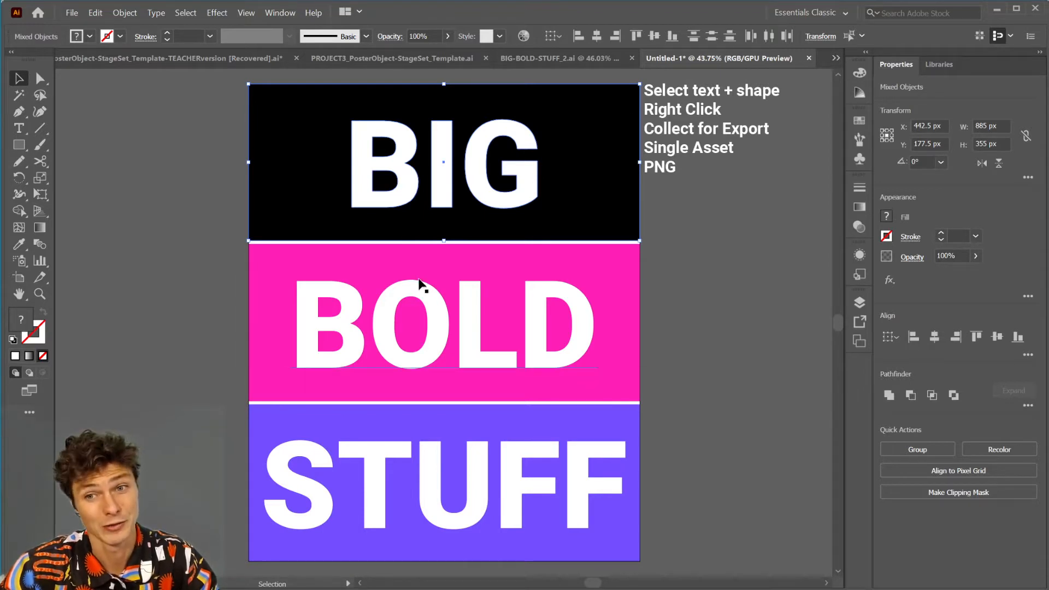
click(917, 394)
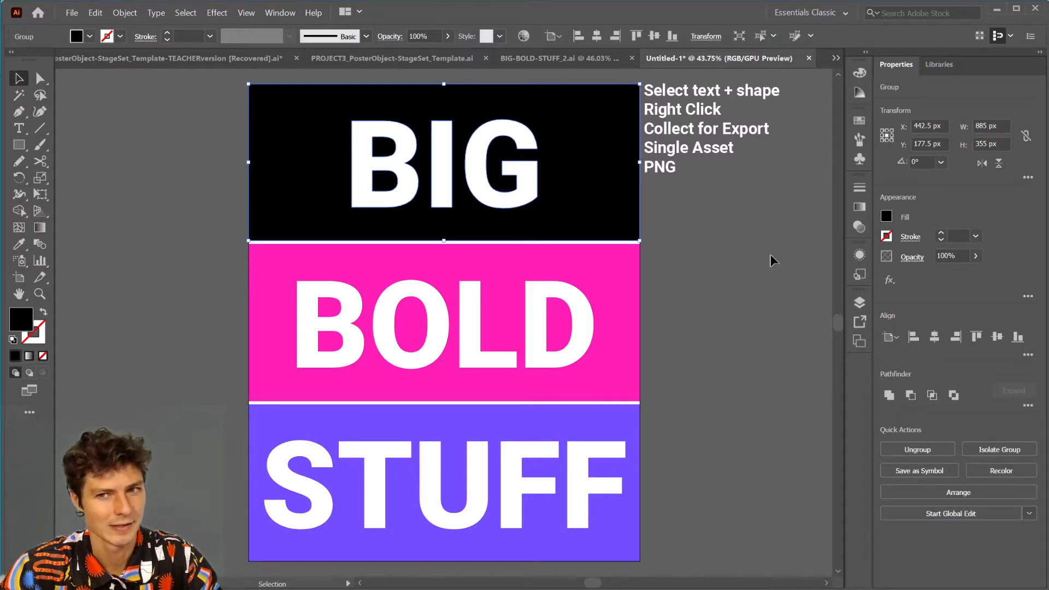
drag(596, 143, 593, 191)
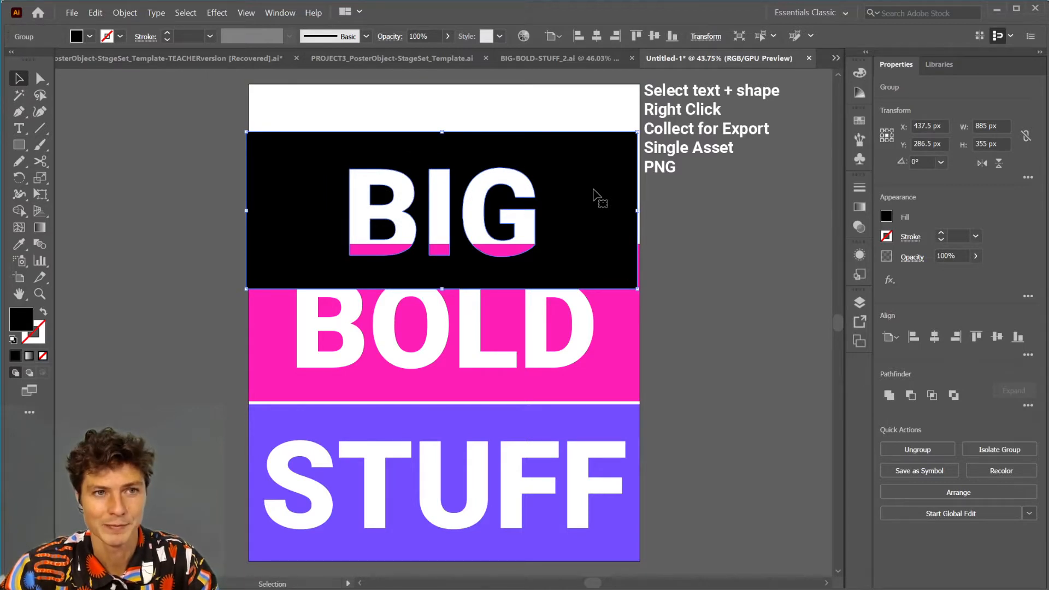
key(ctrl+z)
Step: Recolor the BOLD text on the pink rectangle to a light cyan fill and deselect it
click(610, 278)
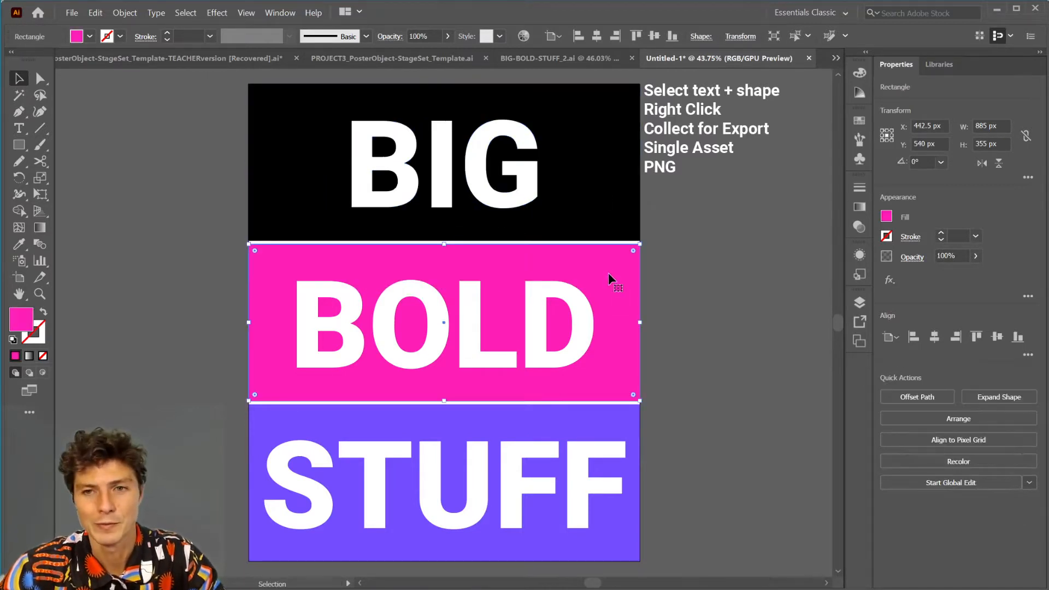
click(583, 305)
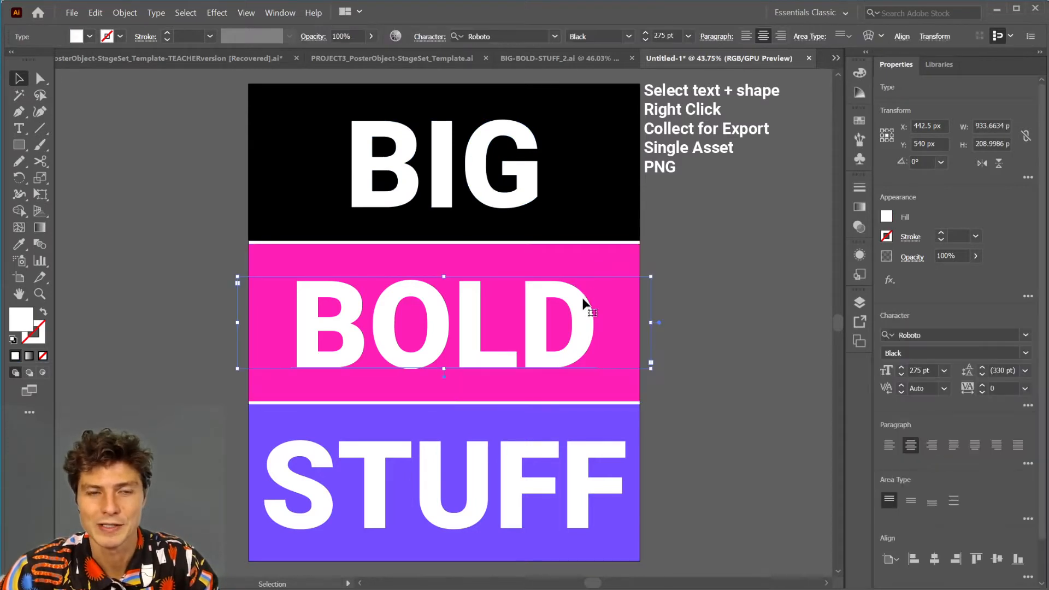
double_click(583, 304)
key(ctrl+a)
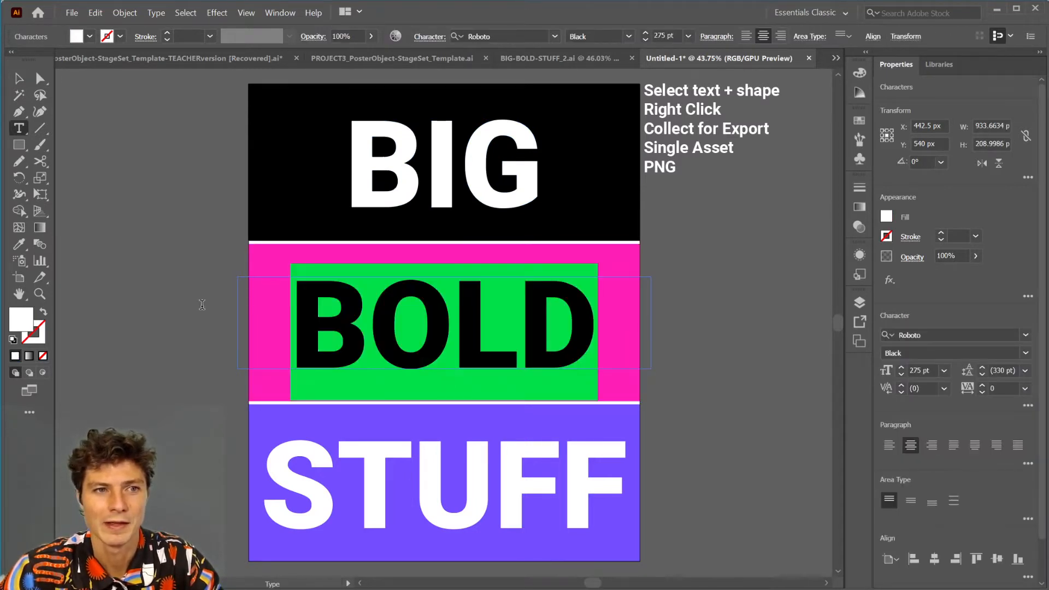
click(886, 216)
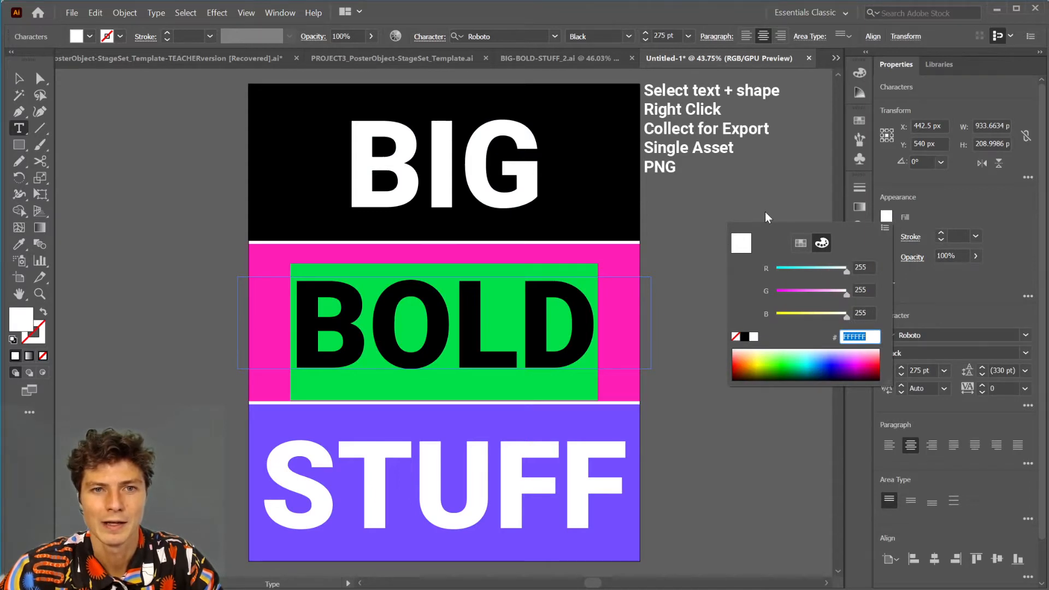
click(830, 268)
ctrl+click(768, 185)
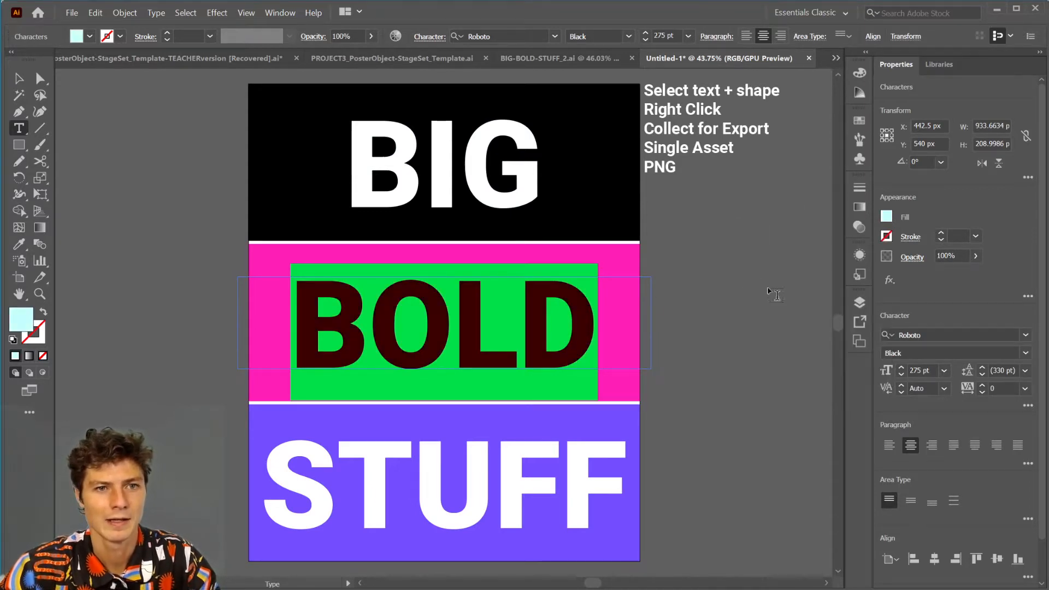
ctrl+click(744, 280)
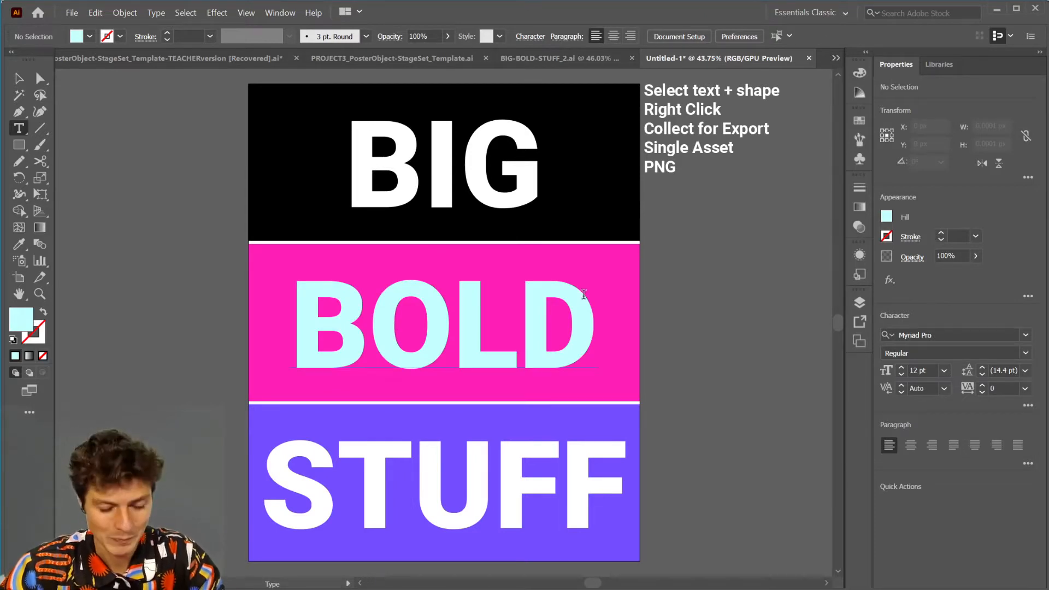
Step: Narrow the BOLD and STUFF text frames to fit inside their rectangles, making the STUFF frame about 857 px wide
ctrl+click(584, 294)
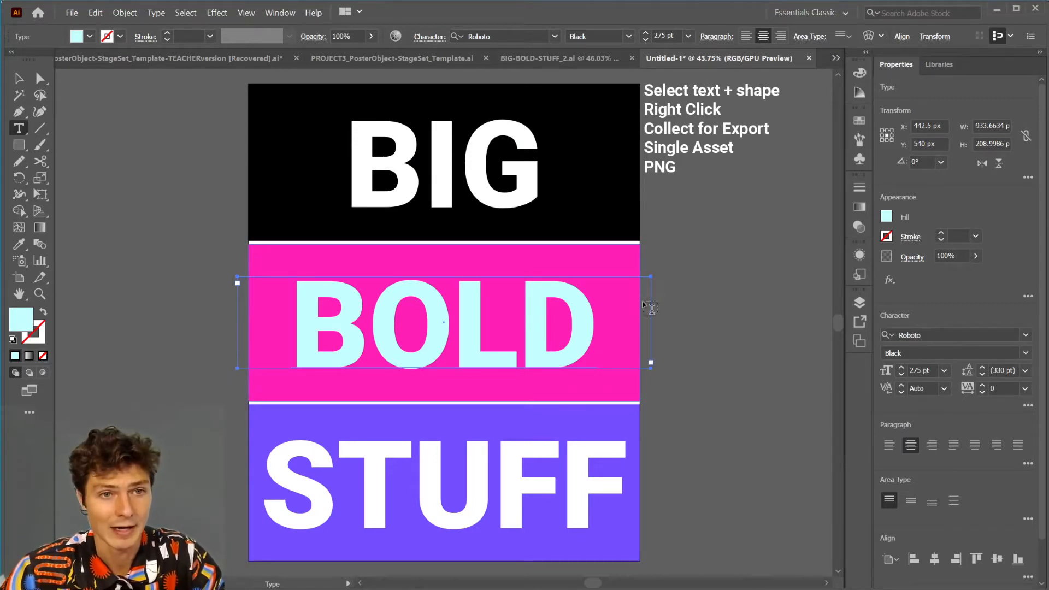
key(v)
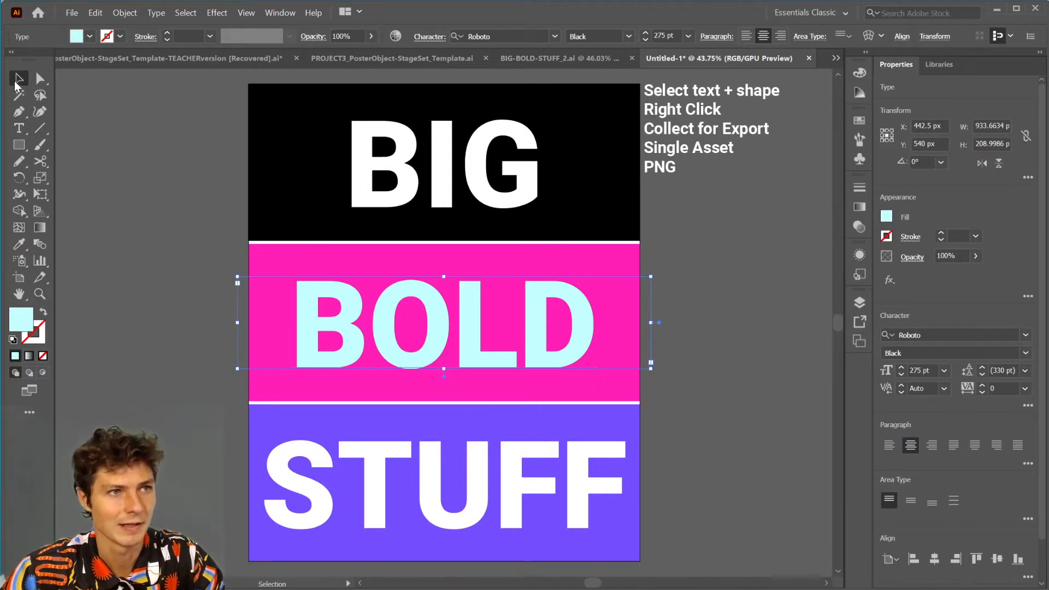
drag(652, 324, 621, 321)
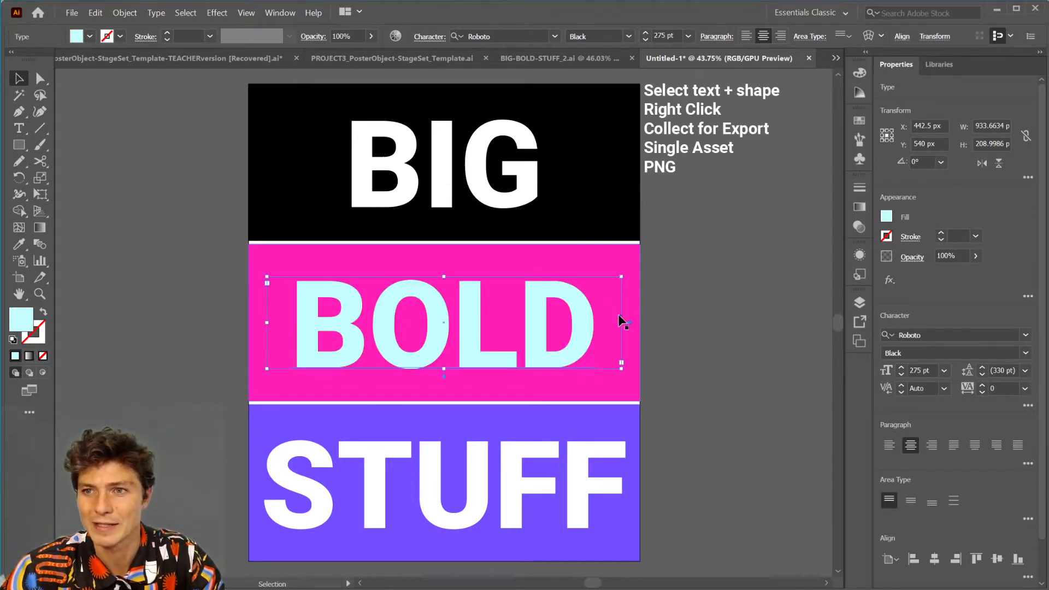
click(614, 443)
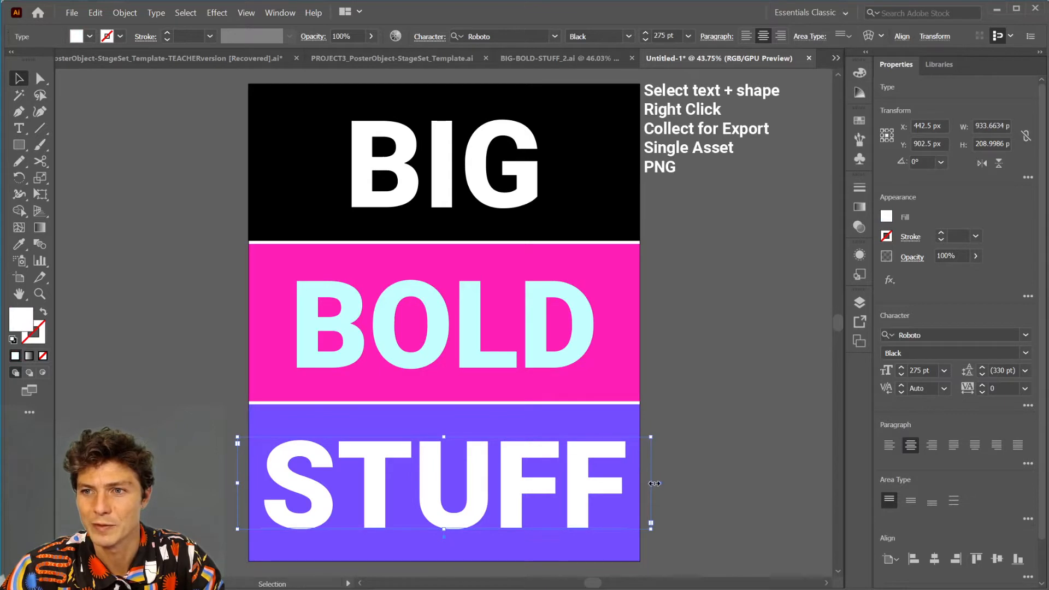
drag(654, 483, 634, 483)
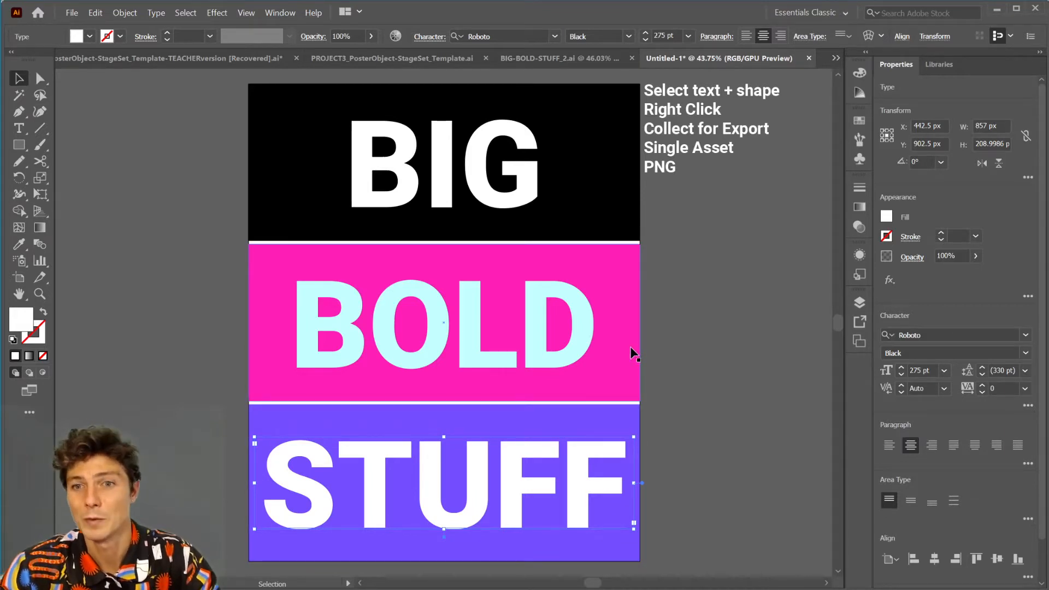
Step: Show the export asset collection and collect the cut-out BIG group for export as a single asset
click(859, 302)
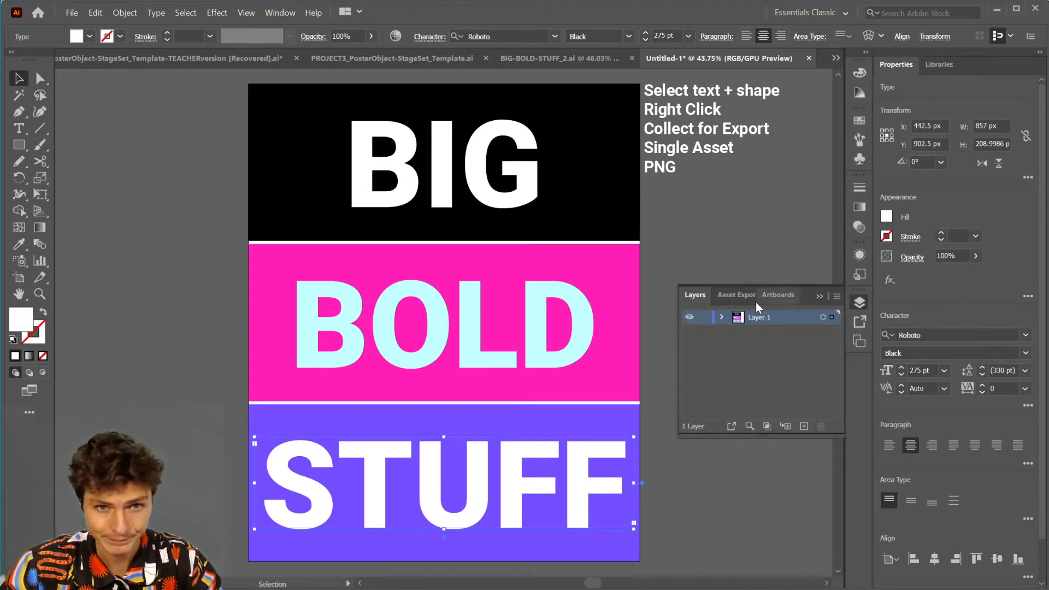
click(736, 296)
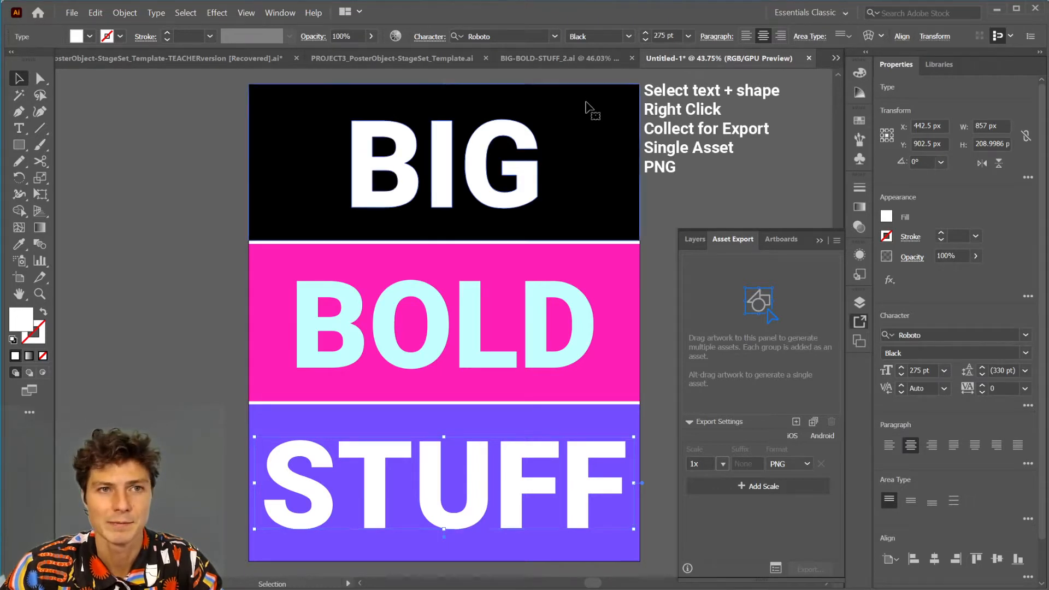
click(590, 108)
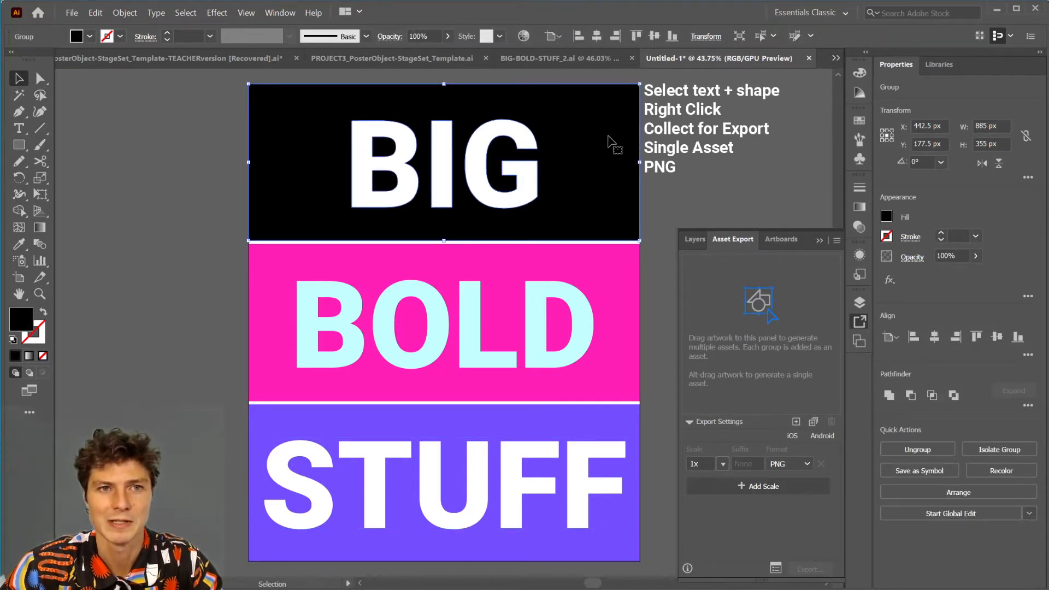
right_click(609, 137)
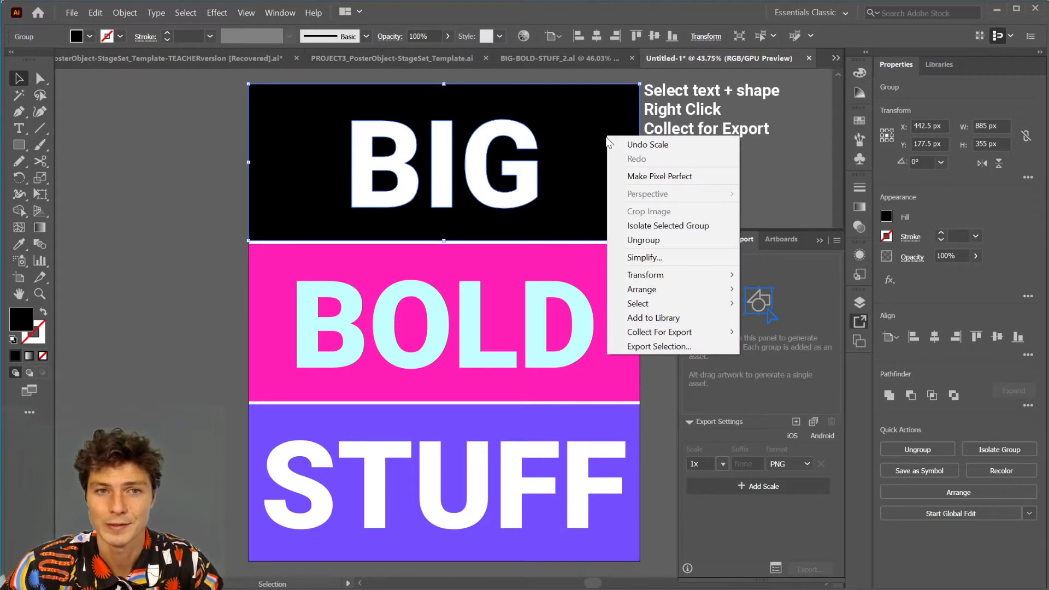
mouse_move(726, 331)
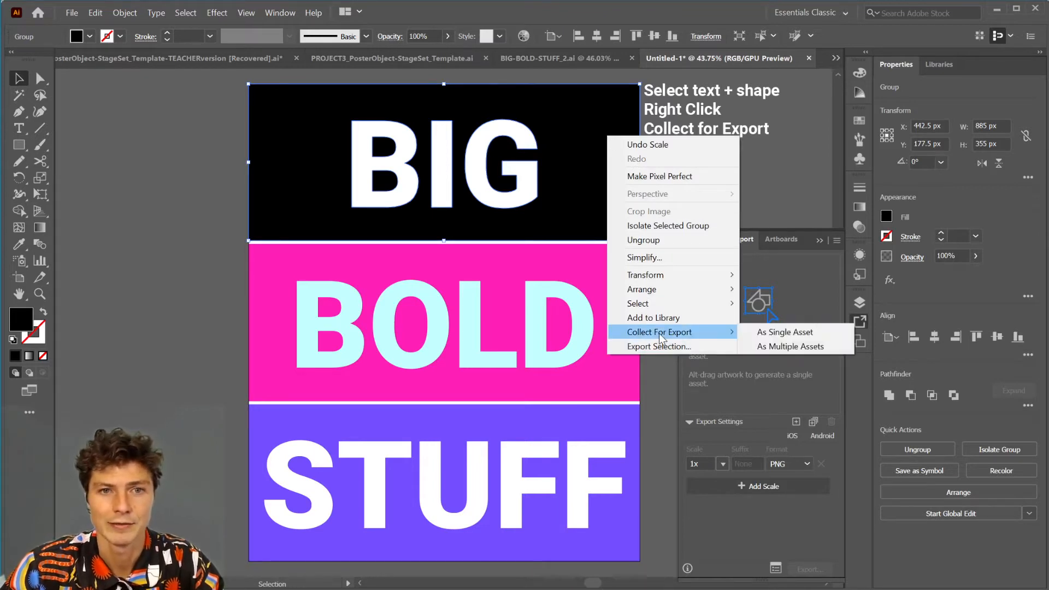
click(744, 333)
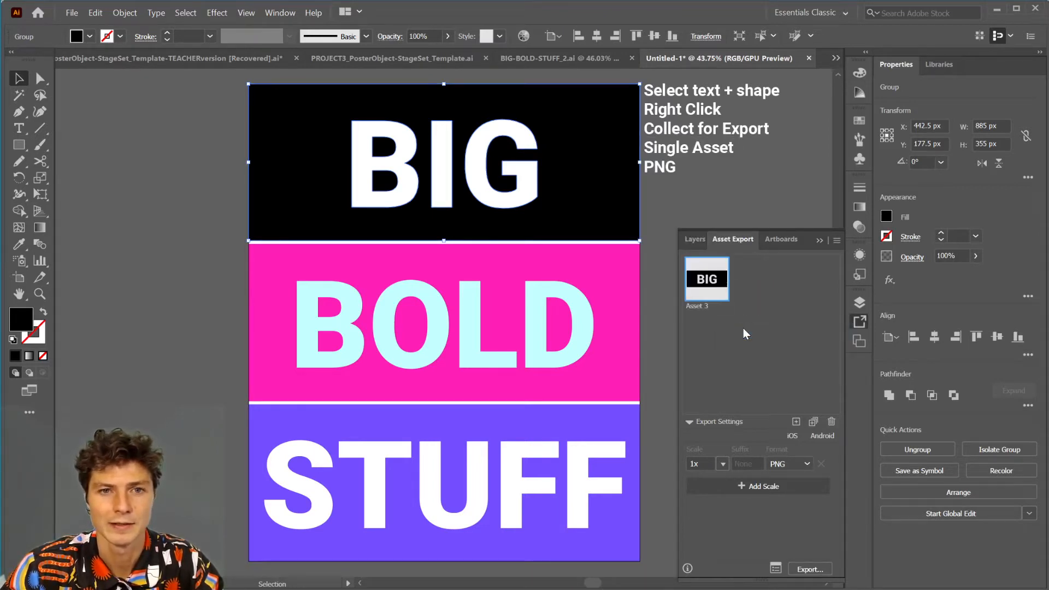
Step: Select the BOLD text together with its pink rectangle and collect them for export as a single asset
click(571, 273)
click(535, 255)
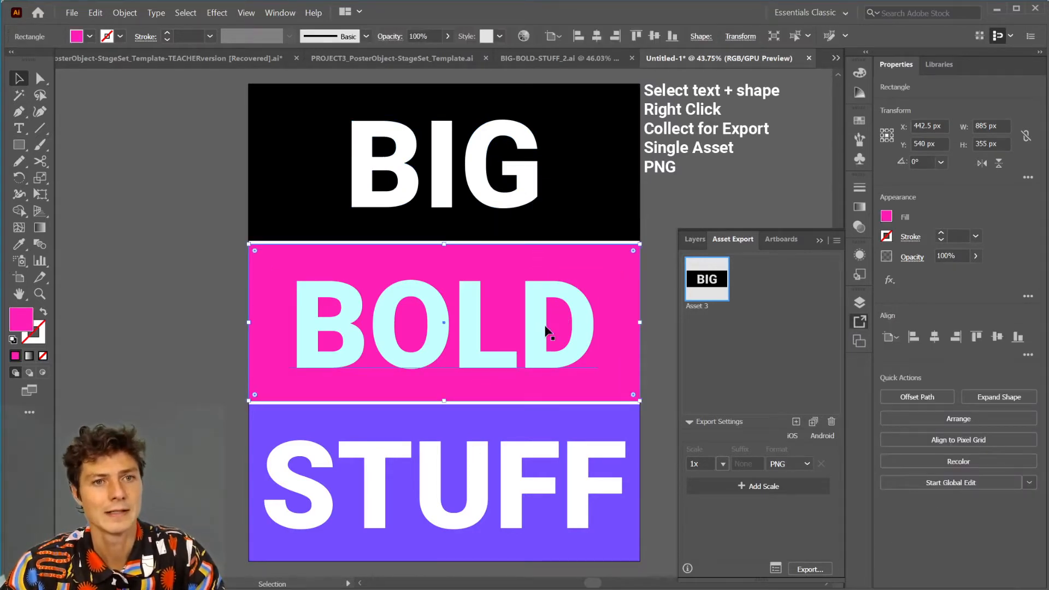
click(538, 328)
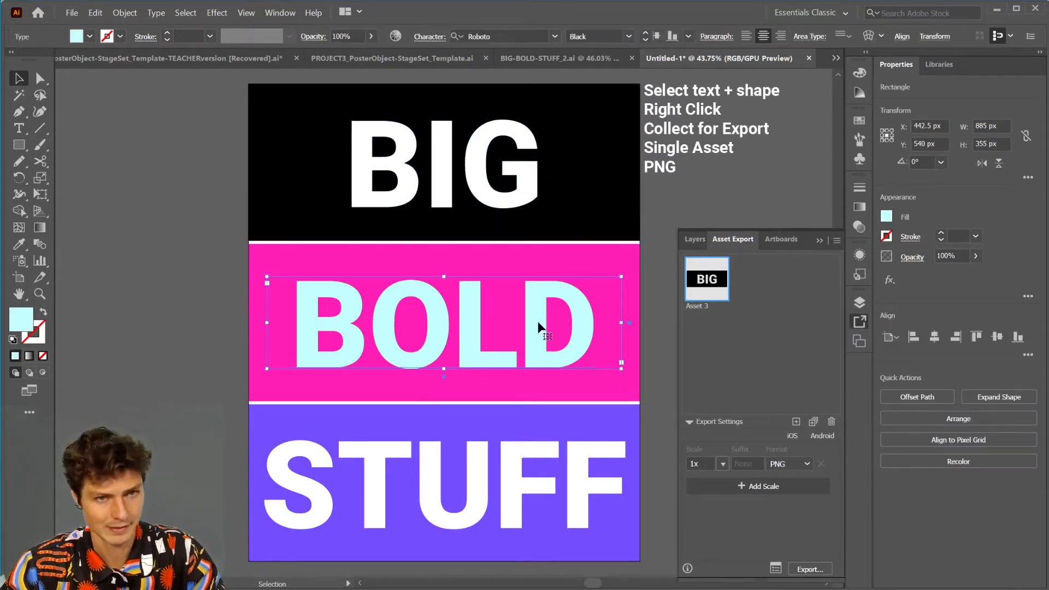
shift+click(575, 268)
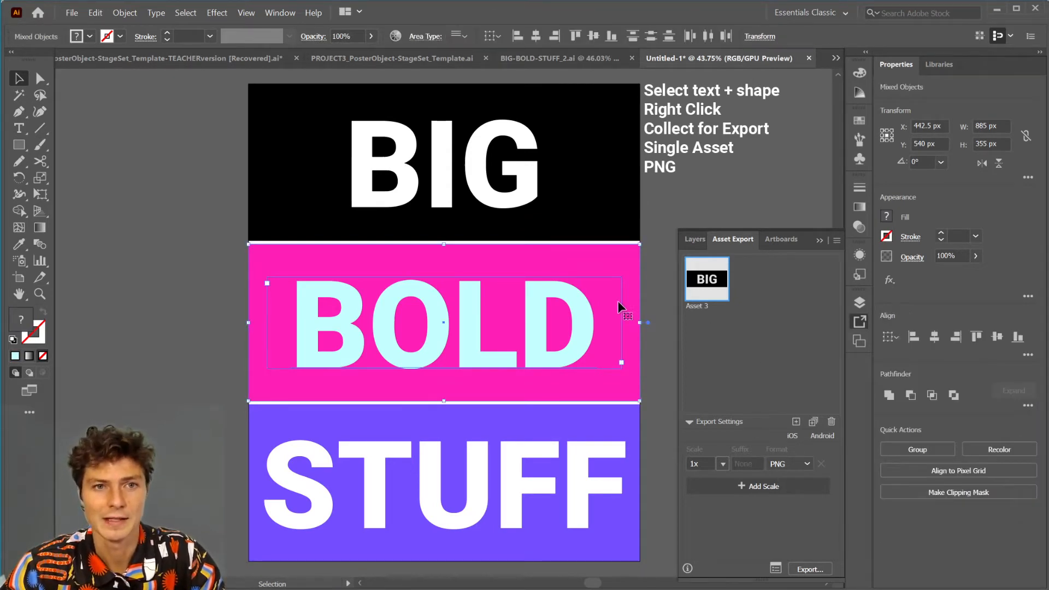
right_click(538, 131)
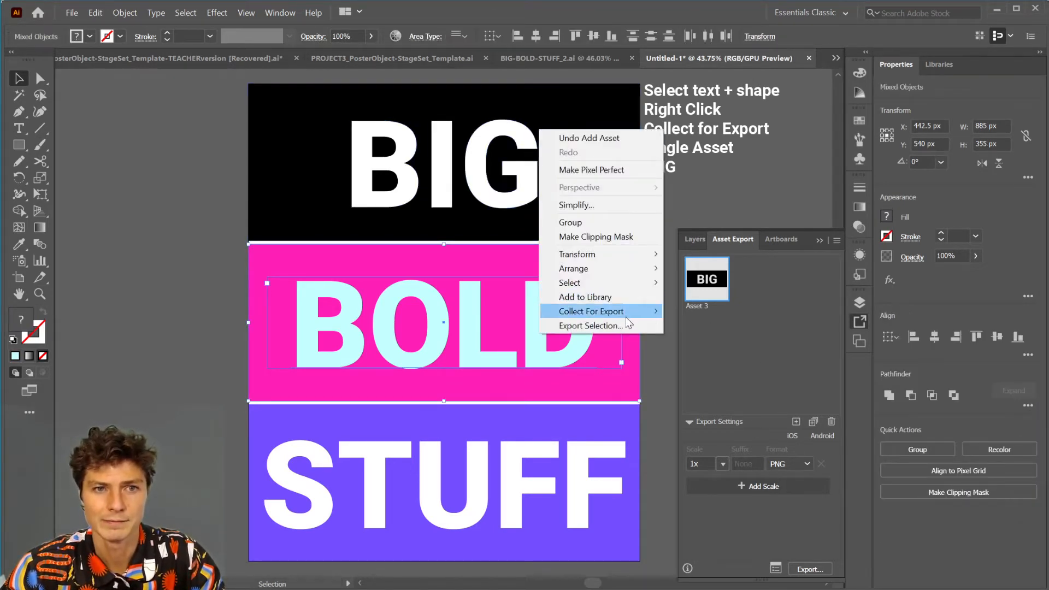
mouse_move(628, 310)
click(710, 311)
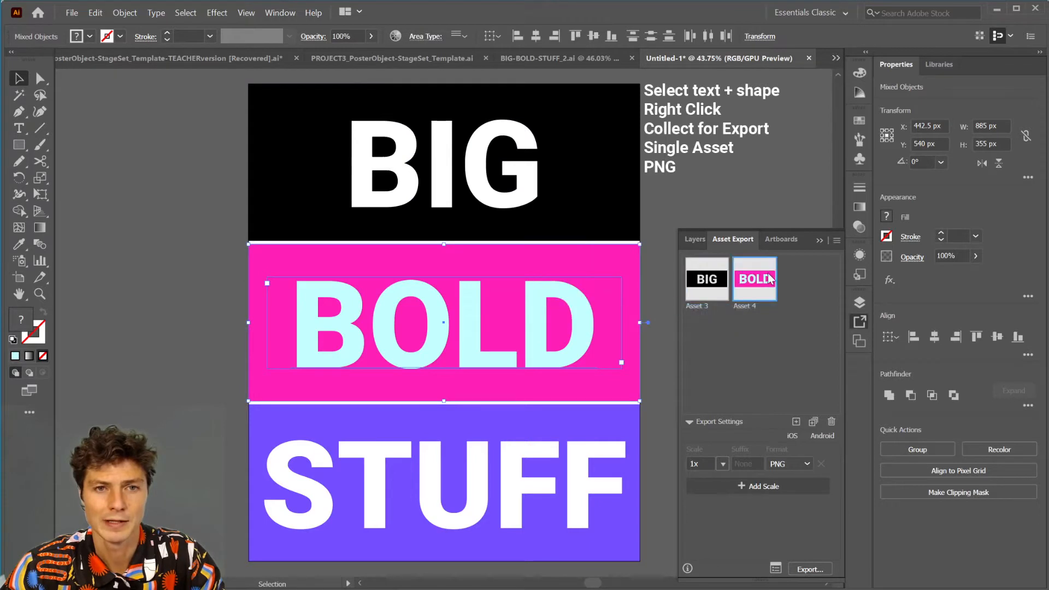
Step: Select the STUFF text together with its purple rectangle and collect them for export as a single asset
click(599, 462)
shift+click(460, 421)
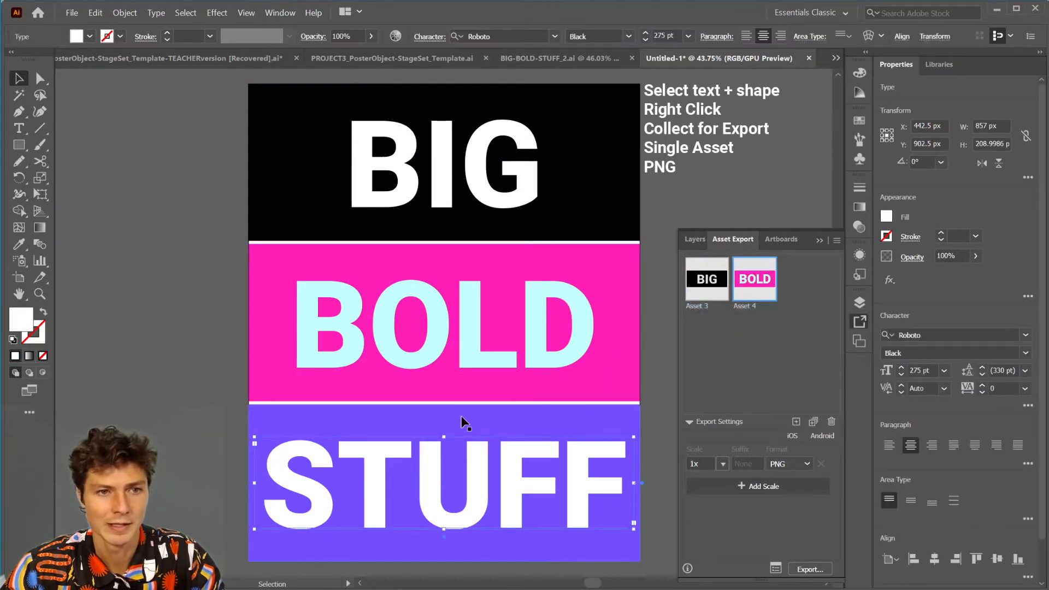
right_click(144, 203)
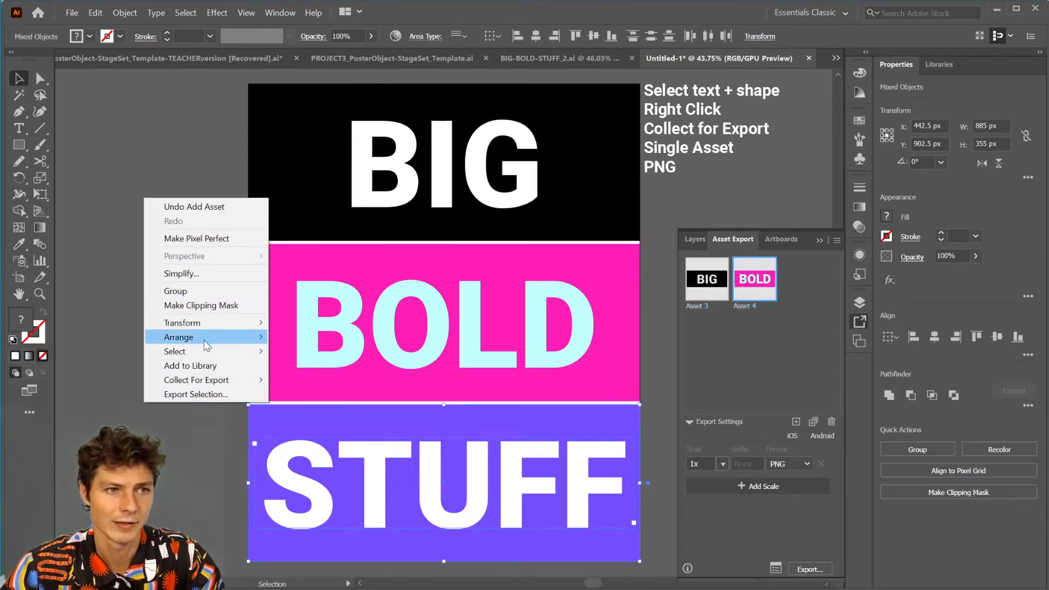
mouse_move(245, 384)
click(314, 380)
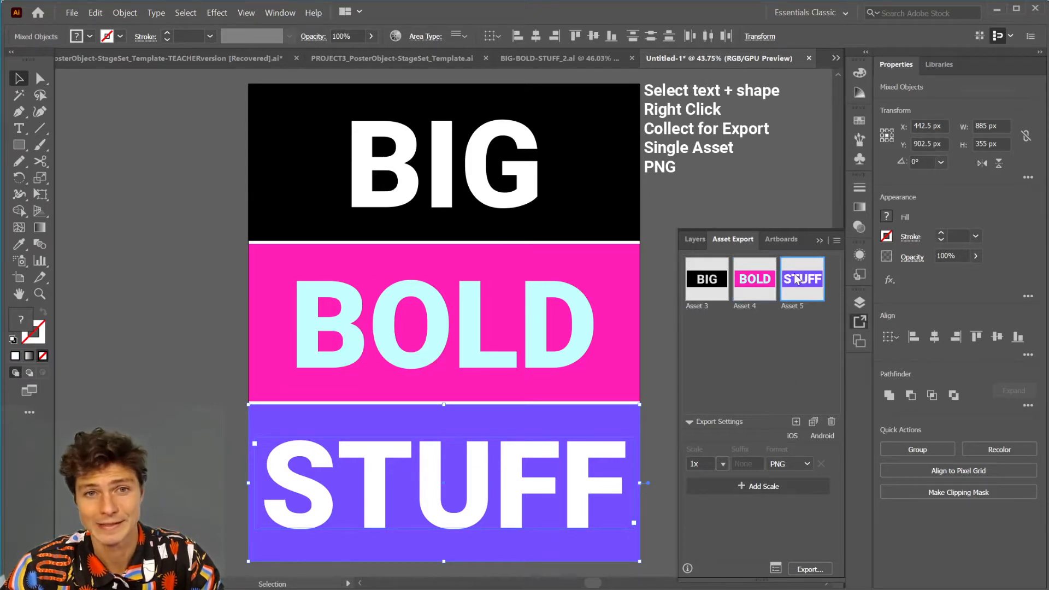
Step: Select the BIG, BOLD and STUFF assets and export them as PNG at 1x into the DEMO folder
shift+click(697, 276)
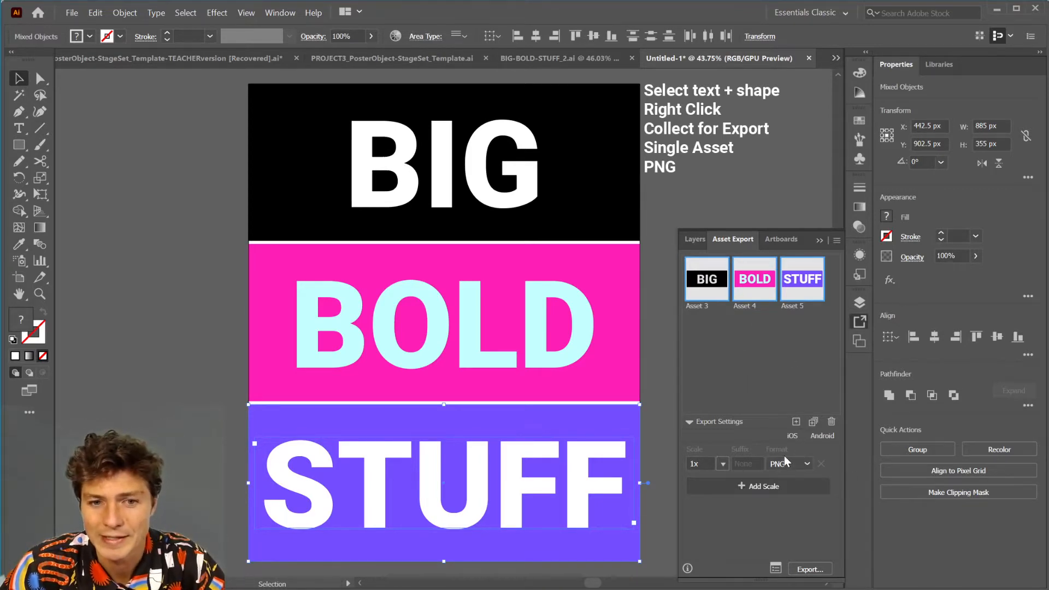
click(809, 569)
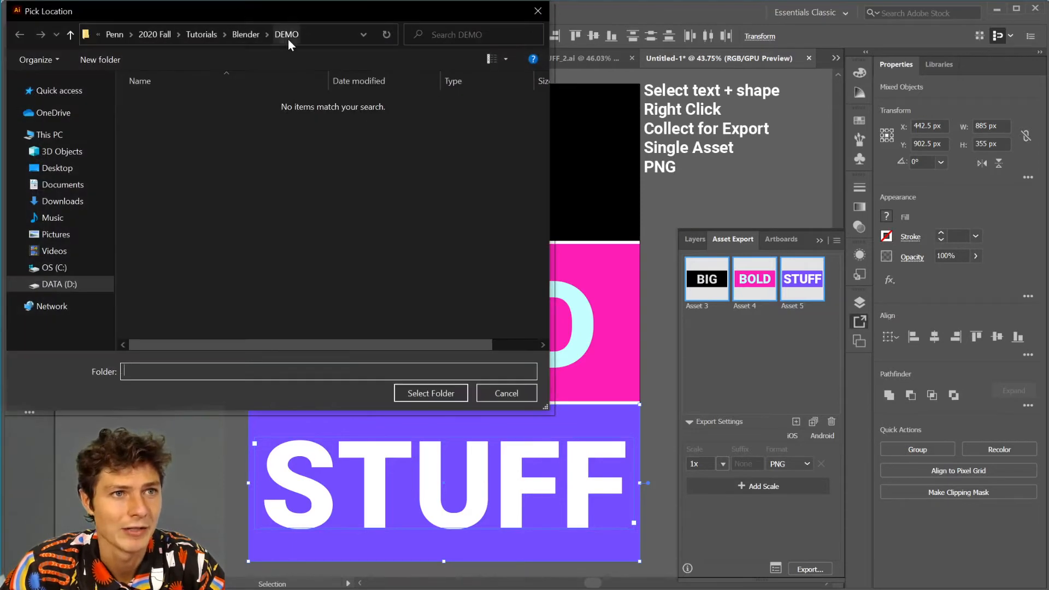
click(434, 393)
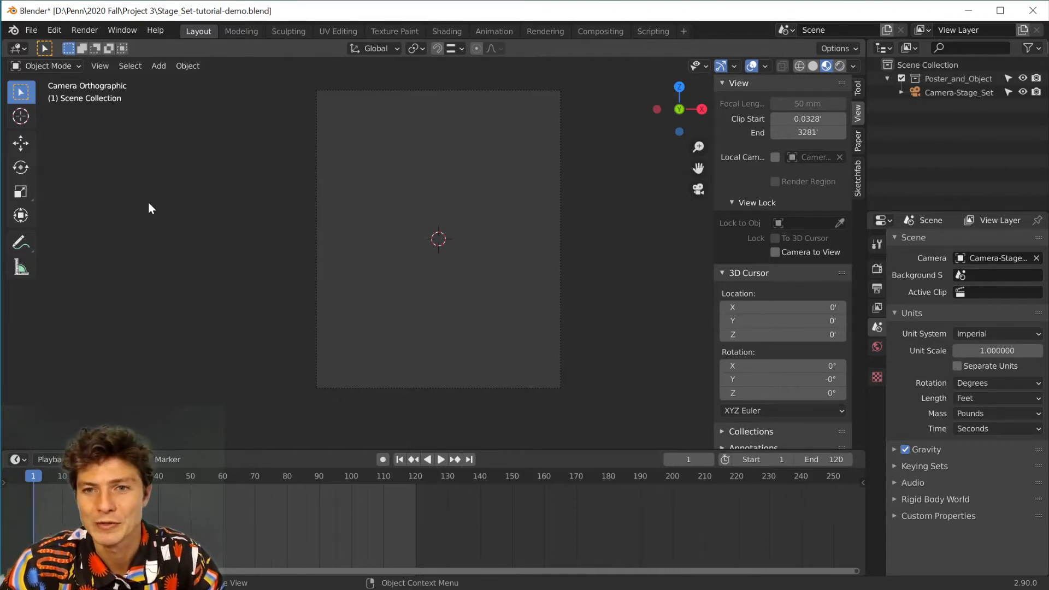
Step: Search the add-on preferences for IMAGE to check that Import Images as Planes is enabled, and close the preferences
click(55, 31)
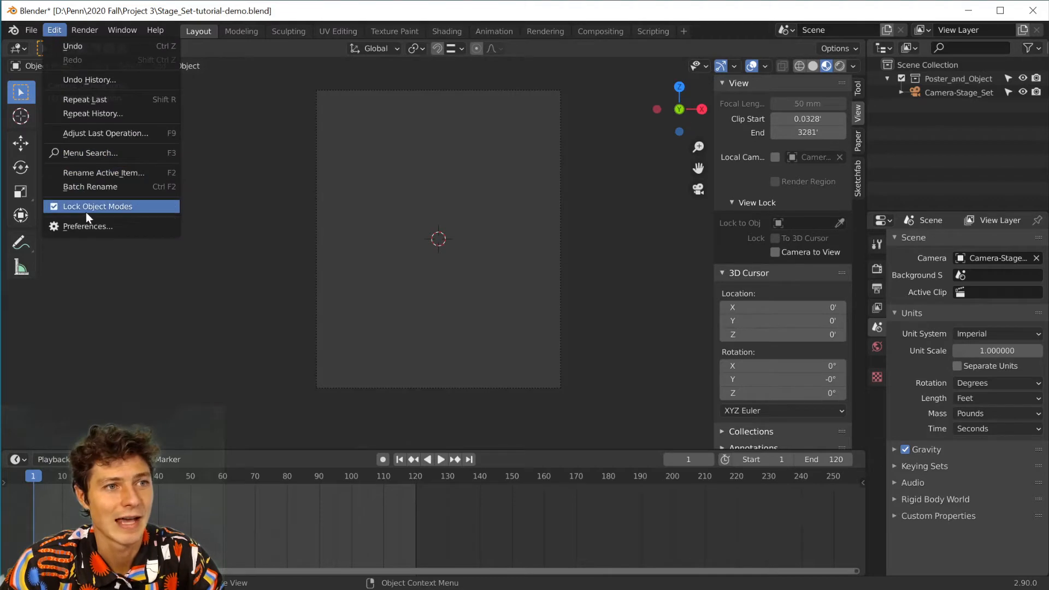
click(87, 226)
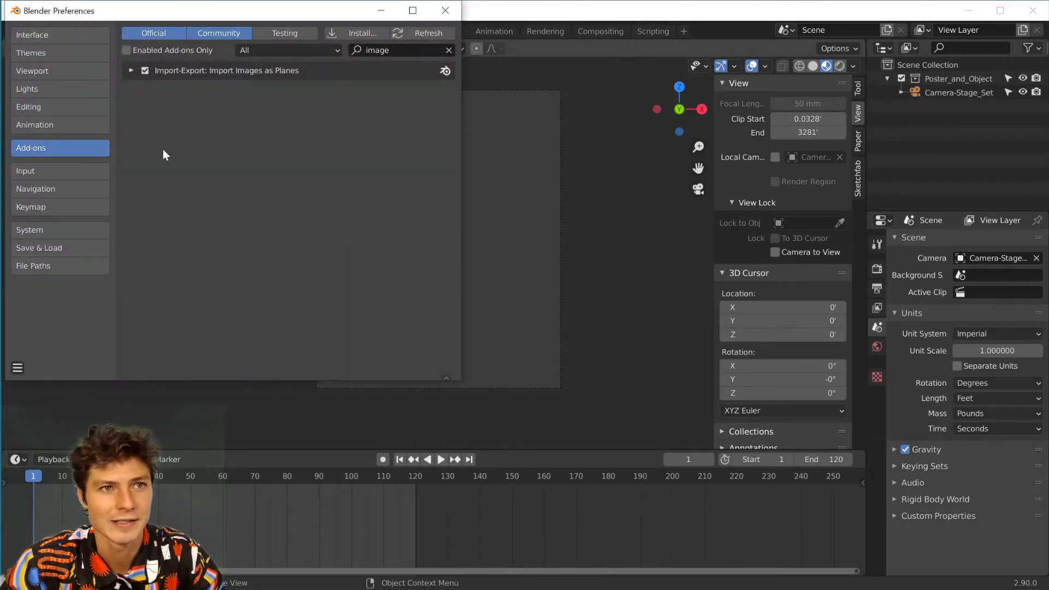
click(382, 49)
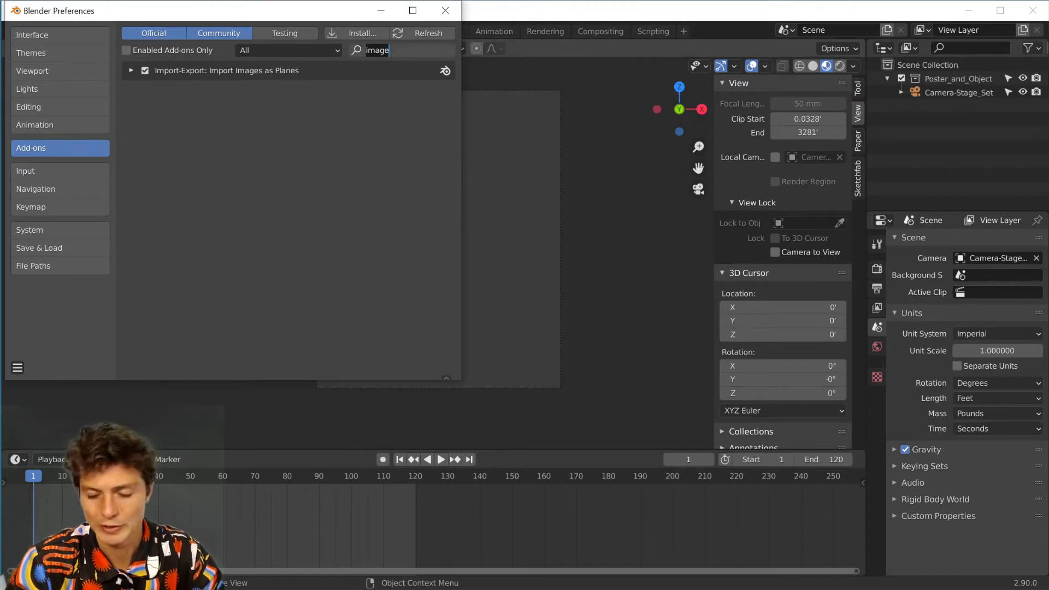
key(BackSpace)
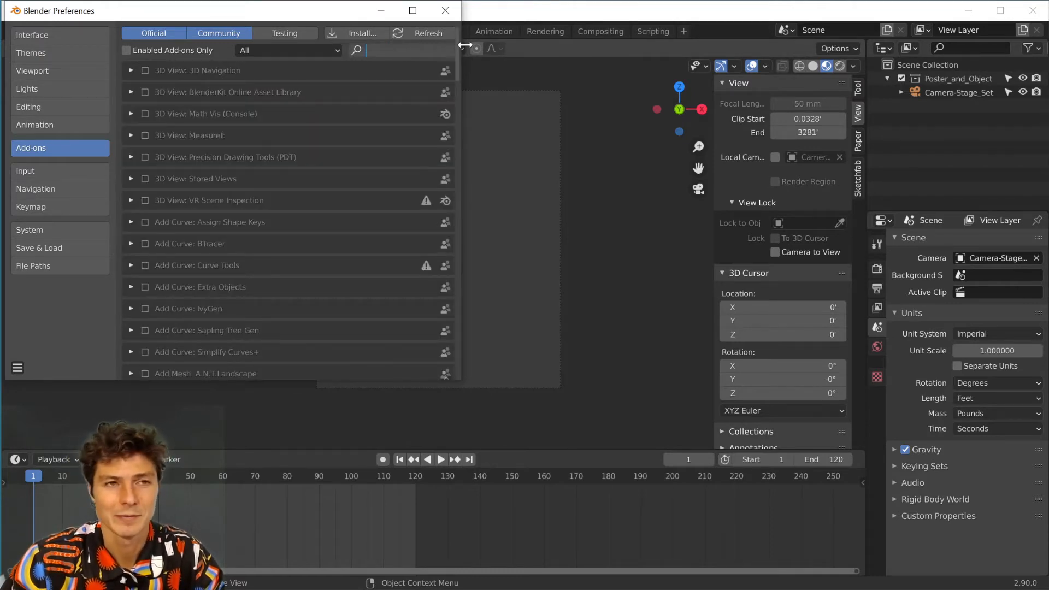
text(IMAGE)
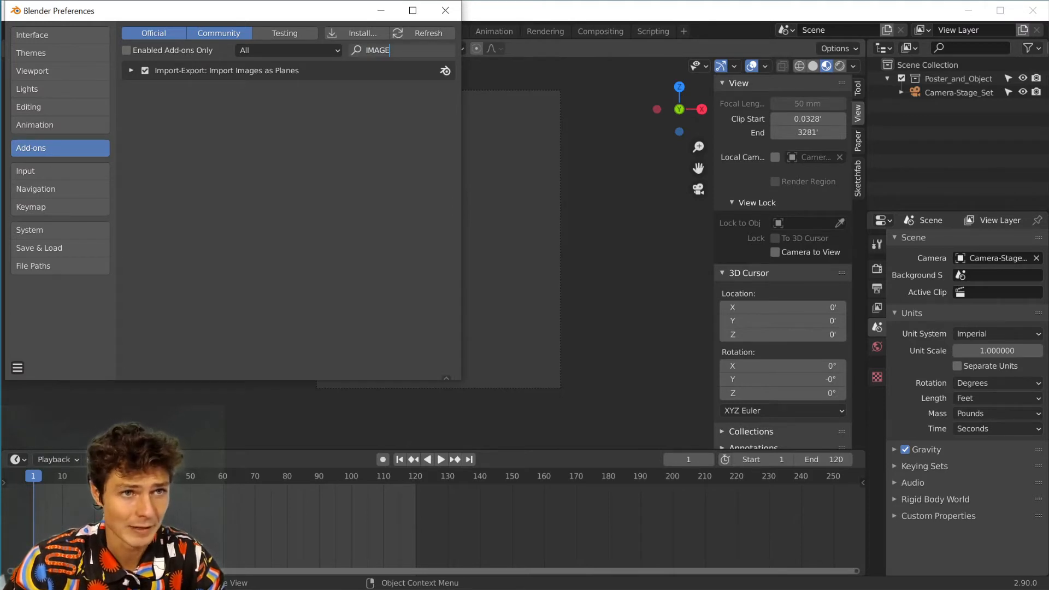
key(Return)
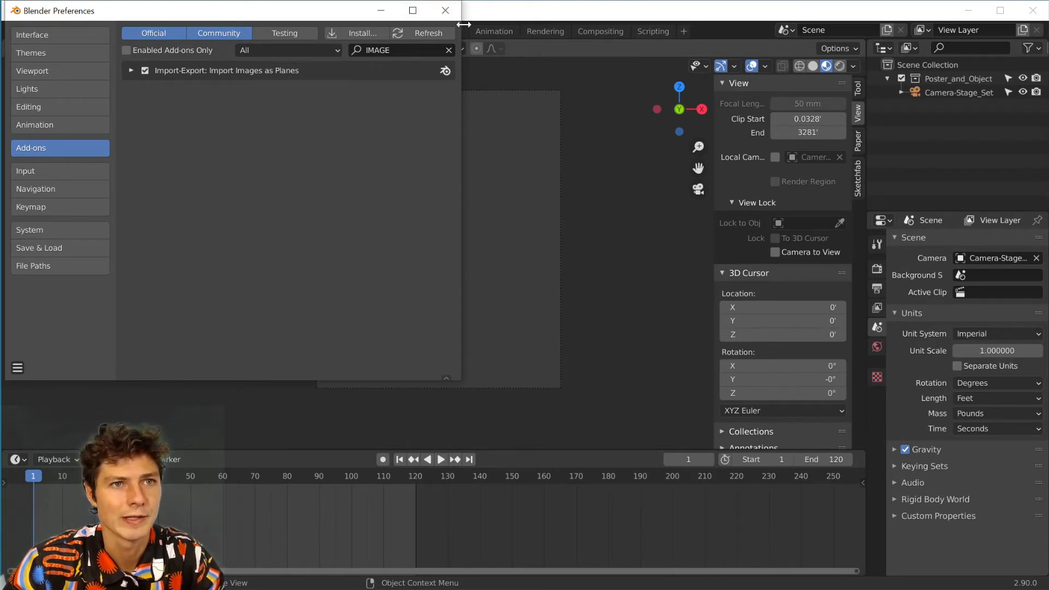
click(445, 10)
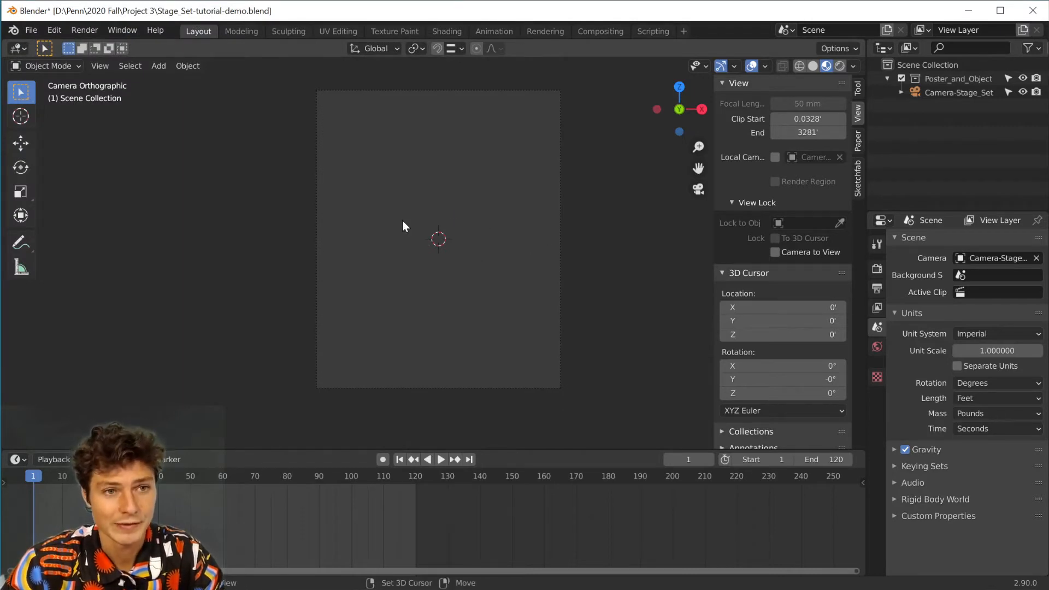
Step: Start an Images as Planes import and select Asset 3.png, Asset 4.png and Asset 5.png in the DEMO\1x folder
key(shift+a)
mouse_move(376, 359)
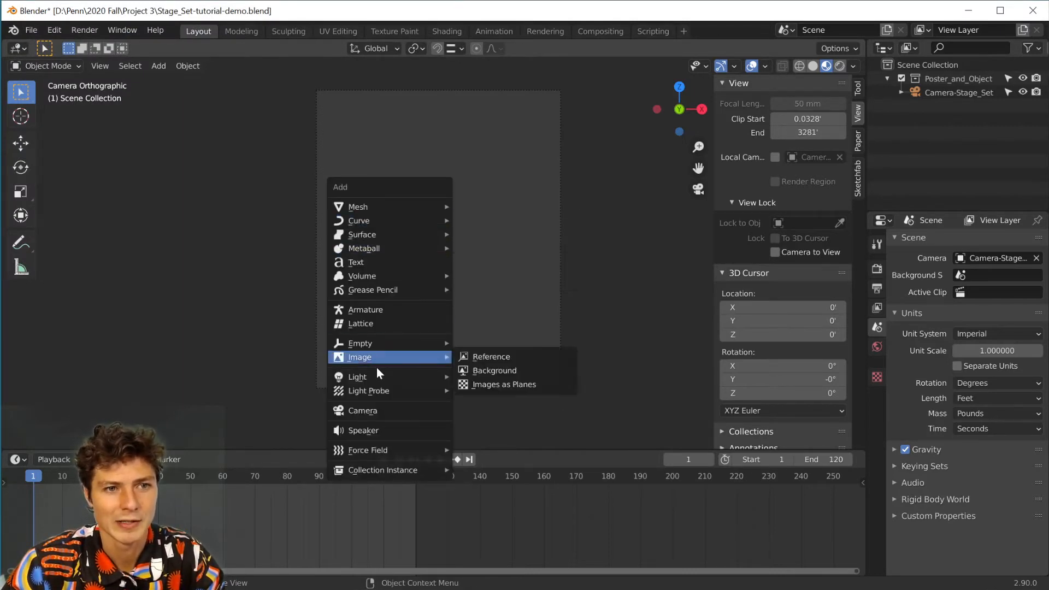
click(487, 385)
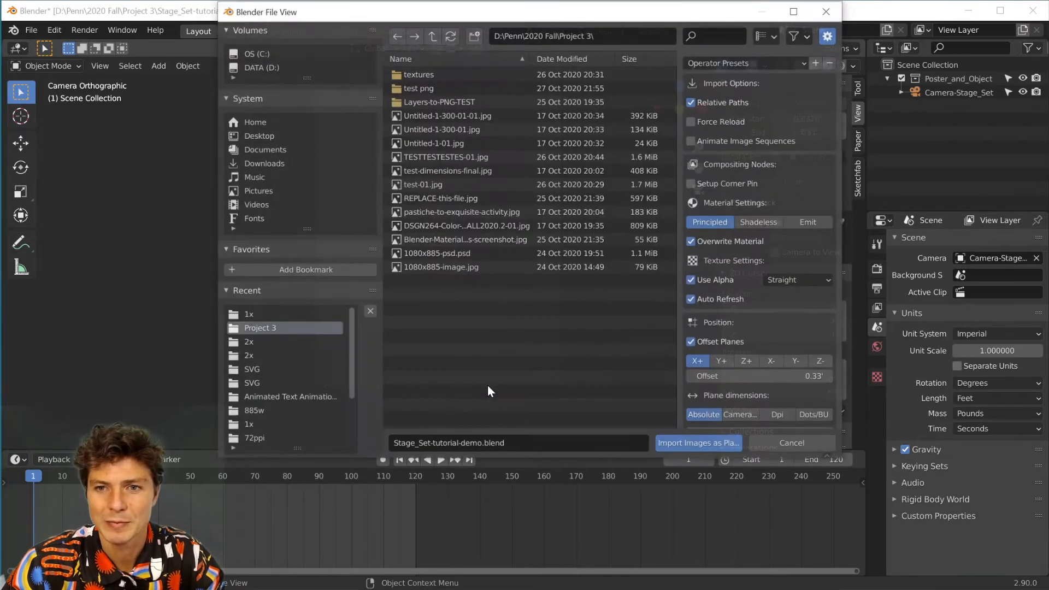
click(290, 313)
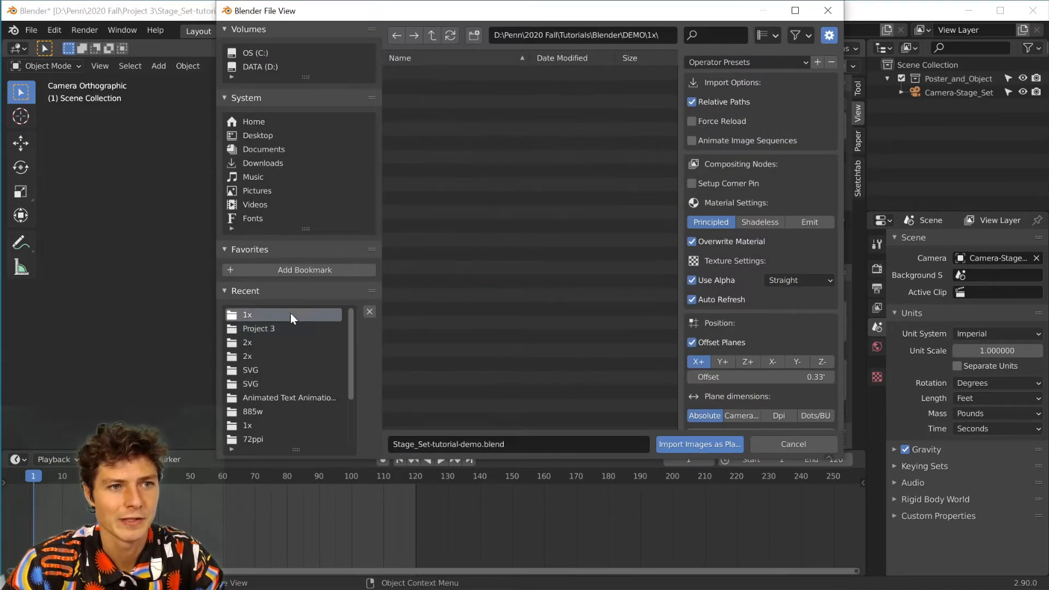
drag(444, 76, 438, 106)
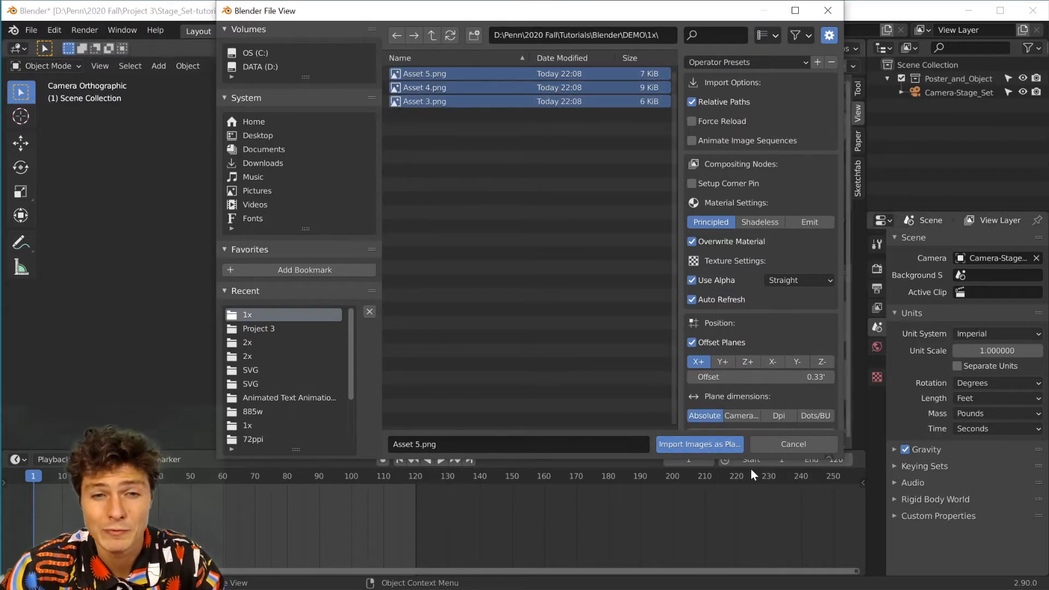
Step: Import the three selected images as planes with an Emit material and plane dimensions set by Dpi at a definition of 72
click(814, 222)
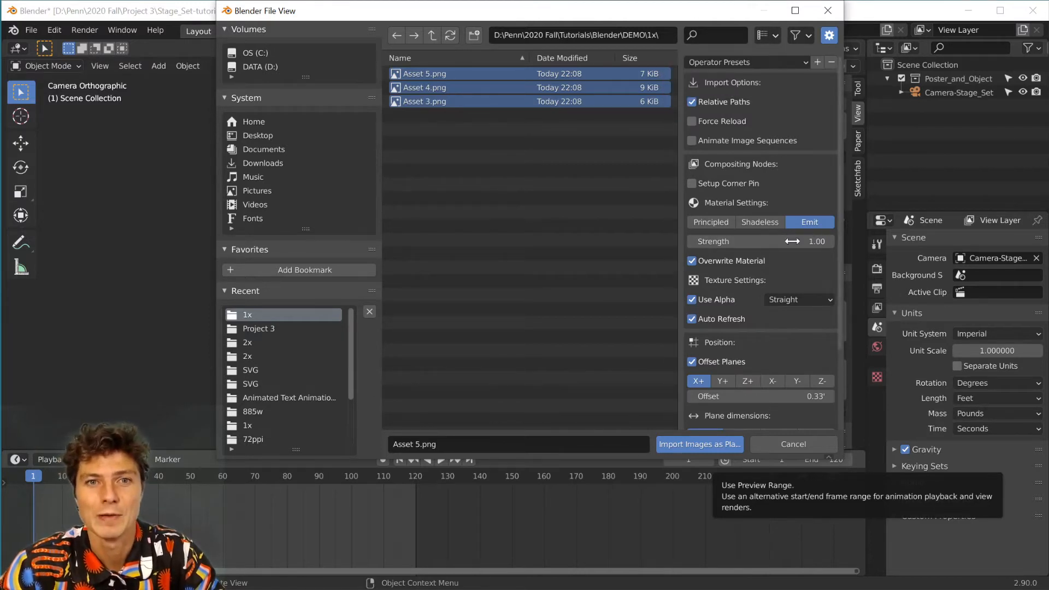
scroll(773, 285, down, 4)
scroll(775, 287, down, 1)
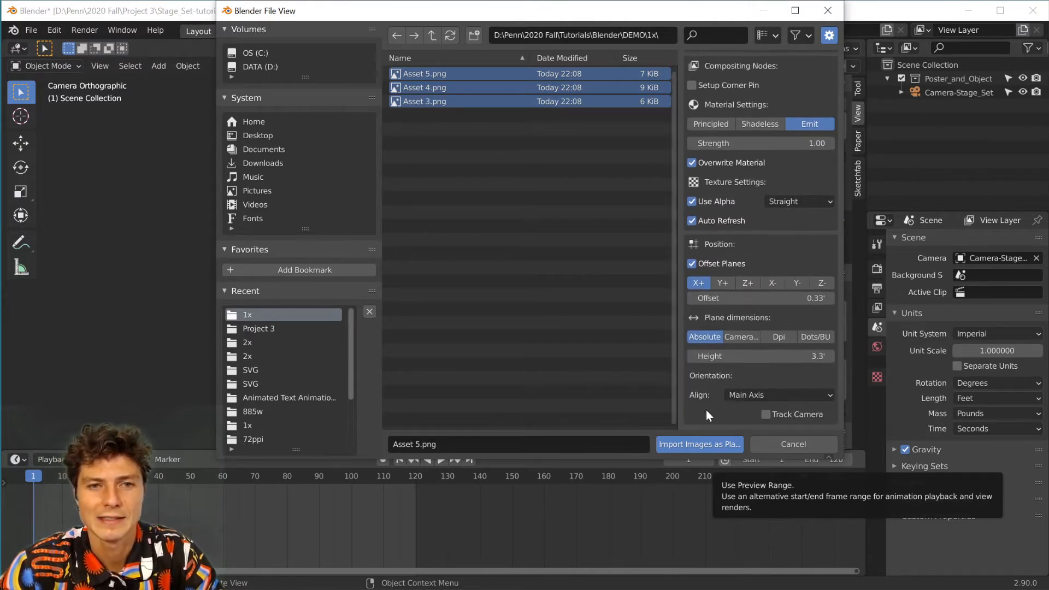
click(784, 339)
click(780, 356)
text(72)
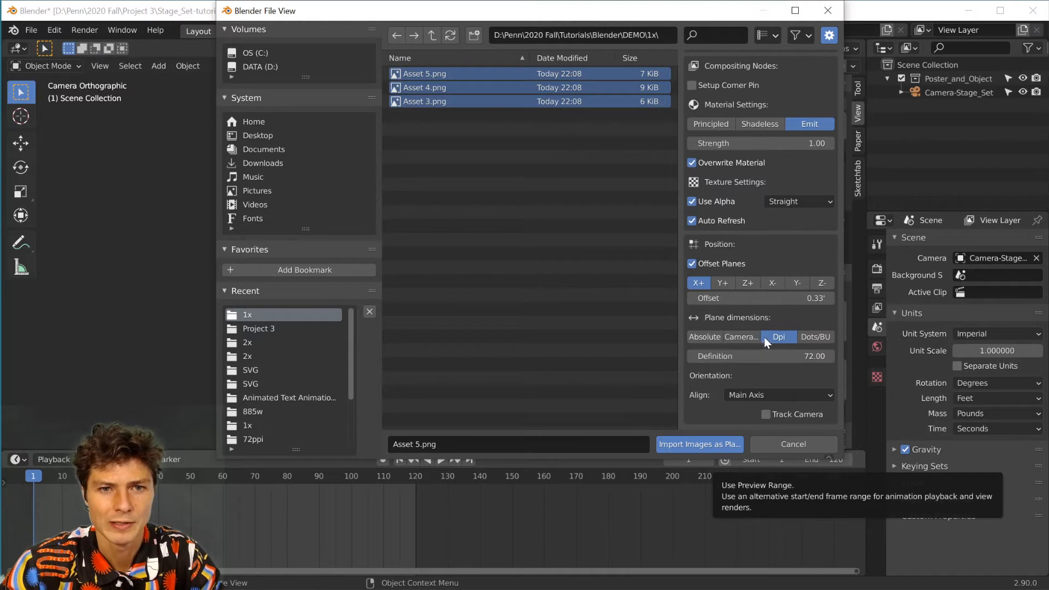
key(Return)
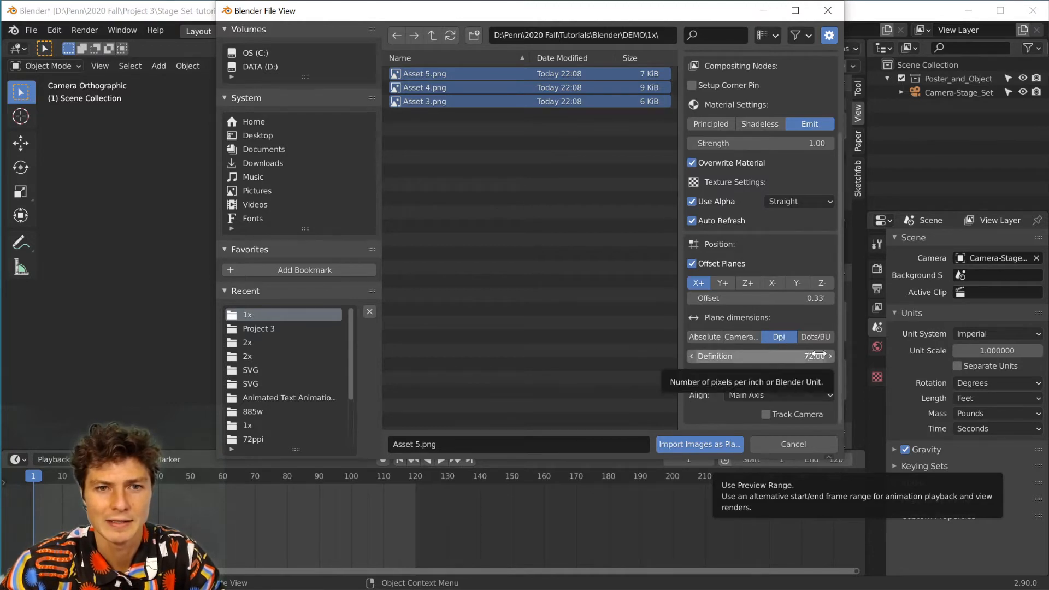
scroll(814, 371, up, 2)
scroll(814, 371, down, 2)
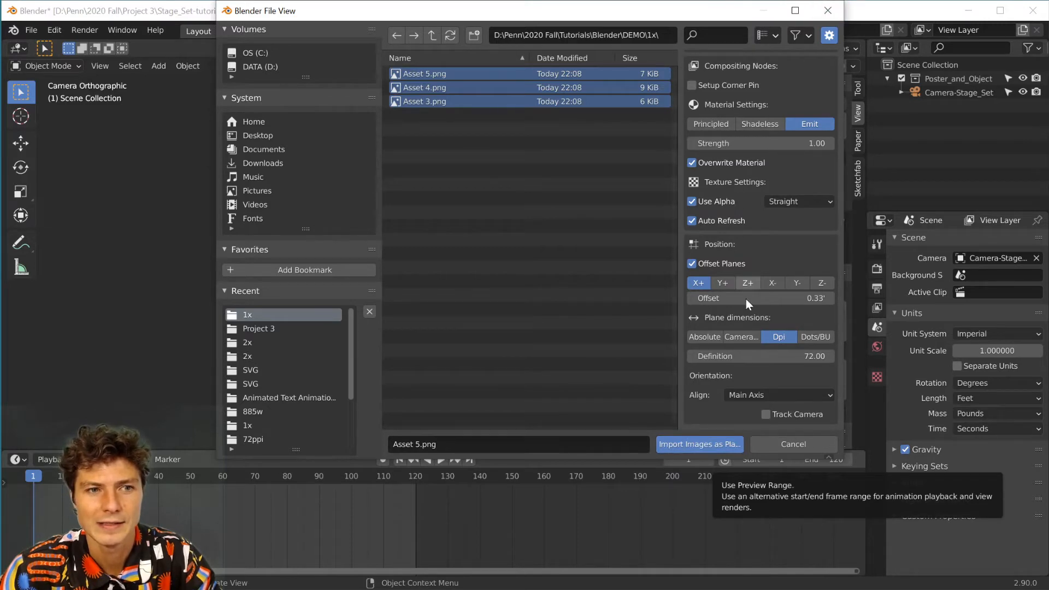
click(691, 447)
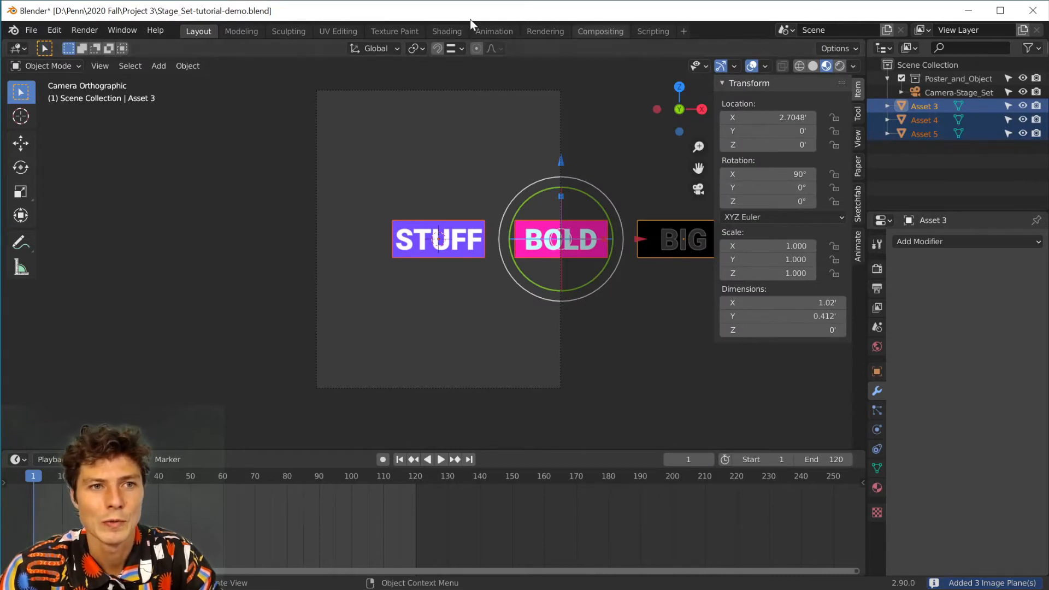
Step: Rename the purple STUFF image plane, Asset 5, as stuff
click(471, 235)
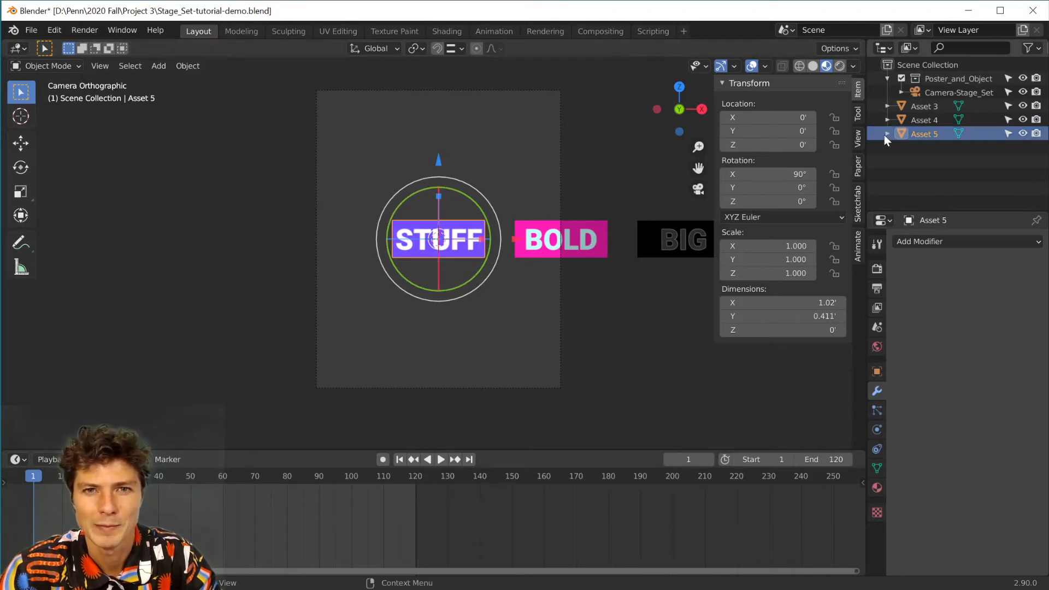
double_click(926, 133)
text(stuff)
key(Return)
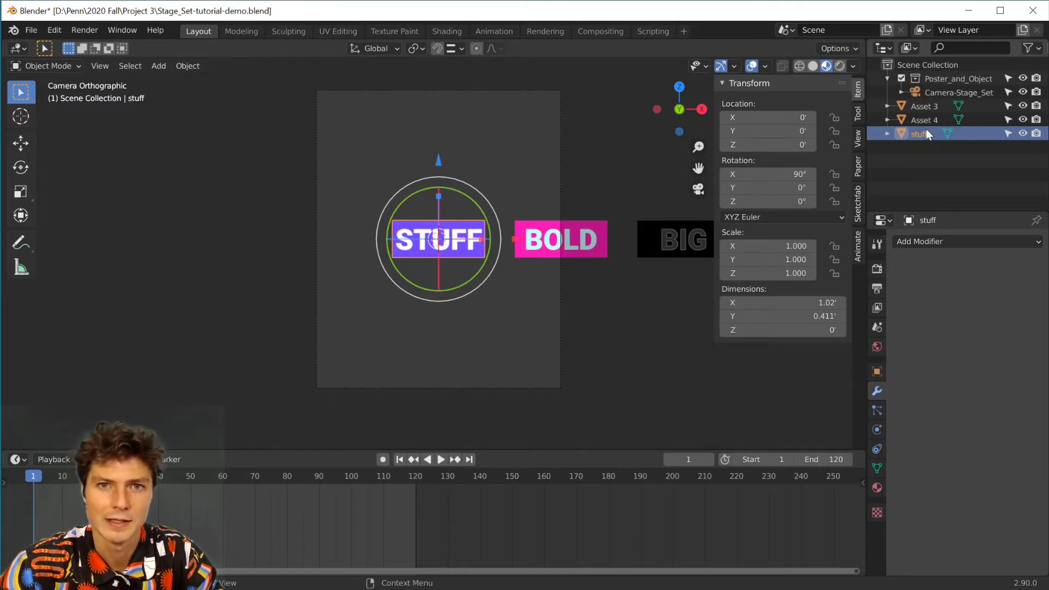
Step: Rename the pink BOLD image plane, Asset 4, as bold
click(917, 119)
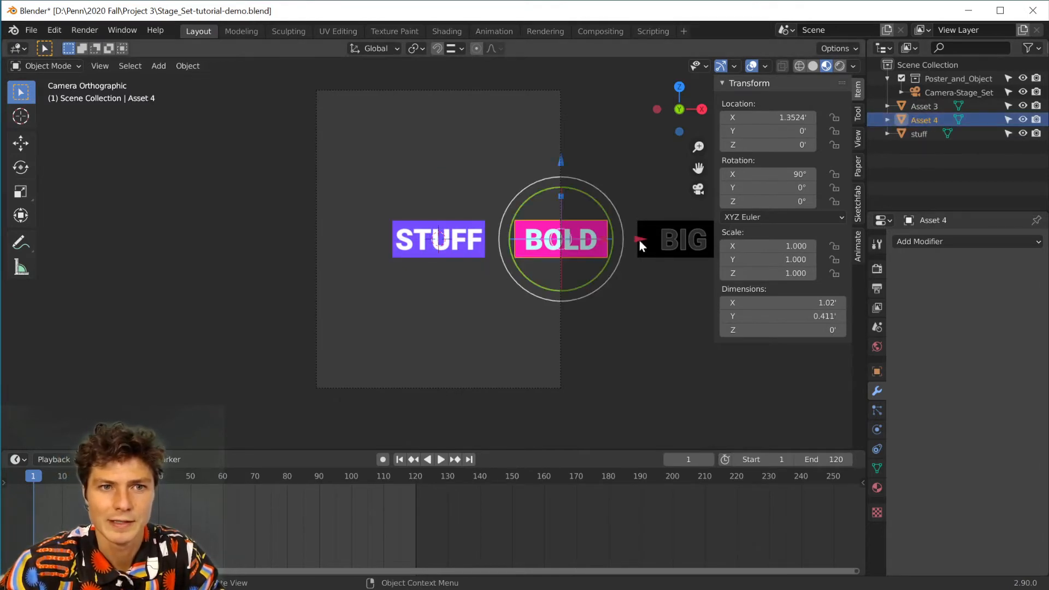
double_click(920, 119)
text(bold)
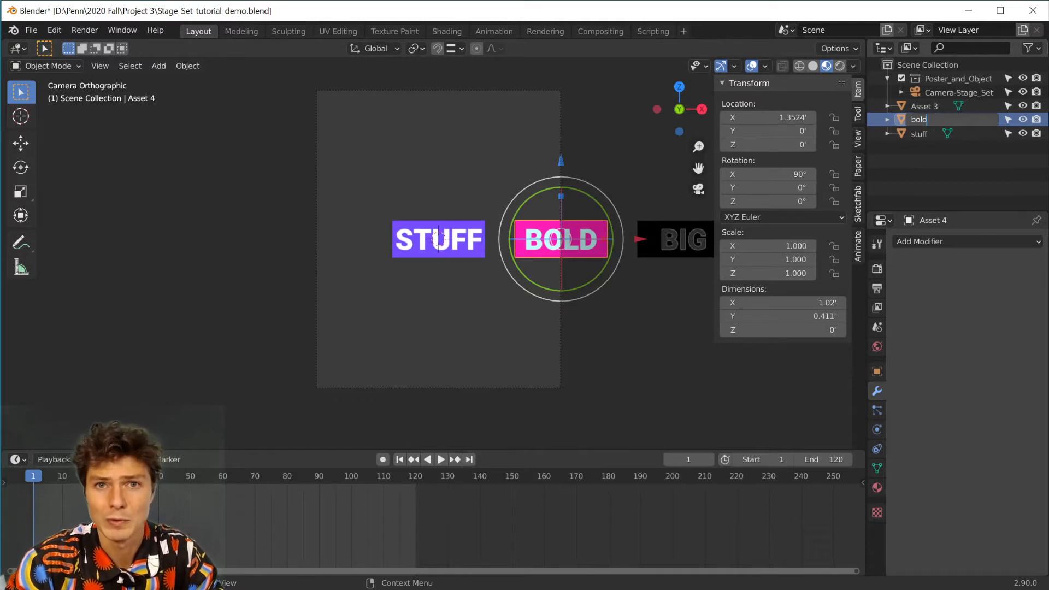
key(Return)
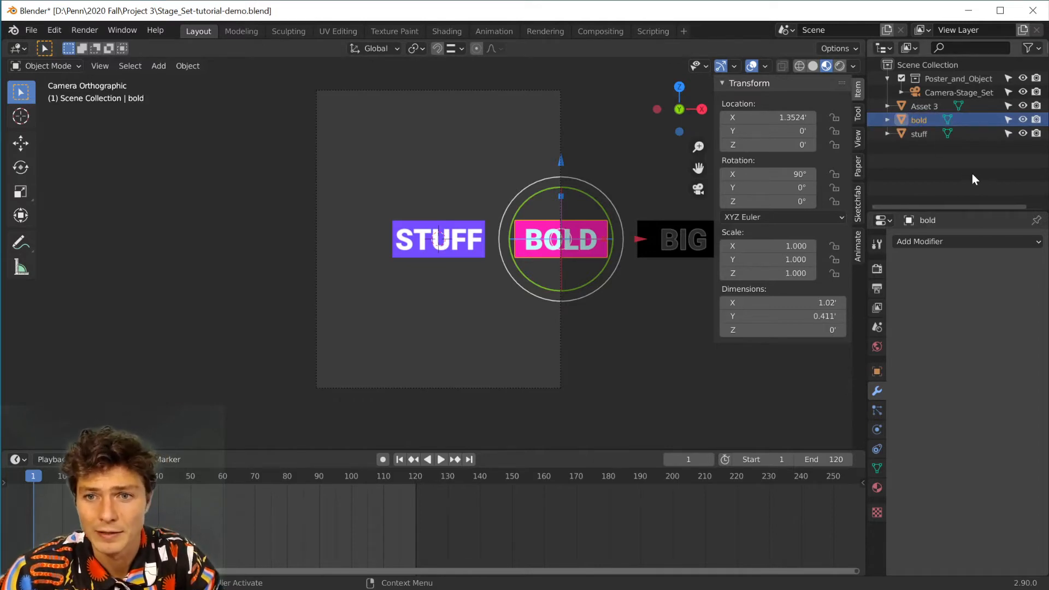
Step: Rename the black BIG image plane, Asset 3, as big
click(932, 106)
double_click(932, 106)
text(big)
key(Return)
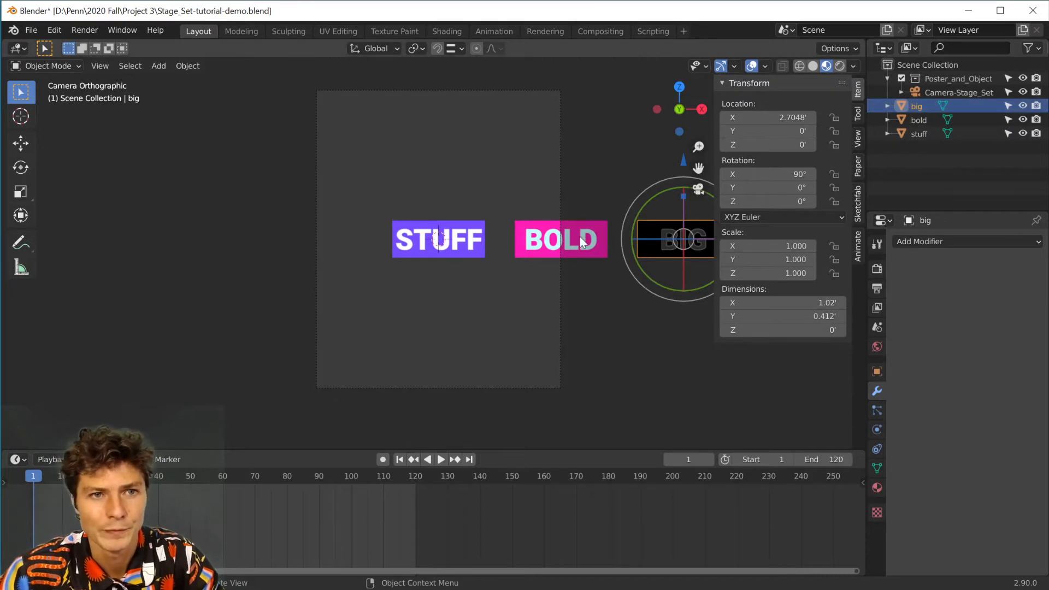
Step: Set the bold plane's X location to 0 to centre it in the camera frame
click(915, 118)
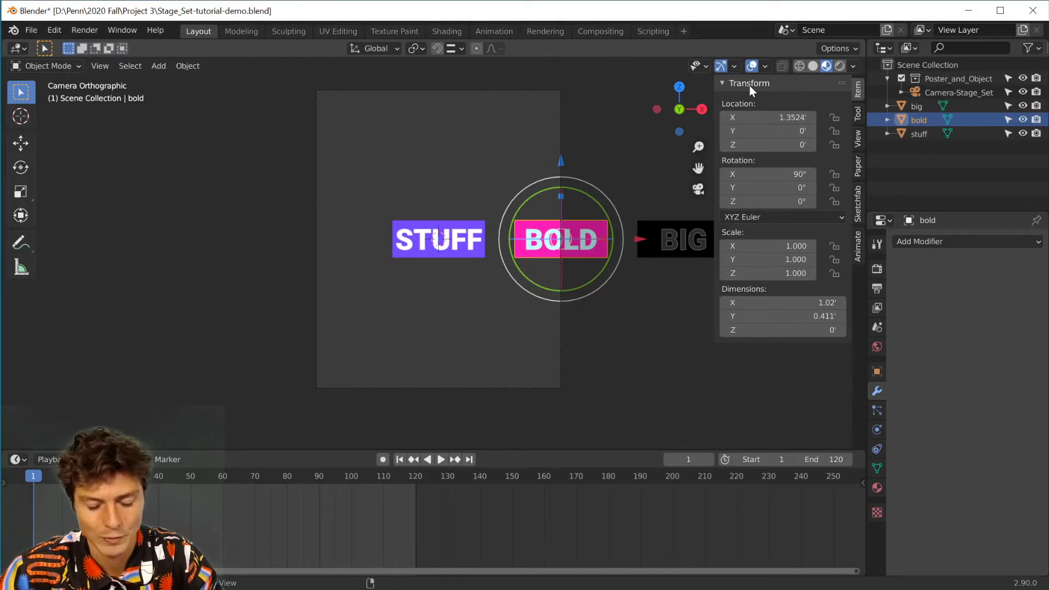
key(n)
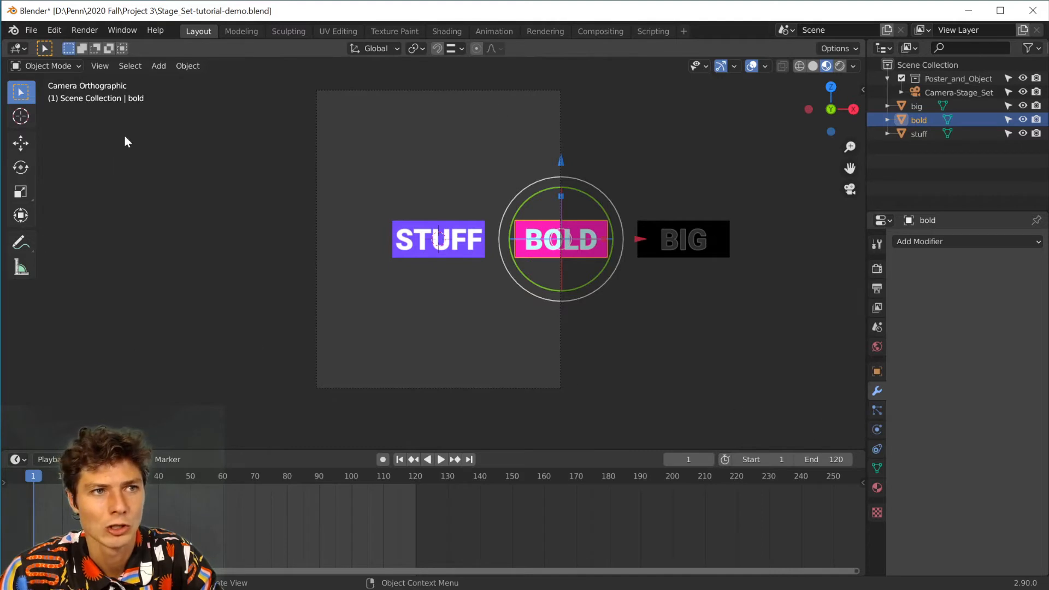
key(n)
click(765, 117)
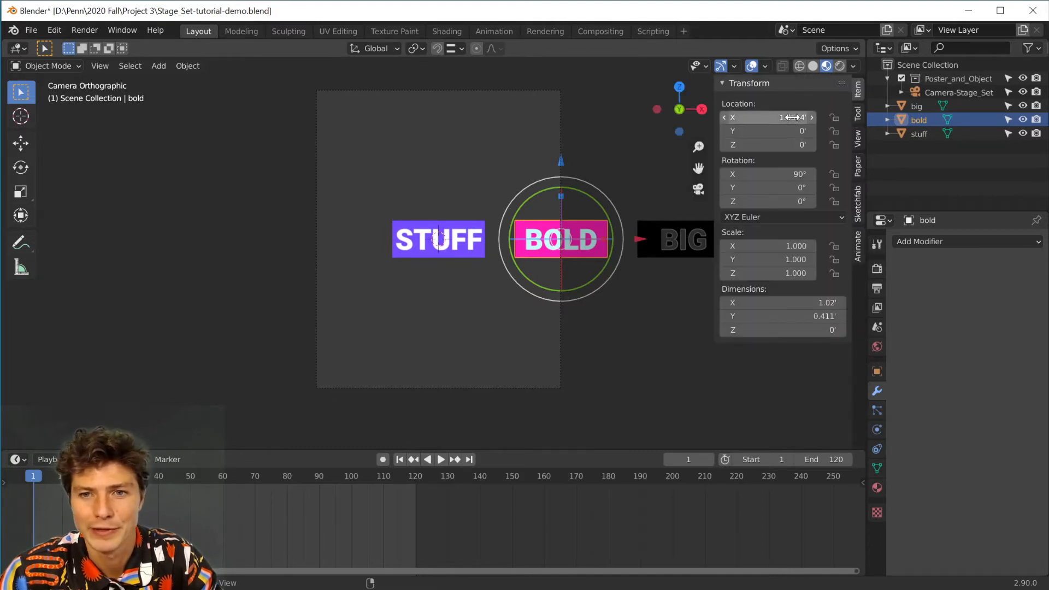
text(0)
key(Return)
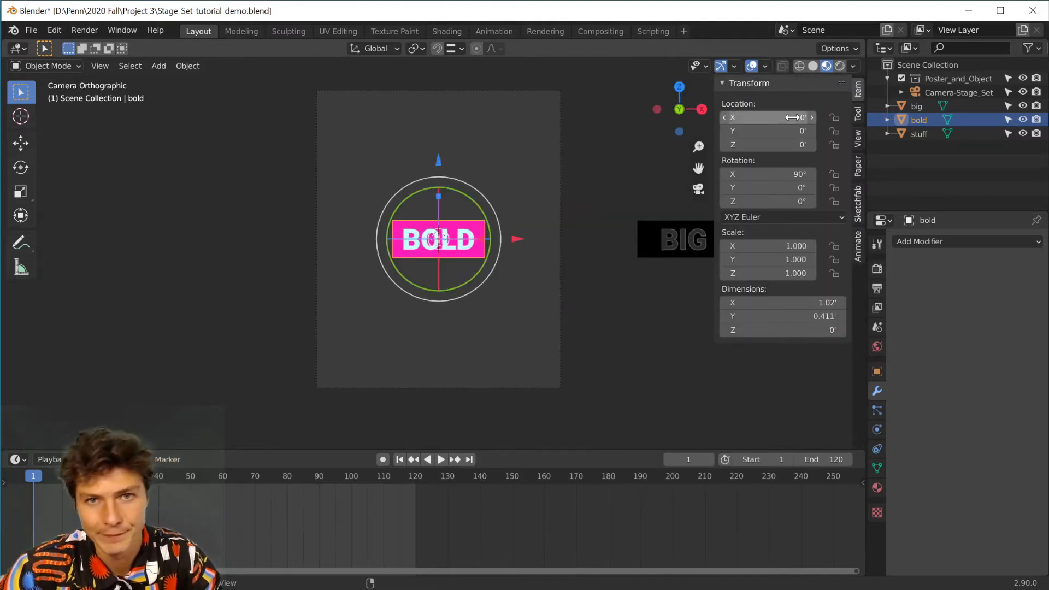
Step: Set the big plane's X location to 0 so it lines up with the bold and stuff planes
click(931, 106)
click(798, 116)
text(0)
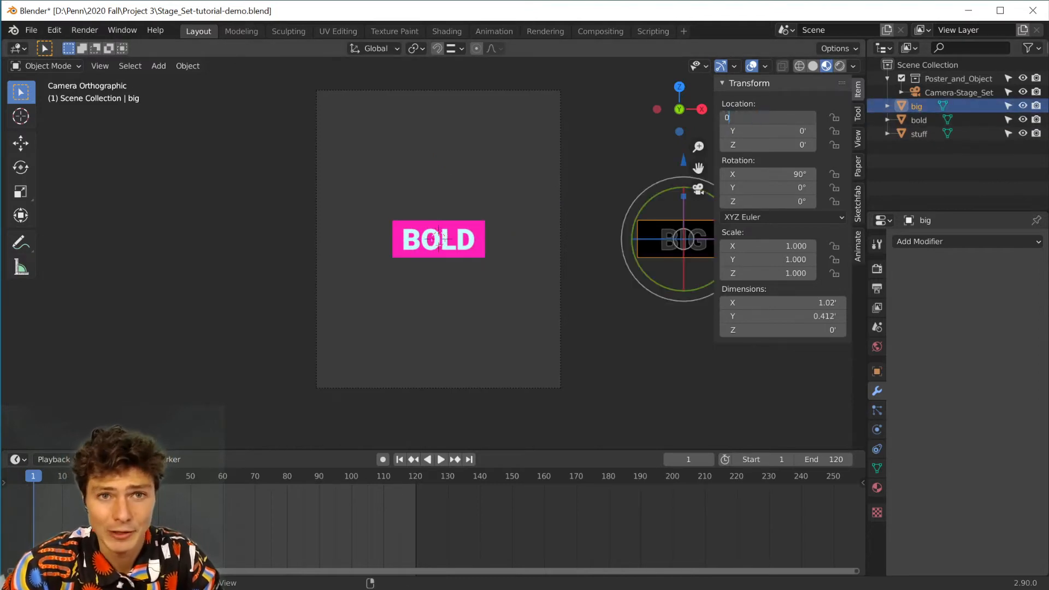
key(Return)
scroll(435, 212, up, 4)
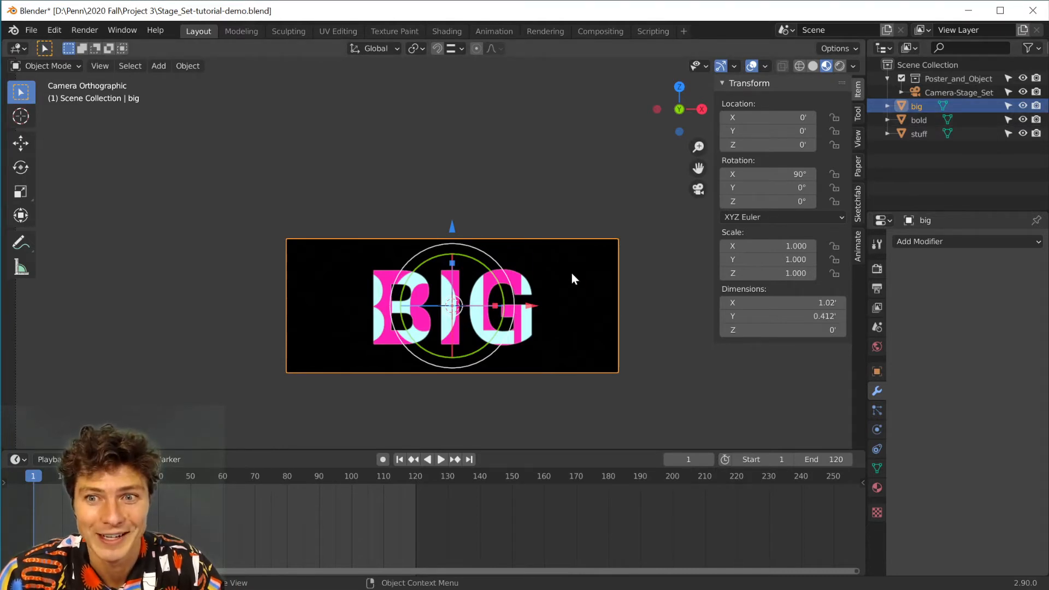
Step: Scale the big, bold and stuff planes together by about 2.605 to span the camera frame's width
scroll(571, 272, down, 5)
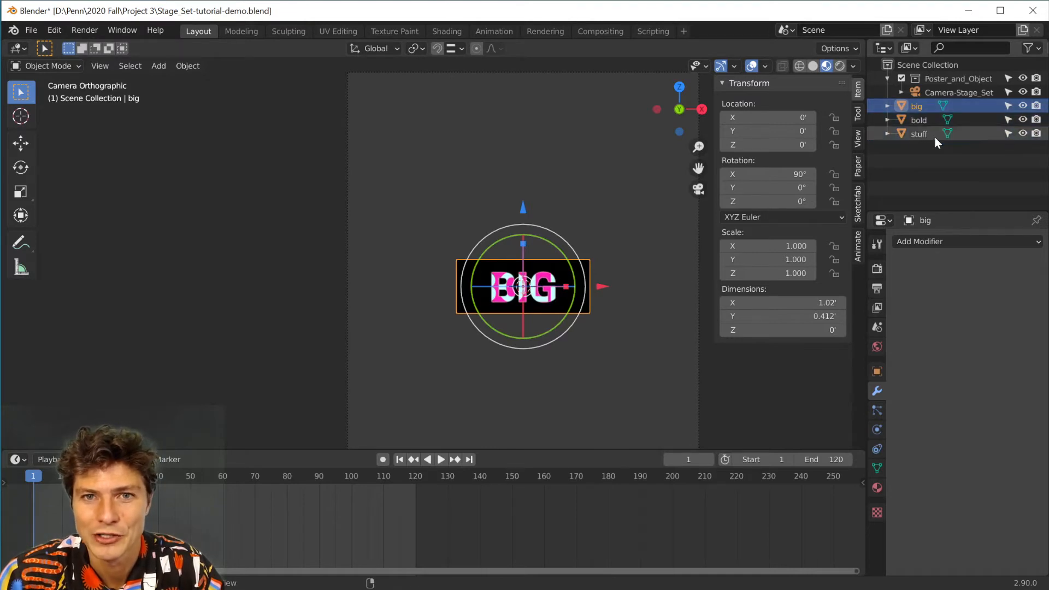
shift+click(935, 135)
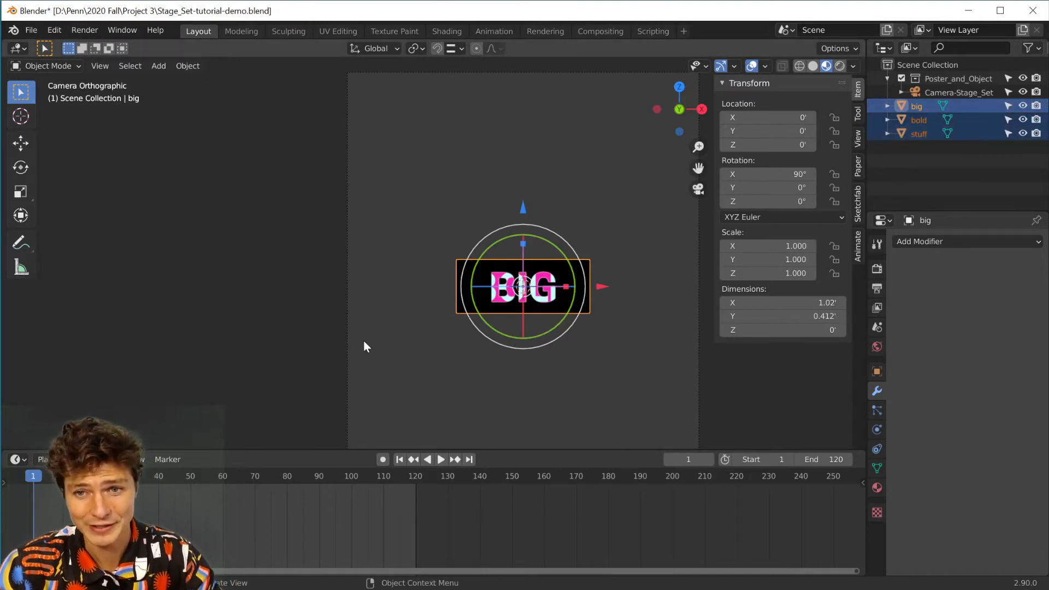
key(s)
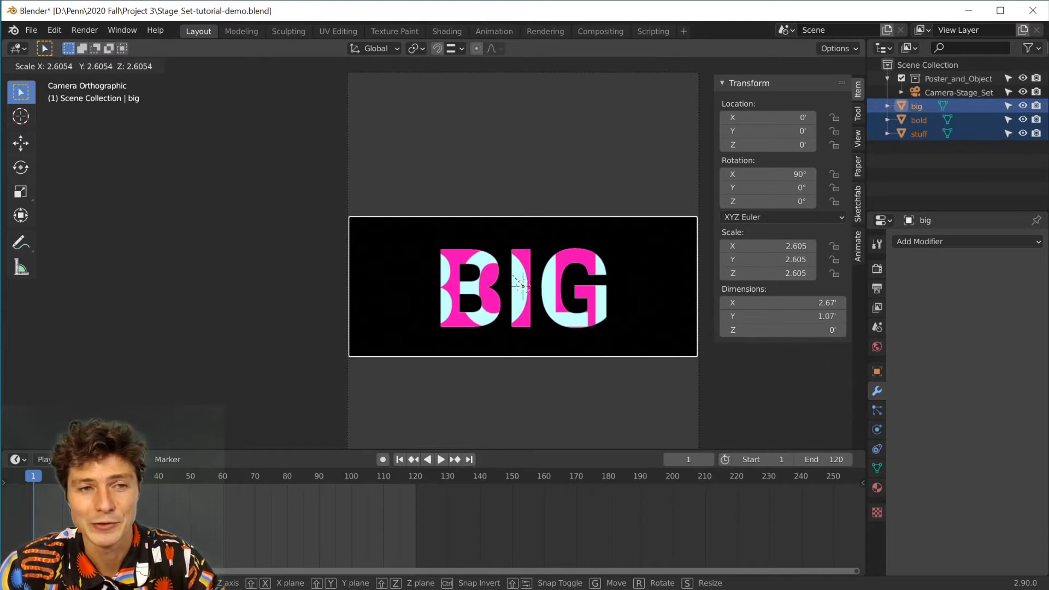
click(522, 285)
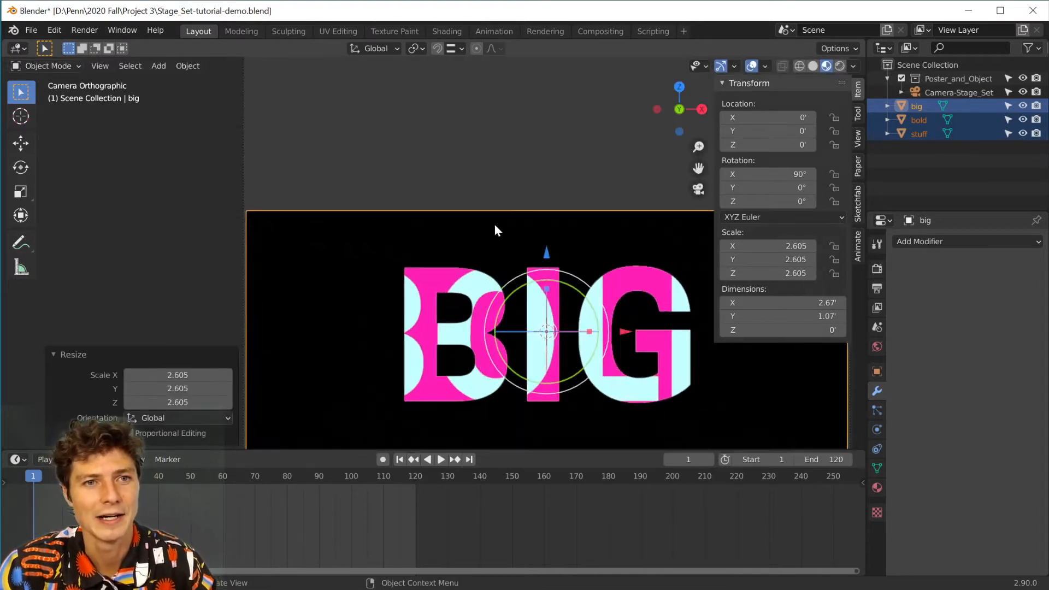
scroll(494, 226, down, 3)
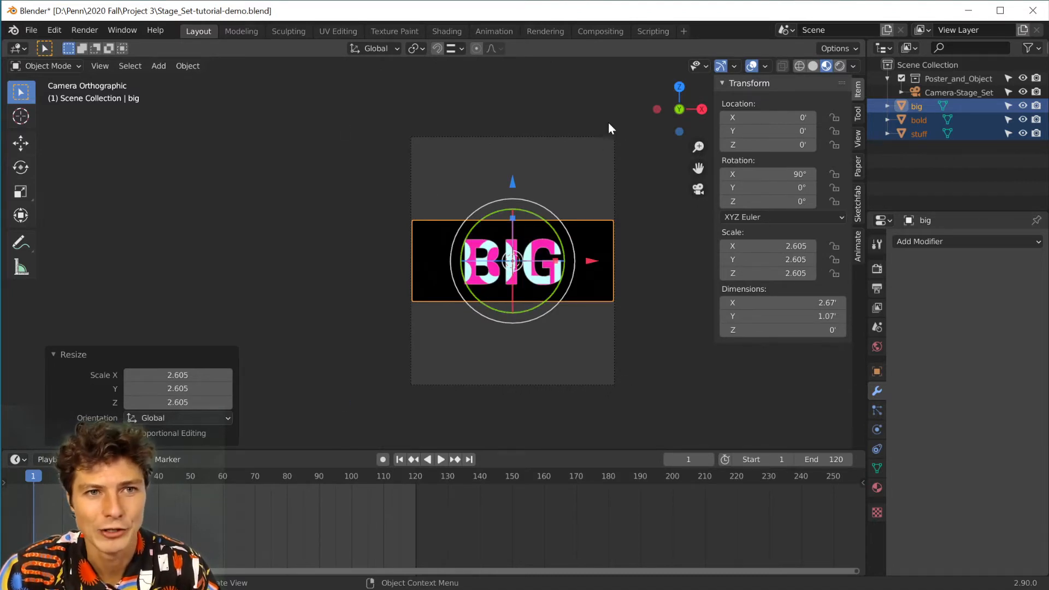
middle_drag(662, 228, 320, 256)
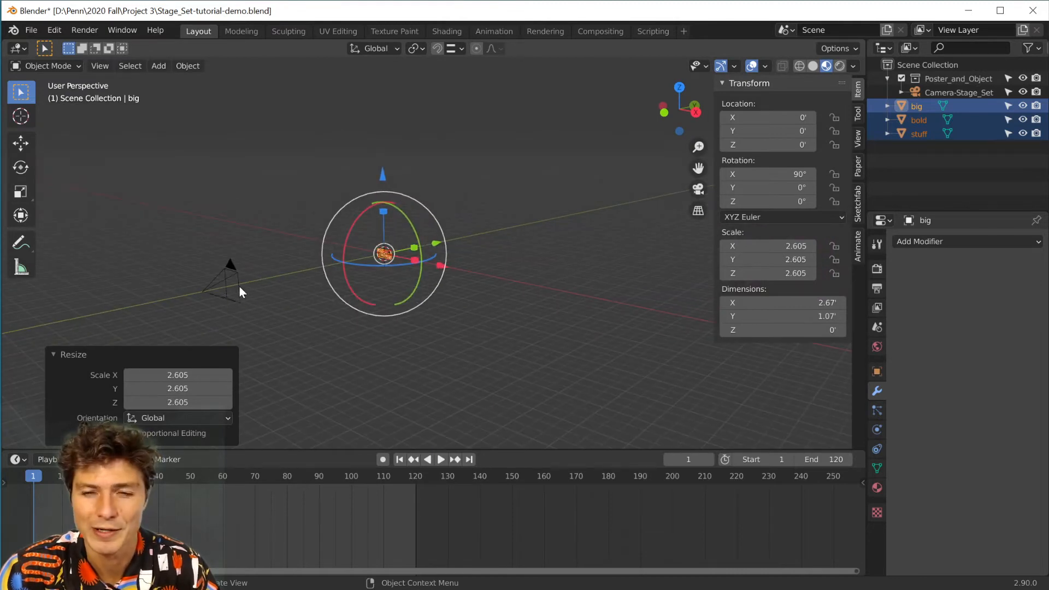
Step: From the camera viewpoint, move only the big plane straight up along Z to the upper edge of the camera frame
mouse_move(239, 290)
middle_down()
mouse_move(262, 279)
mouse_move(307, 312)
mouse_move(281, 292)
mouse_move(248, 289)
mouse_move(349, 273)
mouse_move(367, 355)
mouse_move(250, 273)
mouse_move(322, 337)
mouse_move(257, 309)
mouse_move(259, 320)
mouse_move(320, 265)
mouse_move(344, 296)
mouse_move(401, 280)
mouse_move(338, 284)
mouse_move(346, 278)
mouse_move(327, 290)
middle_up()
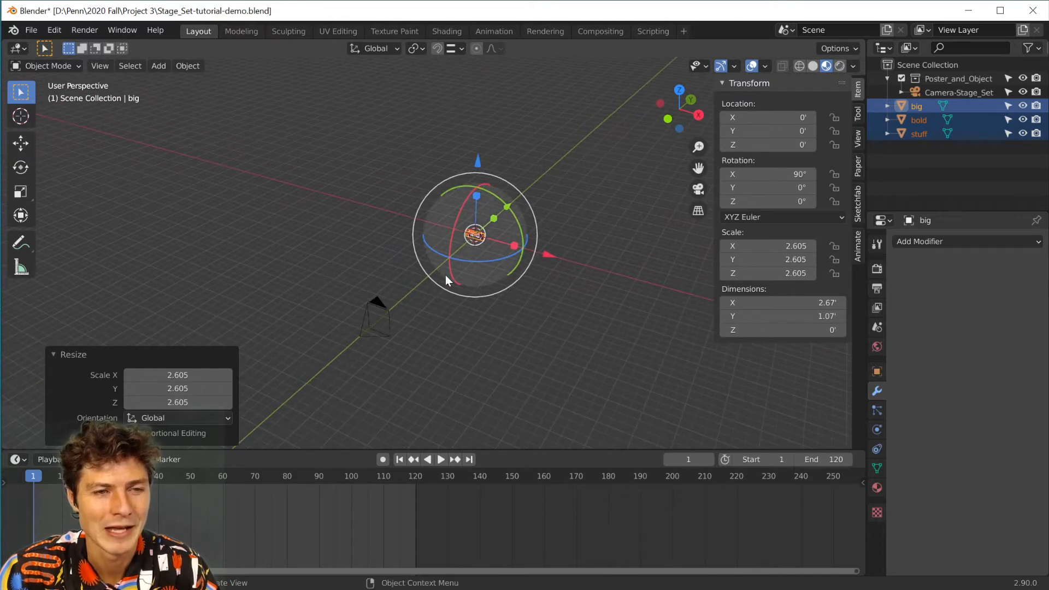
scroll(428, 243, down, 3)
scroll(427, 243, up, 3)
middle_drag(441, 254, 412, 248)
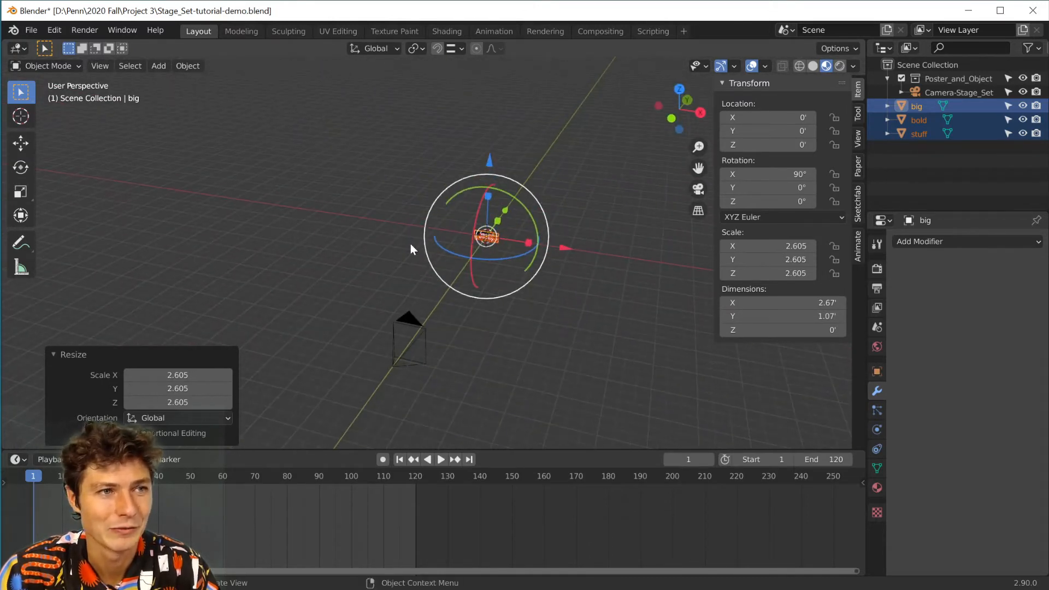
click(101, 66)
mouse_move(133, 222)
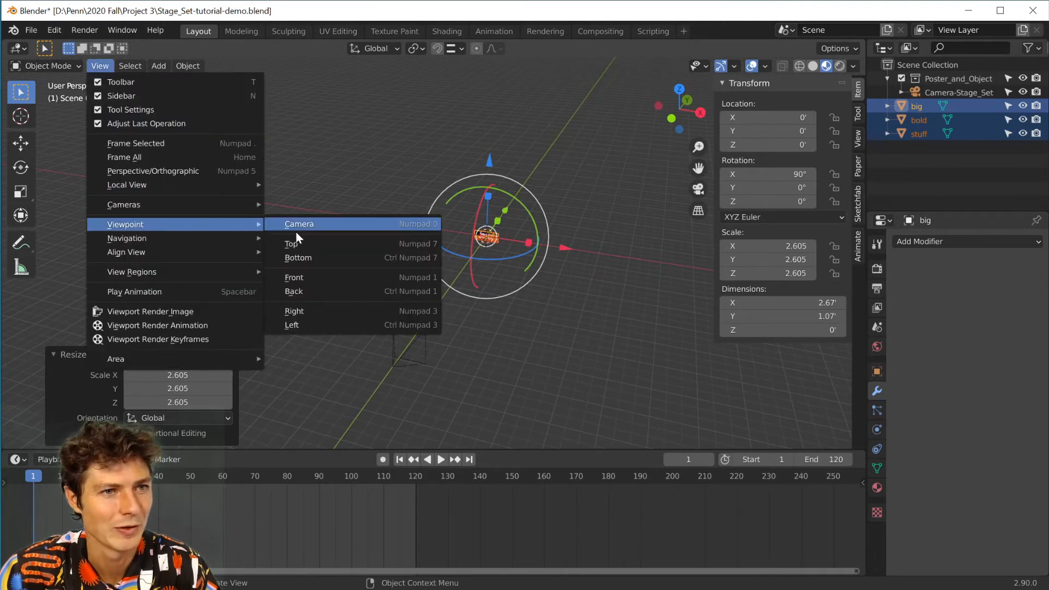
click(299, 225)
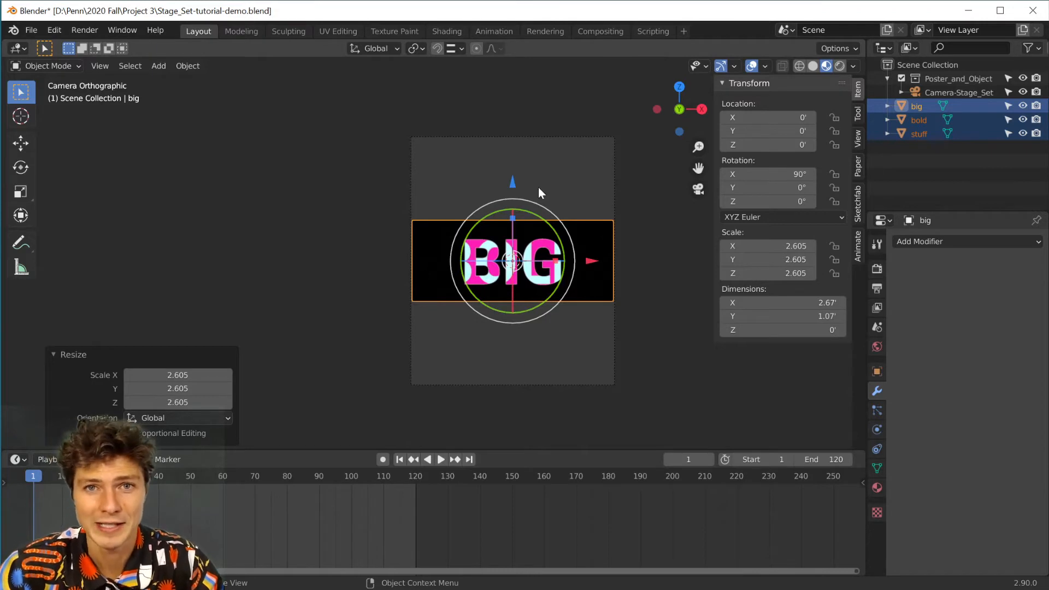
click(898, 104)
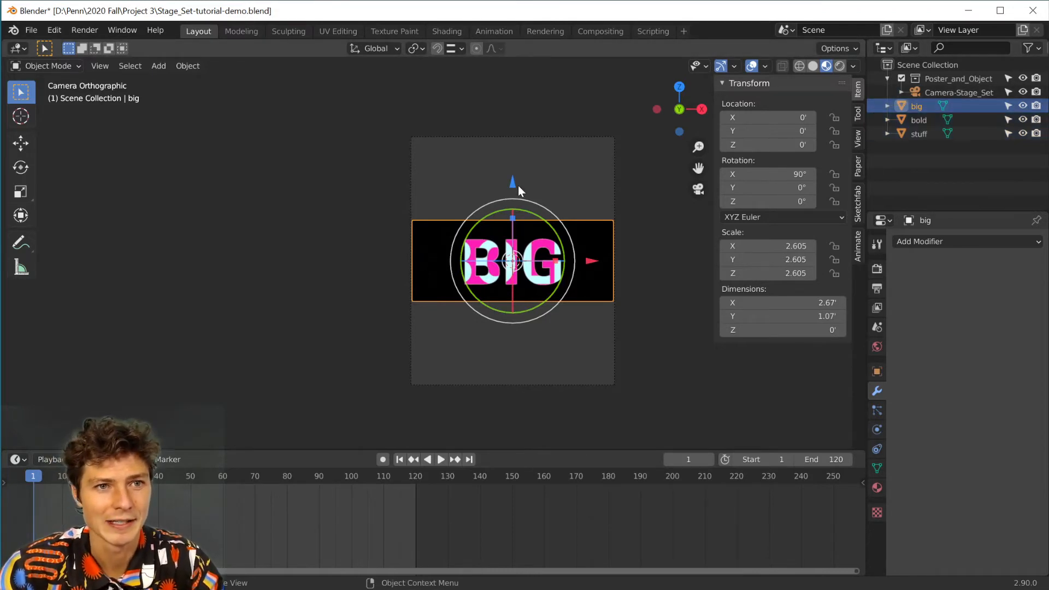
drag(512, 186, 504, 99)
Step: Move the stuff plane down along Z by about 1.1175' to sit below the bold plane in the camera frame
click(911, 120)
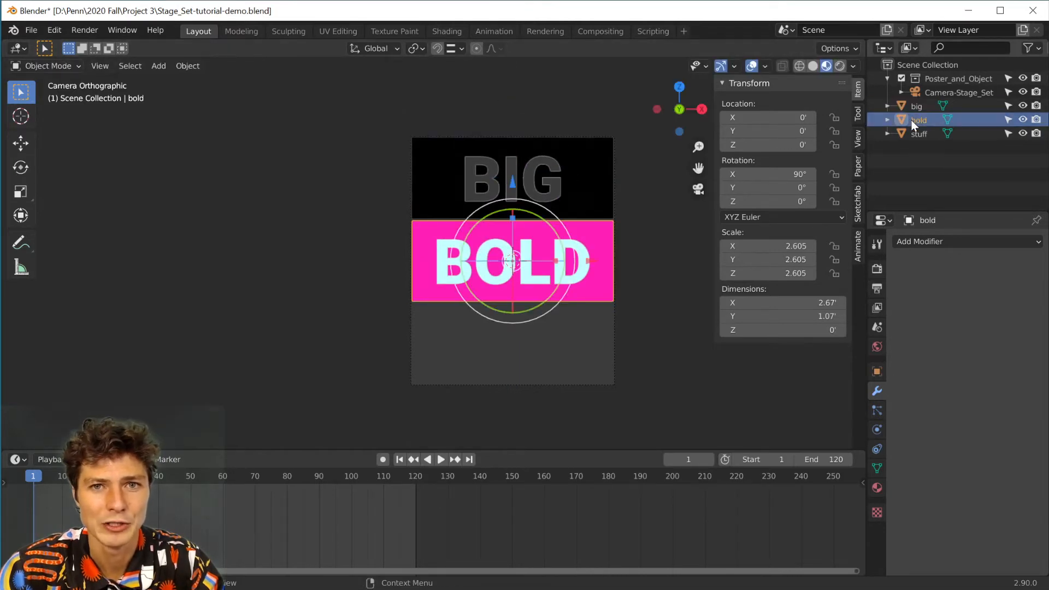
click(913, 135)
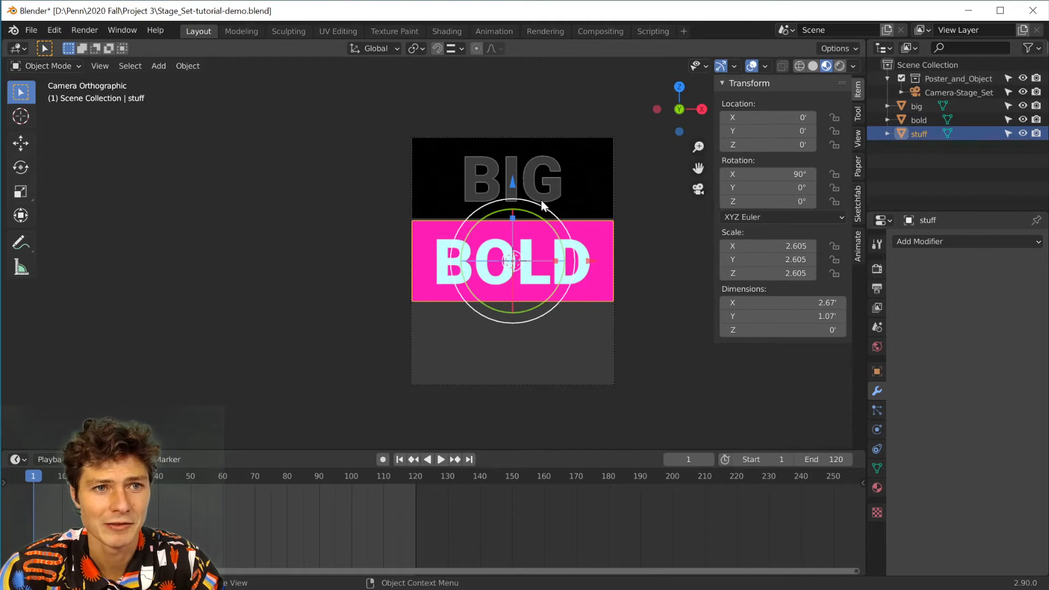
drag(512, 179, 512, 266)
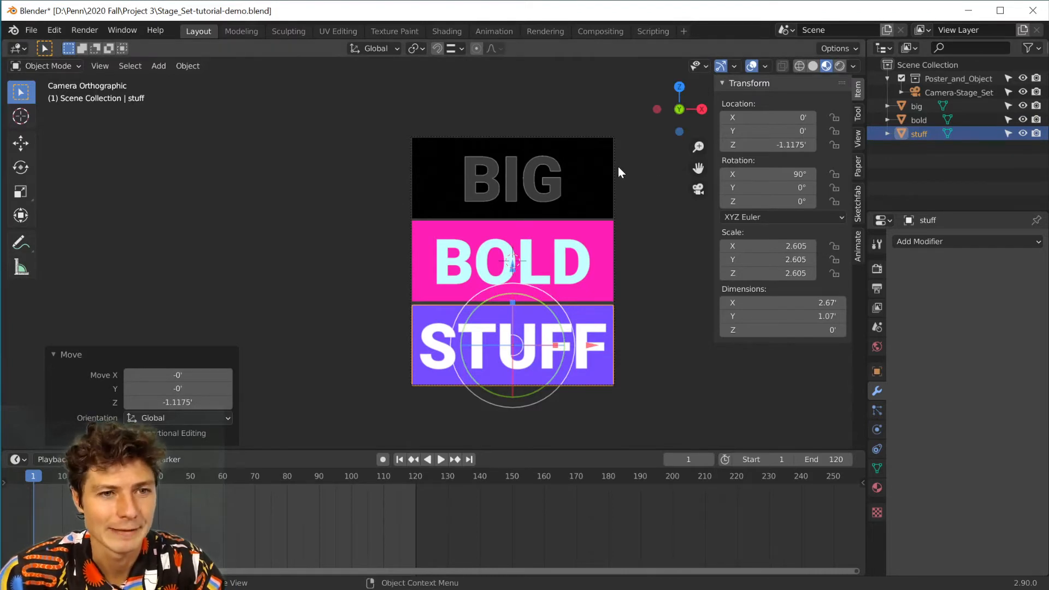
click(342, 279)
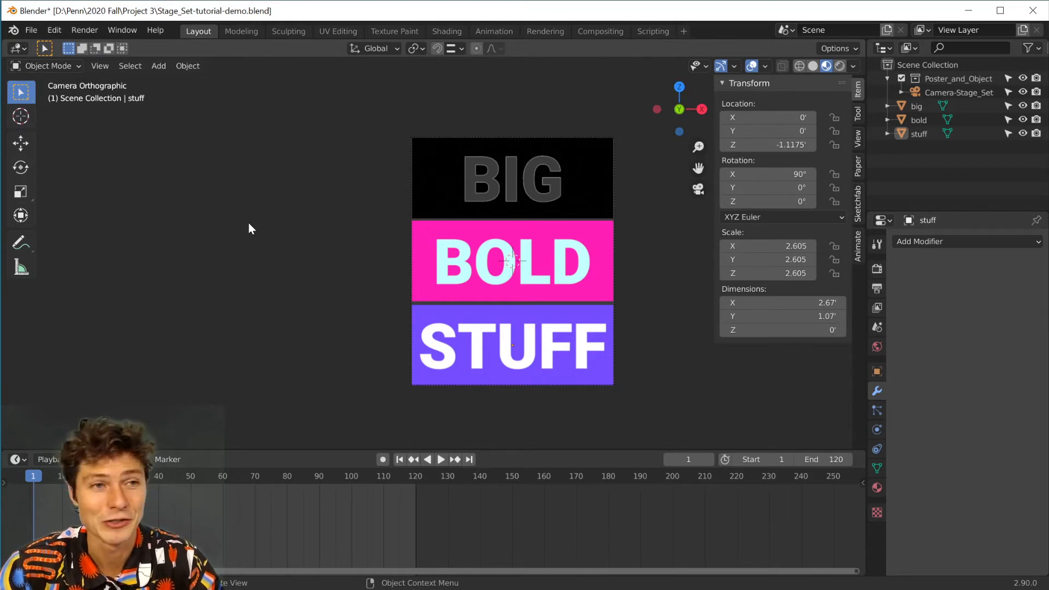
Step: Search the add-ons in the preferences for anim to check whether Animation: AnimAll is enabled
click(58, 34)
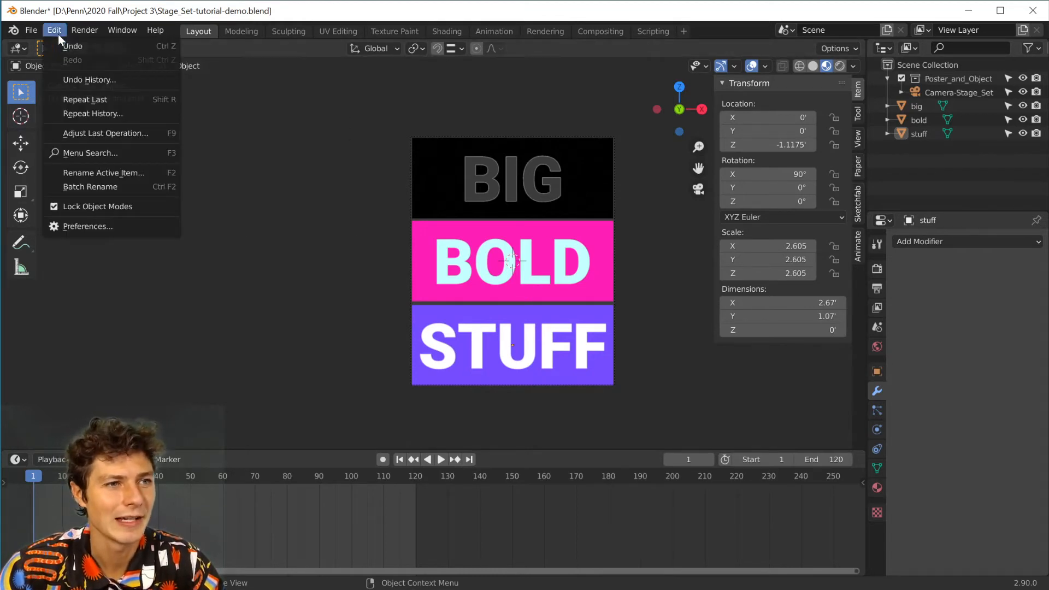
click(54, 31)
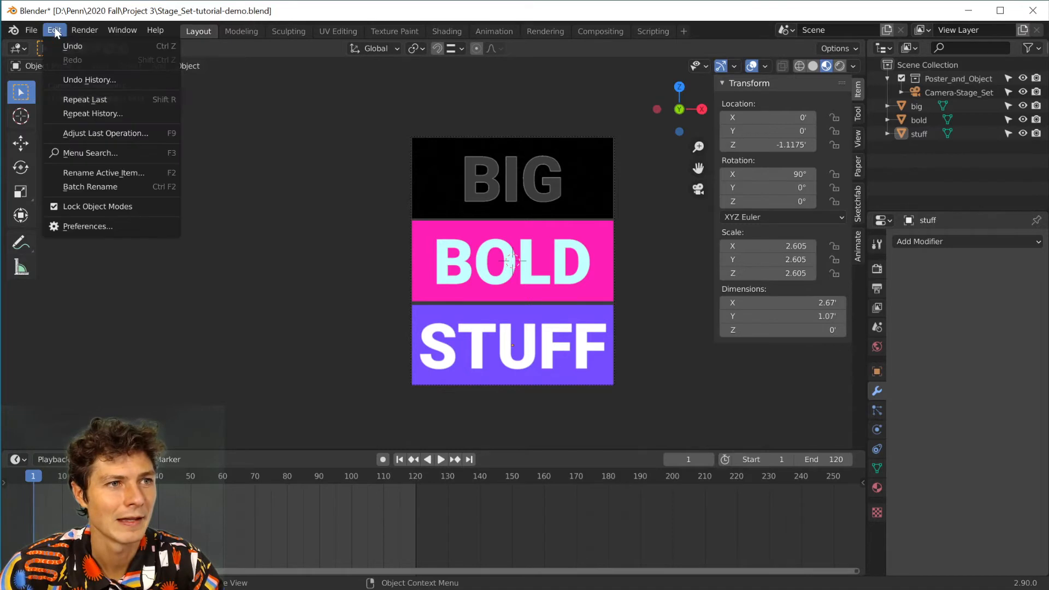
click(75, 224)
click(448, 50)
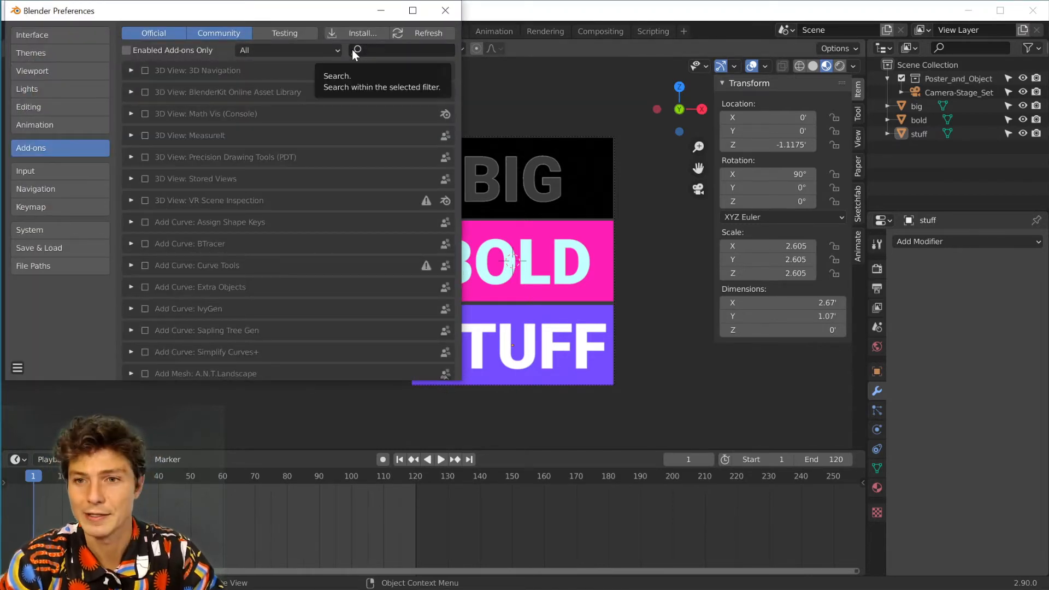
key(i)
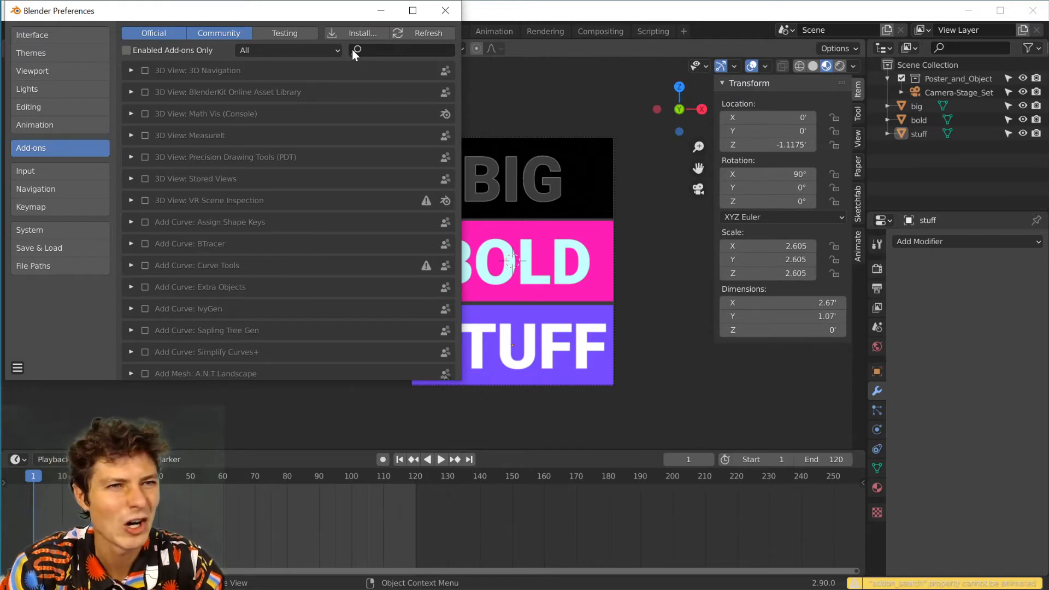
click(386, 50)
text(a)
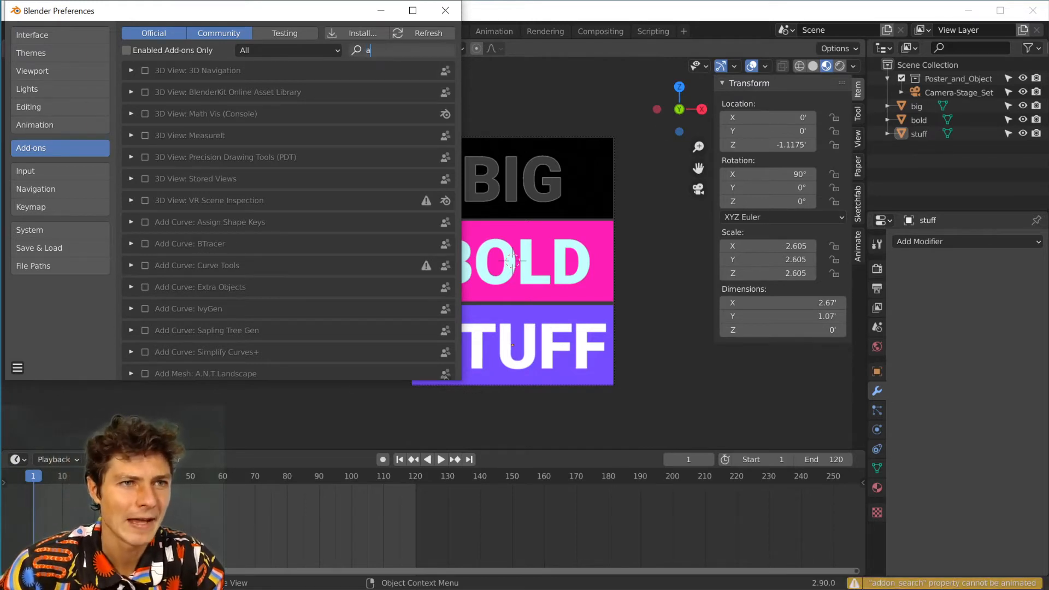
text(nim)
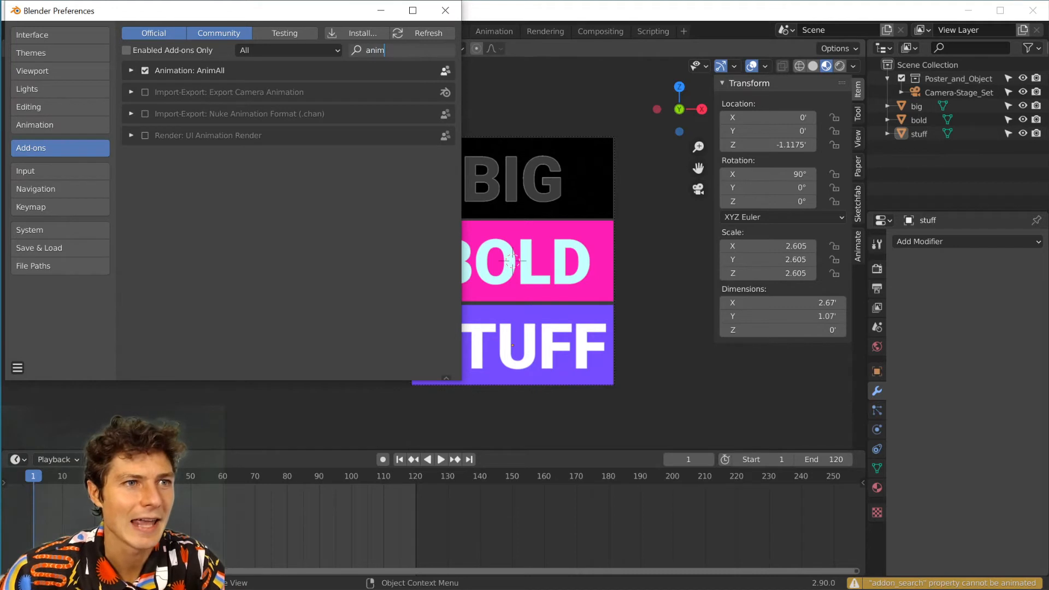
key(Return)
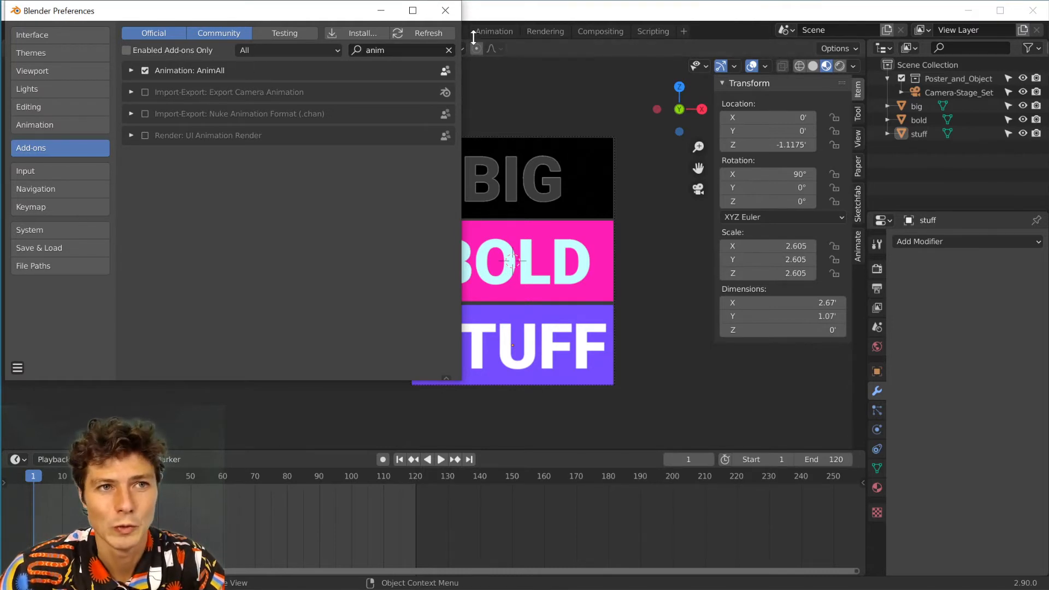
click(445, 10)
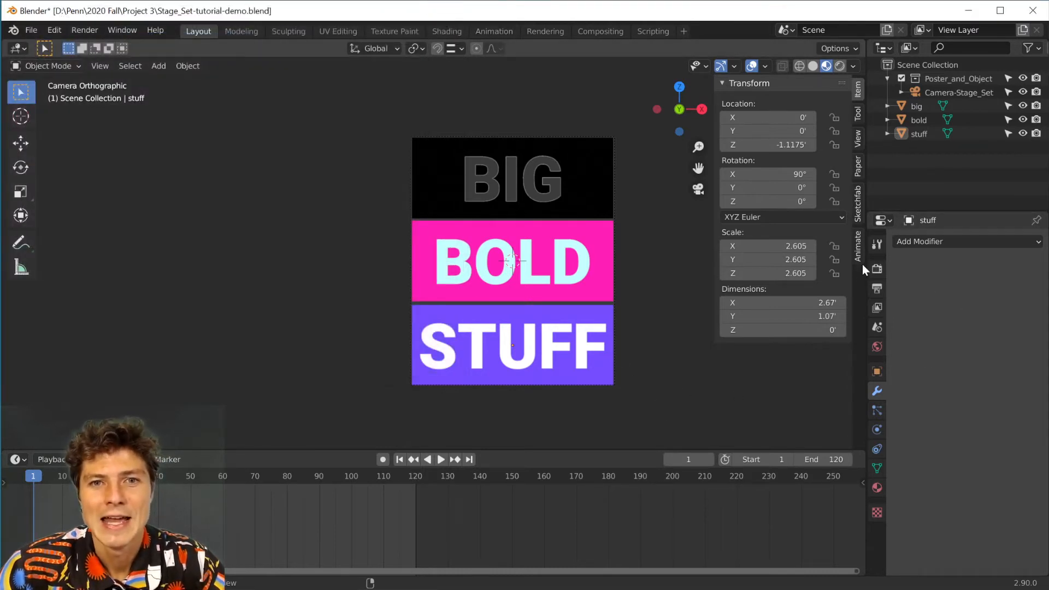
Step: Turn off the Points option in the AnimAll settings and hide the viewport sidebar
click(857, 249)
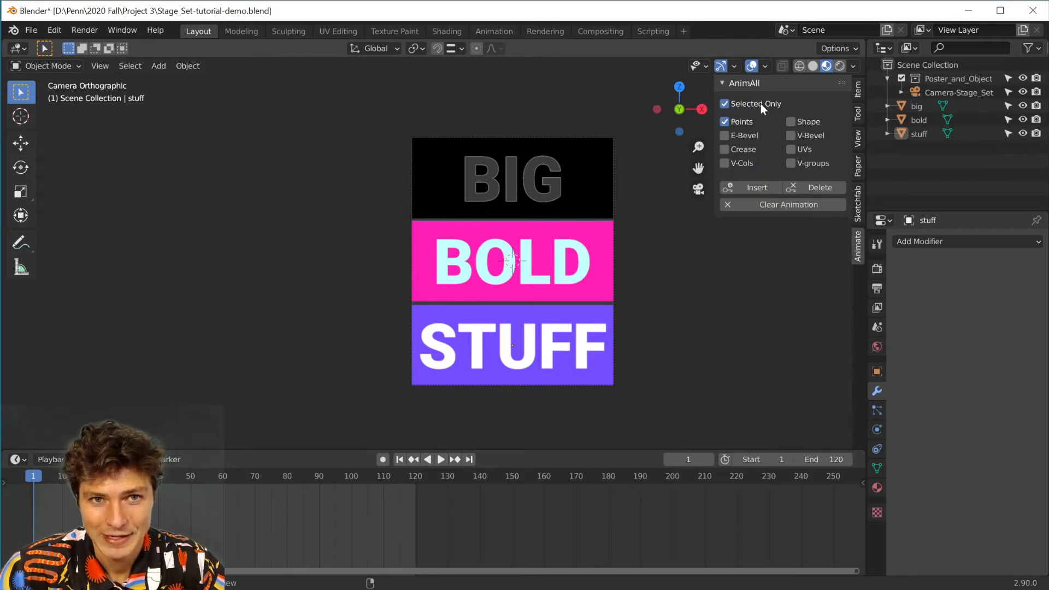
click(724, 122)
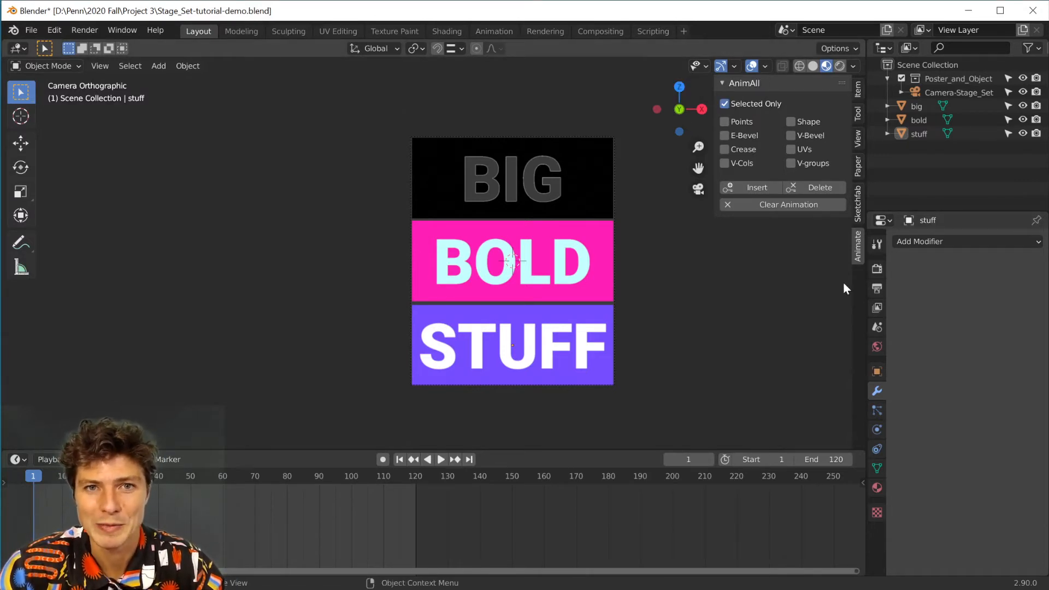
click(817, 204)
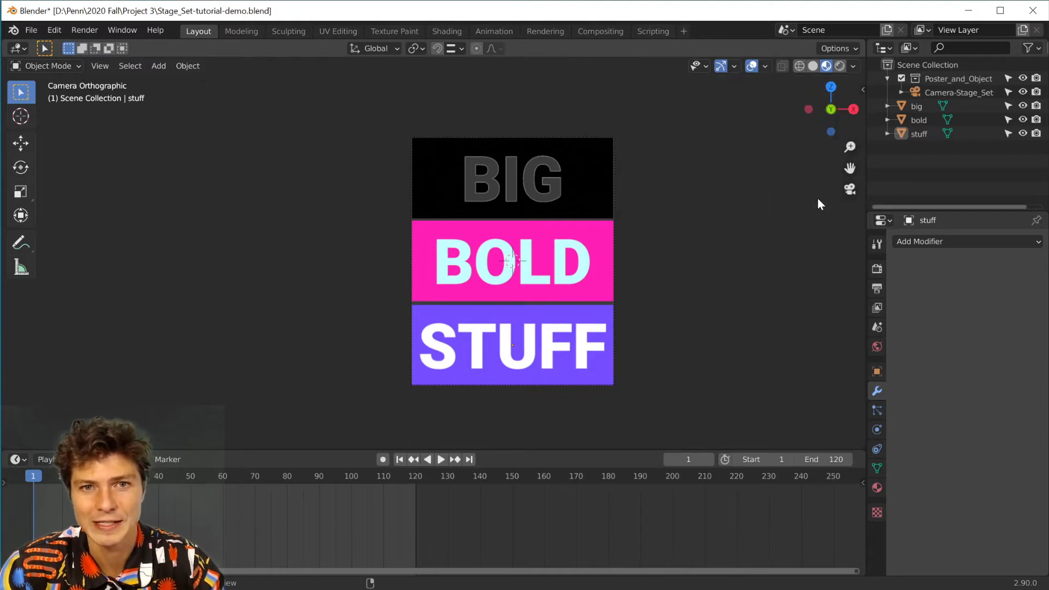
key(n)
key(n)
key(n)
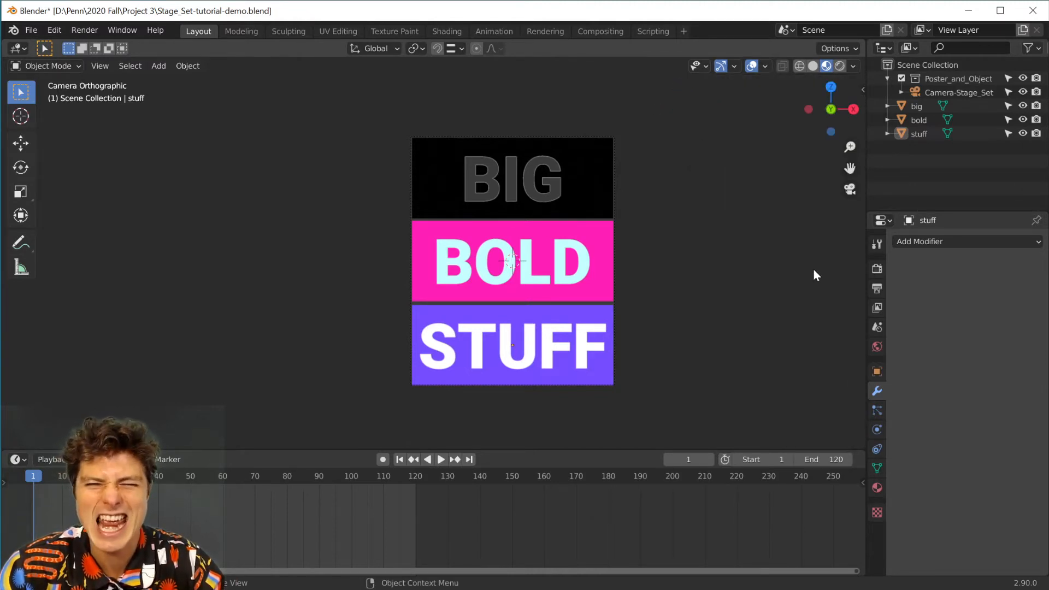
key(n)
key(n)
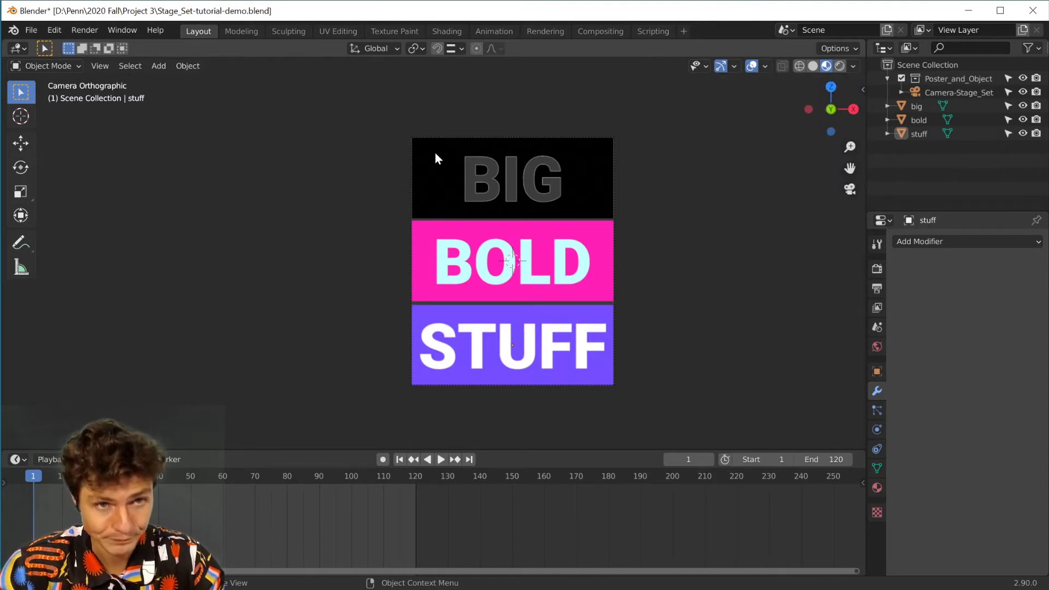
Step: Enter Edit Mode on the big plane and select its single face
click(562, 181)
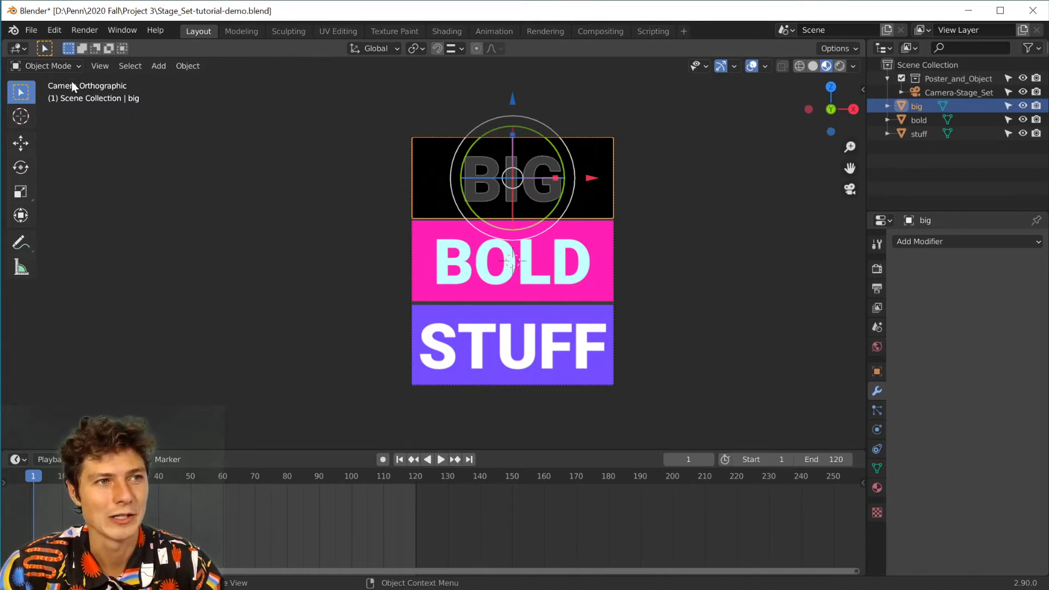
click(44, 65)
click(36, 98)
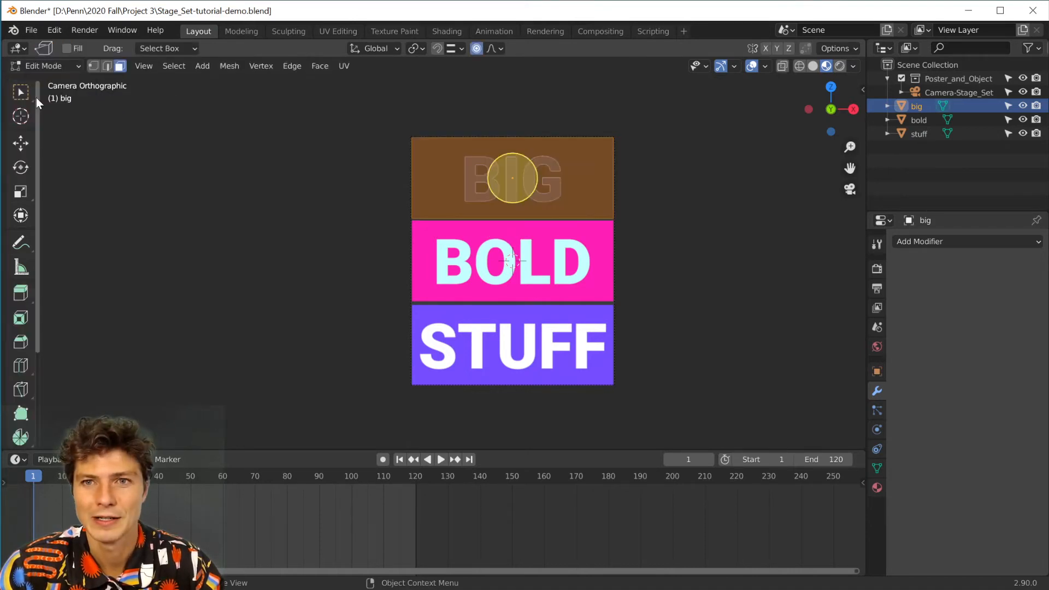
key(Tab)
key(Tab)
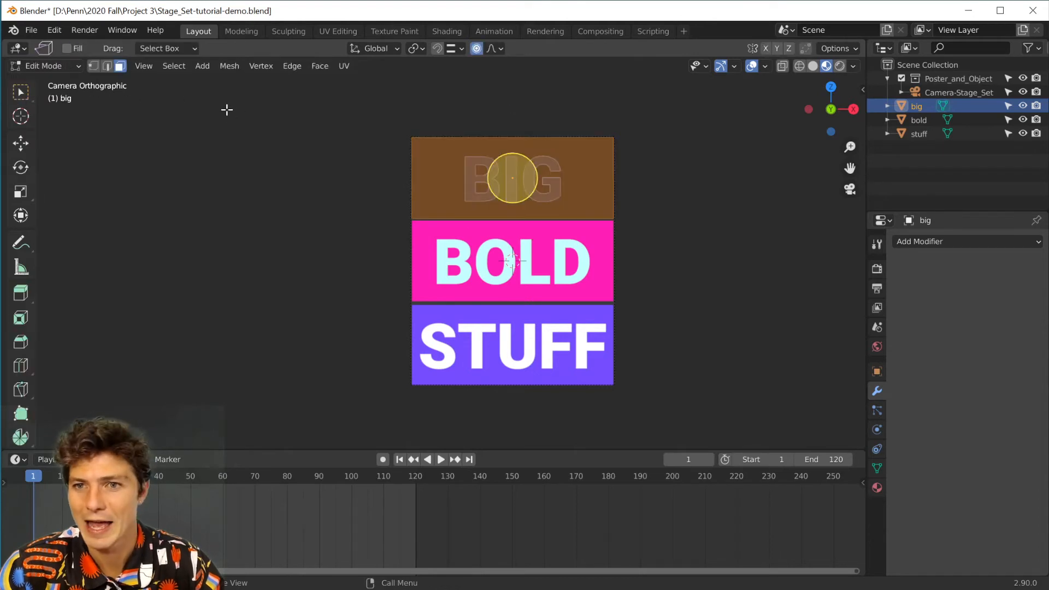
key(Tab)
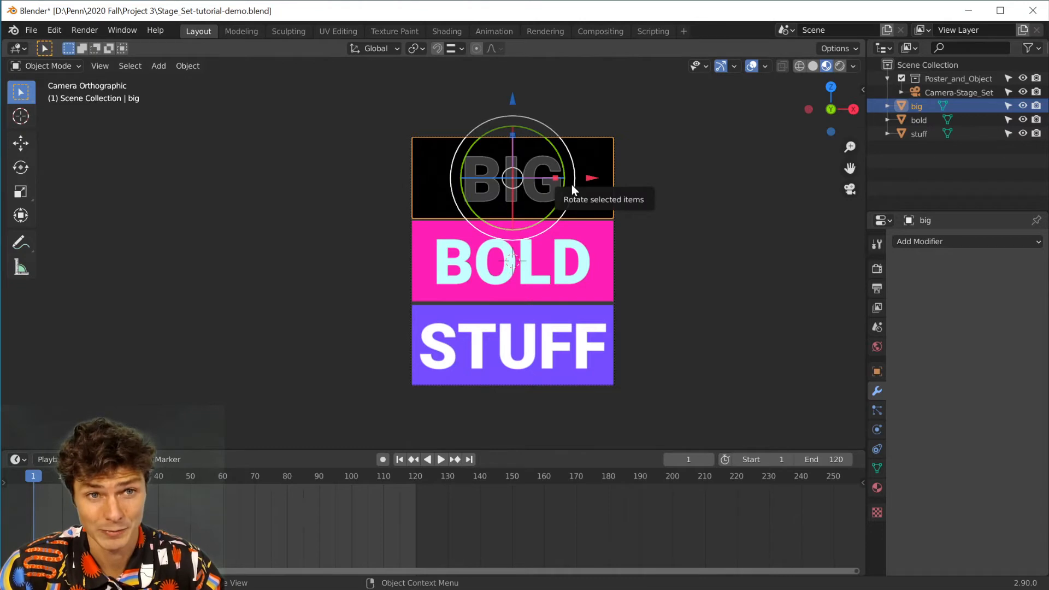
key(Tab)
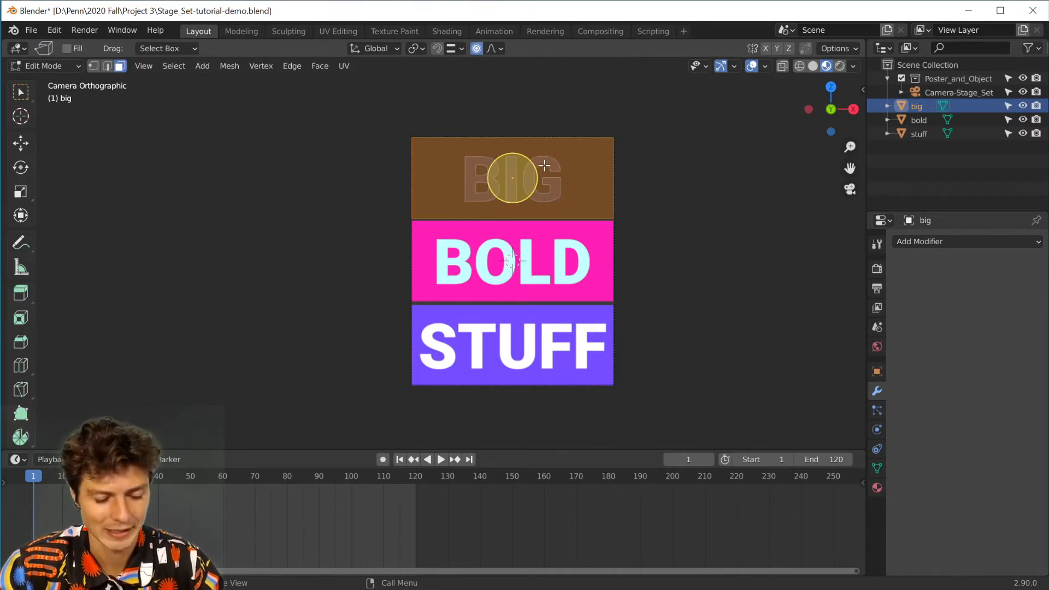
key(alt+a)
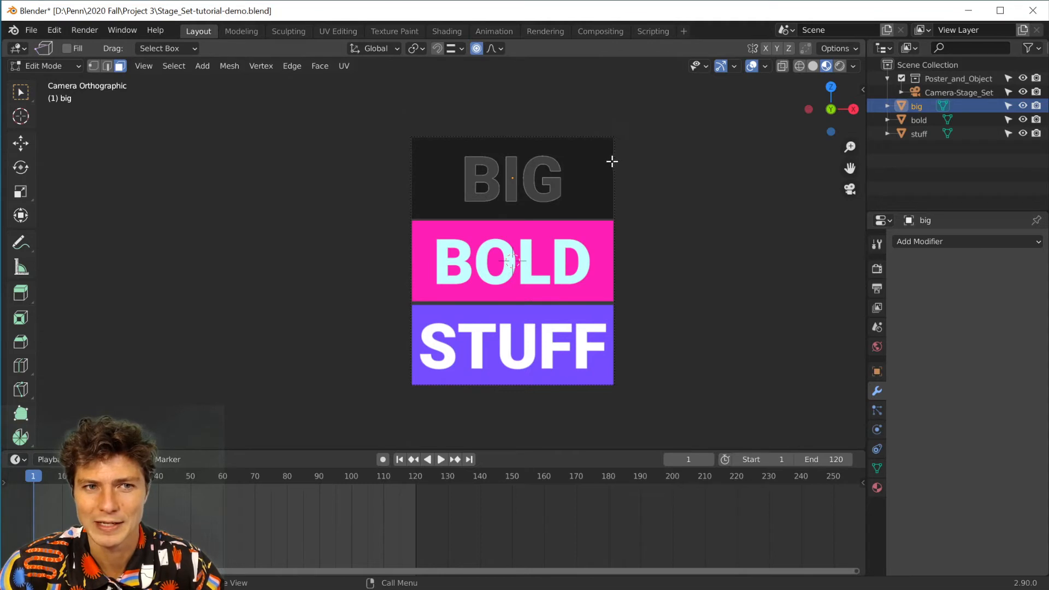
click(612, 161)
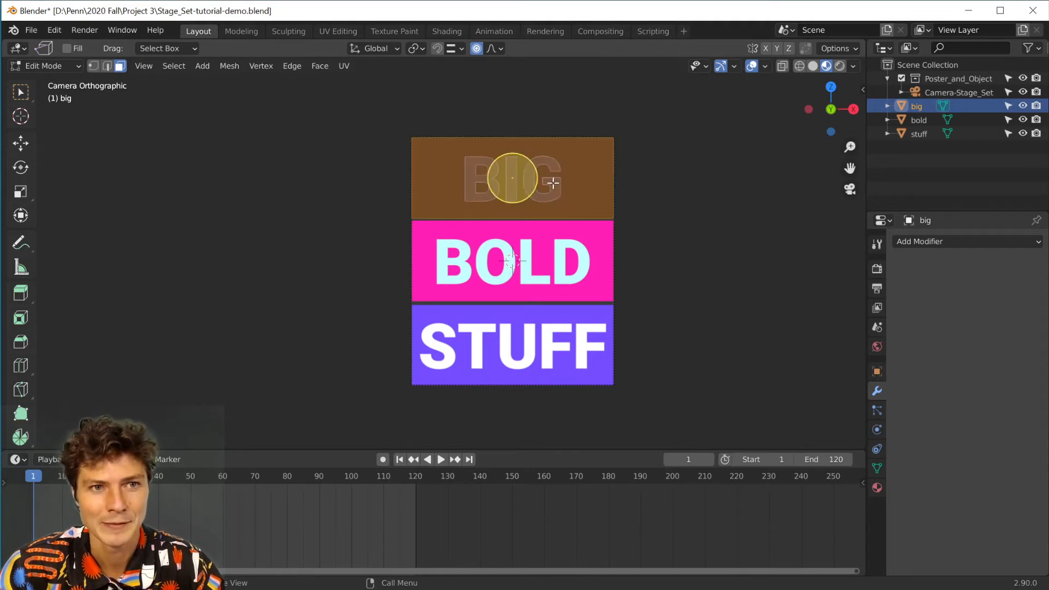
Step: Subdivide the big plane's face with 20 cuts and return to Object Mode
right_click(578, 162)
right_click(606, 162)
click(606, 161)
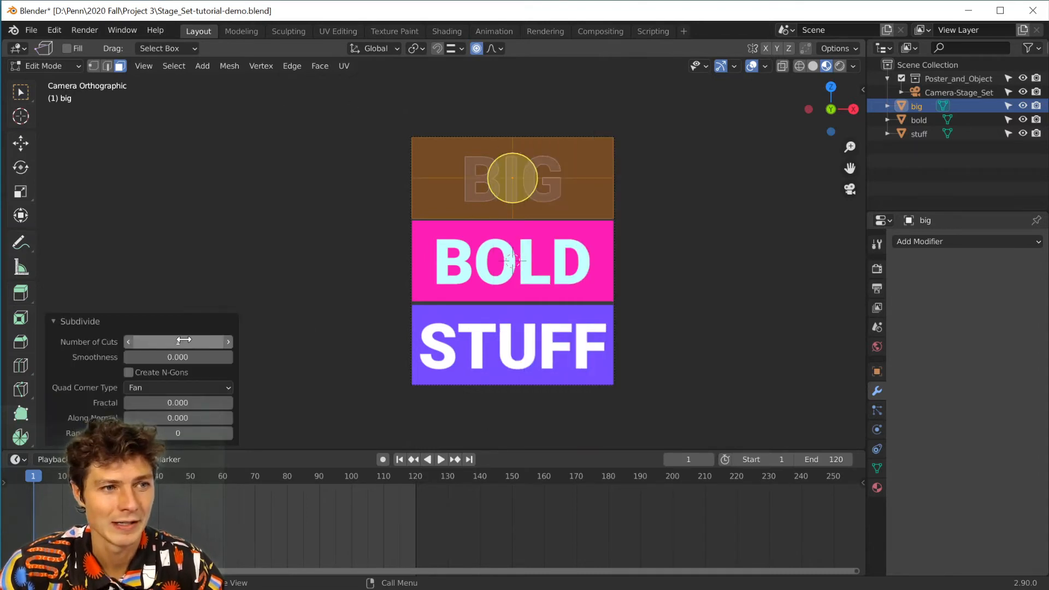
click(183, 340)
text(20)
key(Return)
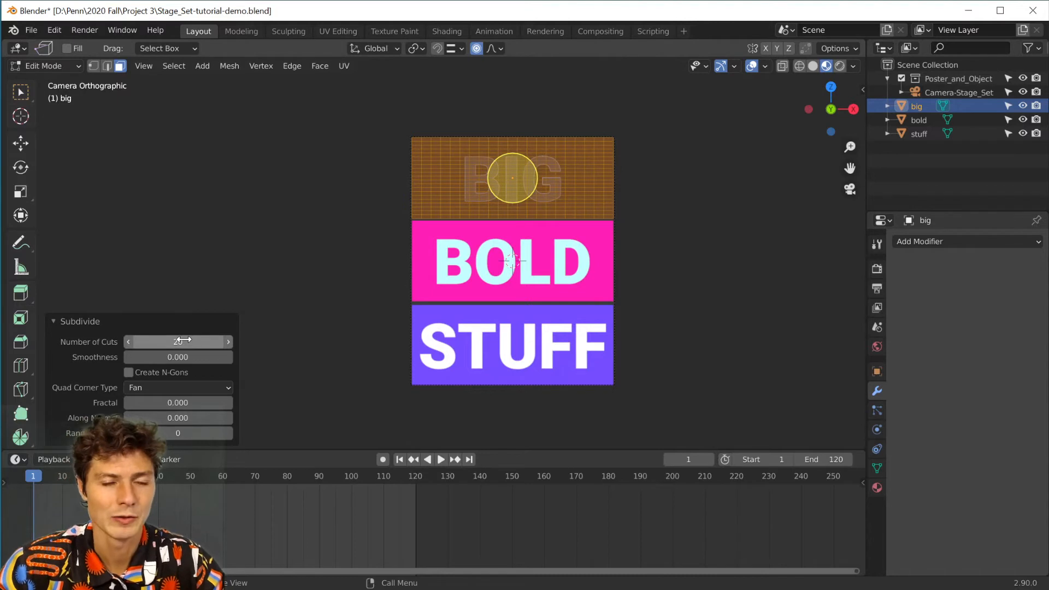
key(Tab)
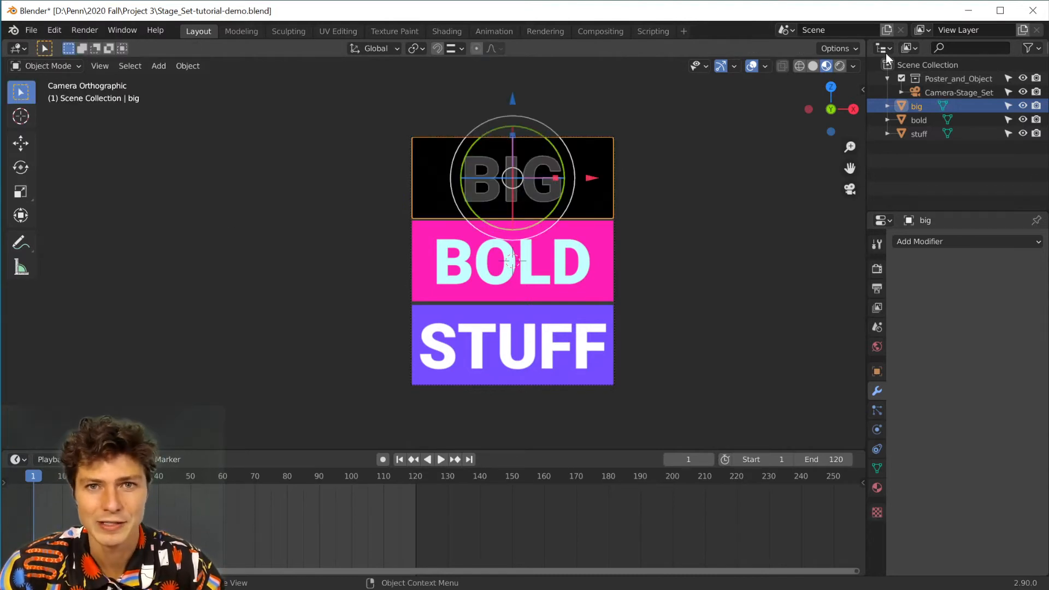
click(586, 247)
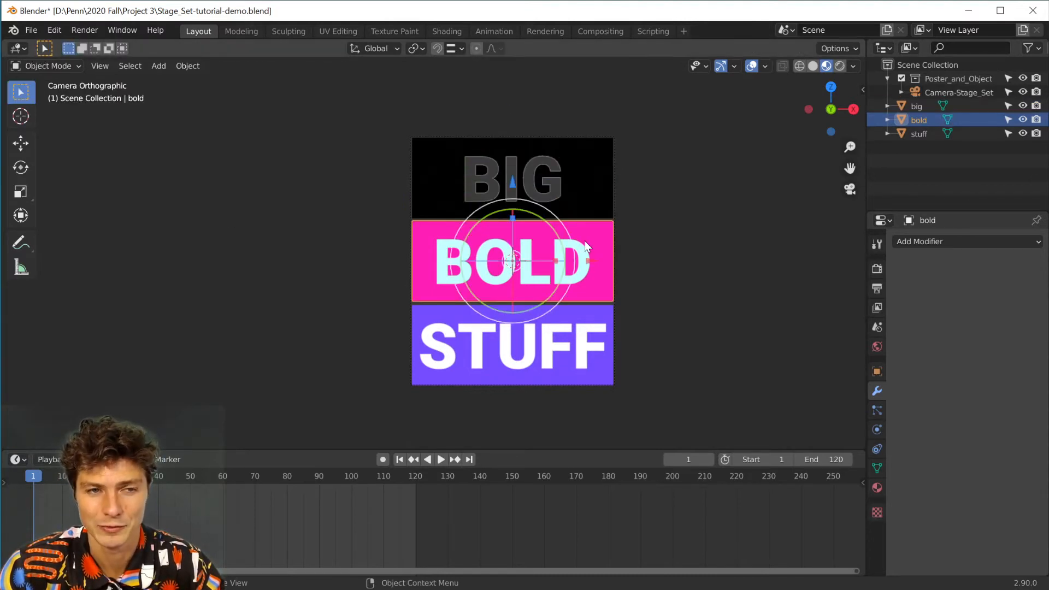
key(Tab)
key(Tab)
Step: Reopen the big plane in Edit Mode and deselect all of its subdivided faces
click(577, 167)
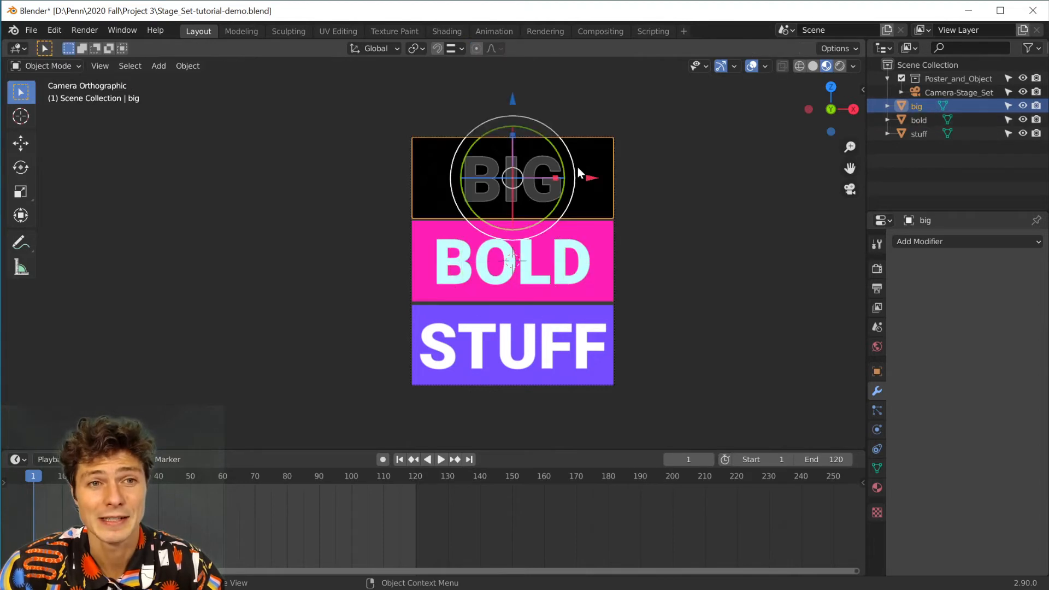
key(Tab)
key(o)
key(alt+a)
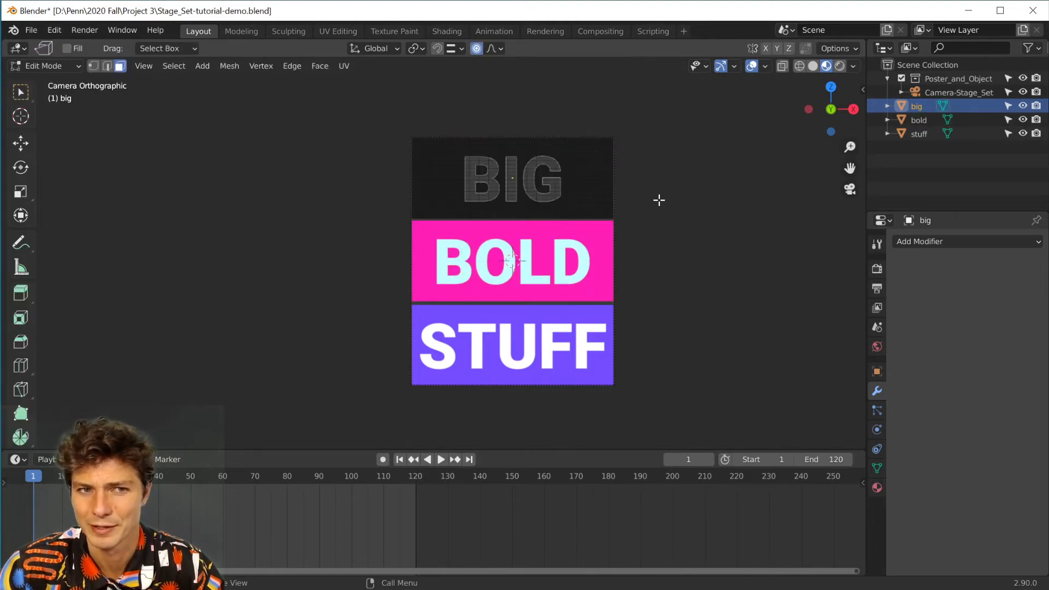
Step: Leave the big plane's Edit Mode, open the bold plane in Edit Mode and subdivide its face
key(Tab)
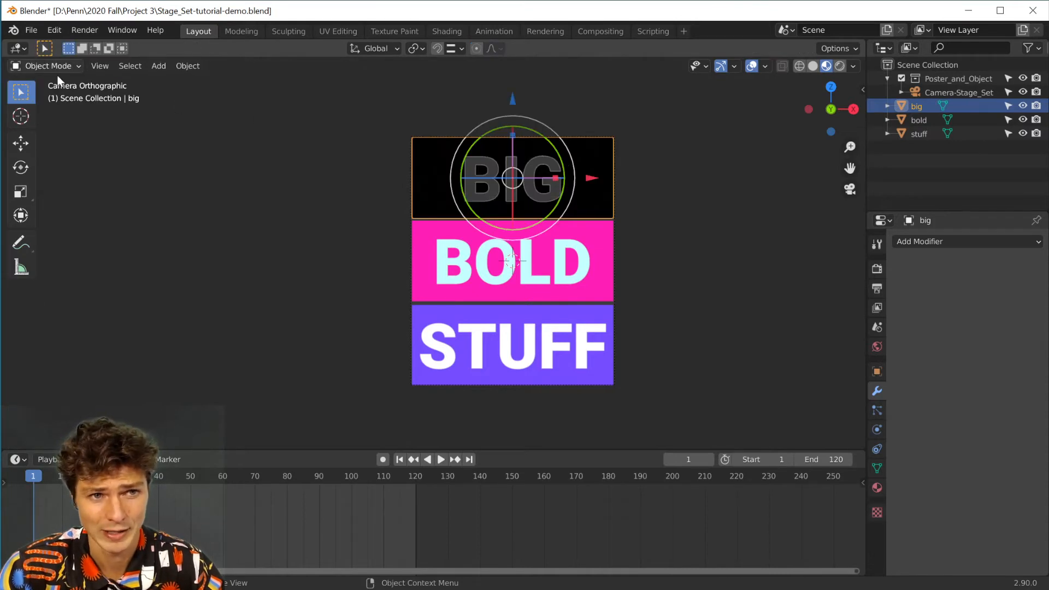
click(579, 231)
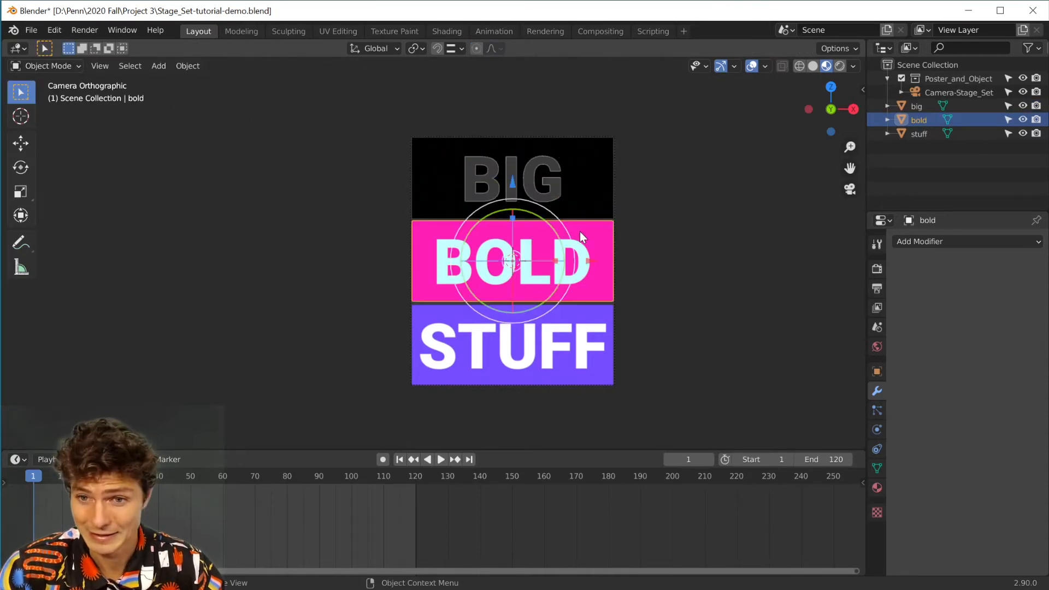
key(Tab)
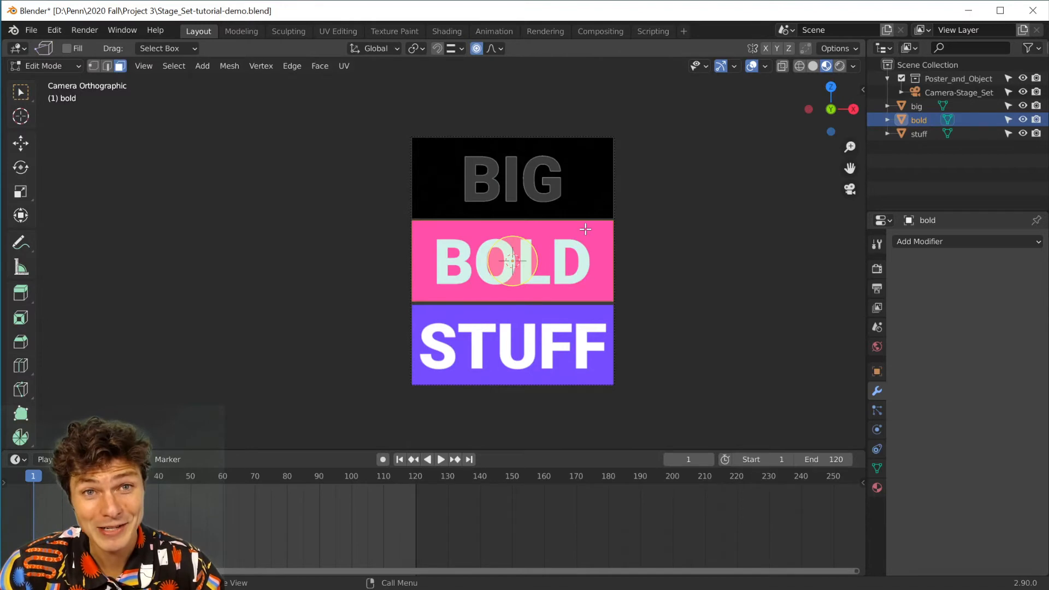
right_click(585, 229)
click(585, 229)
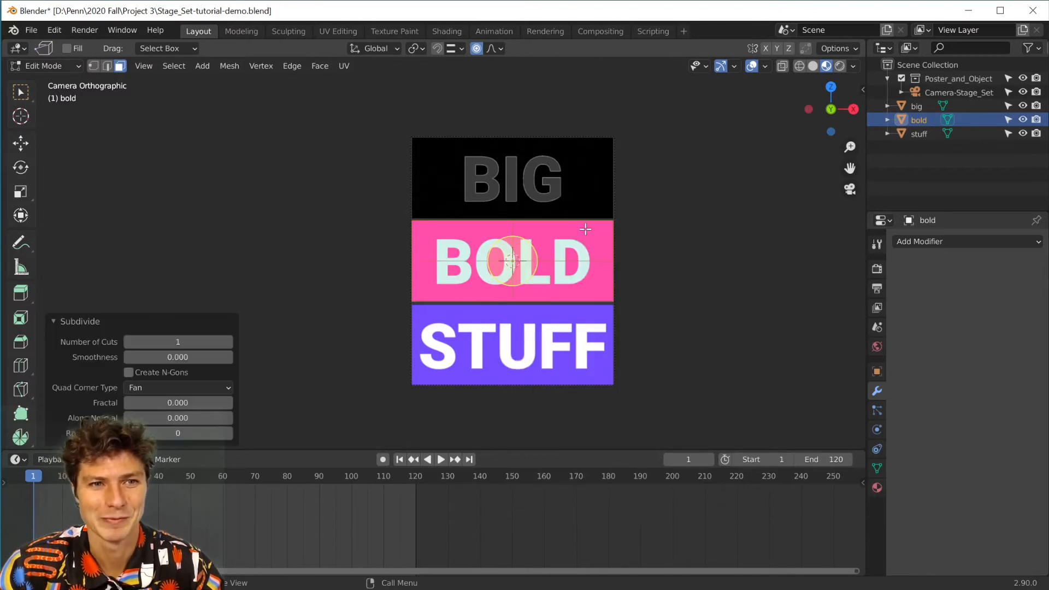
Step: Set the bold plane's subdivision to 20 cuts and return to Object Mode
click(54, 322)
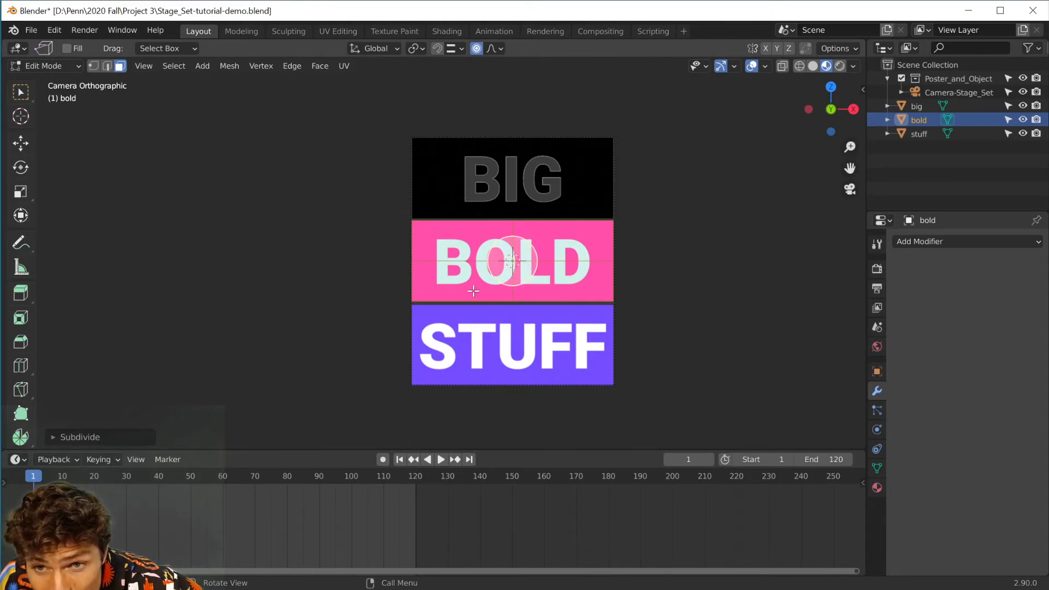
click(84, 438)
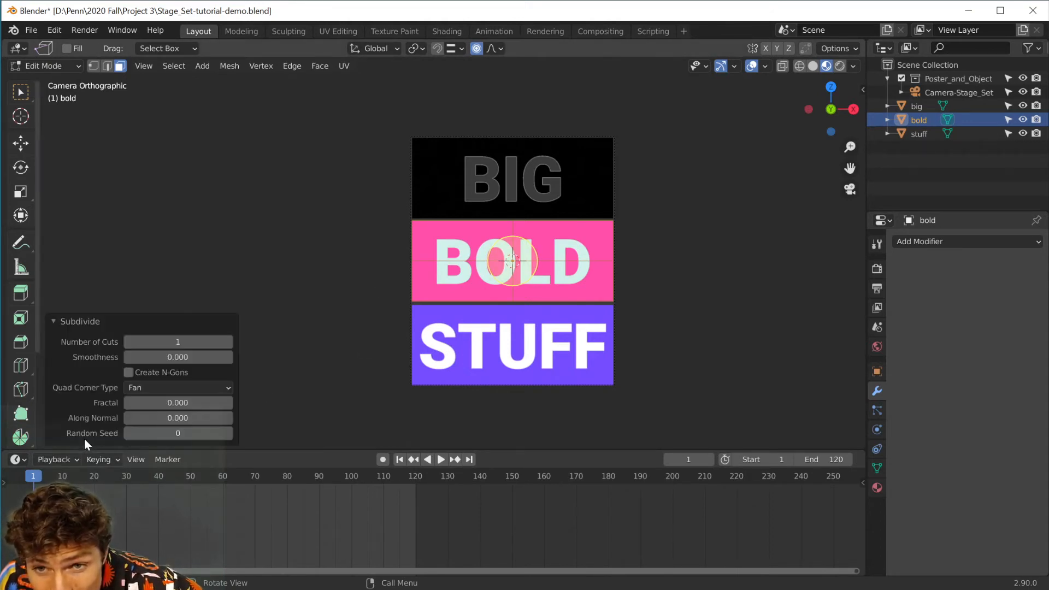
click(164, 341)
text(20)
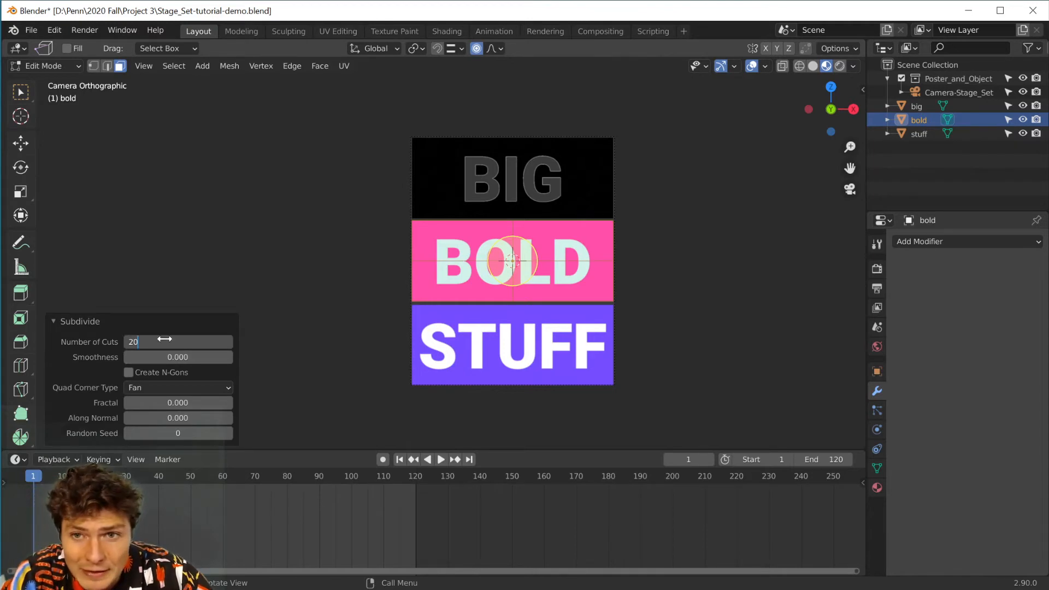
key(Return)
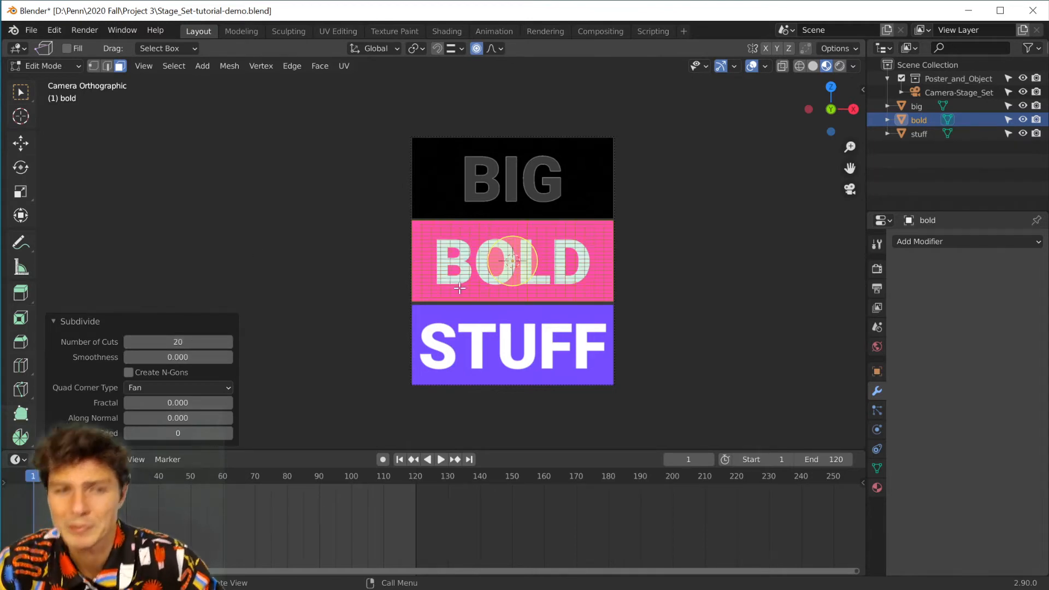
key(Tab)
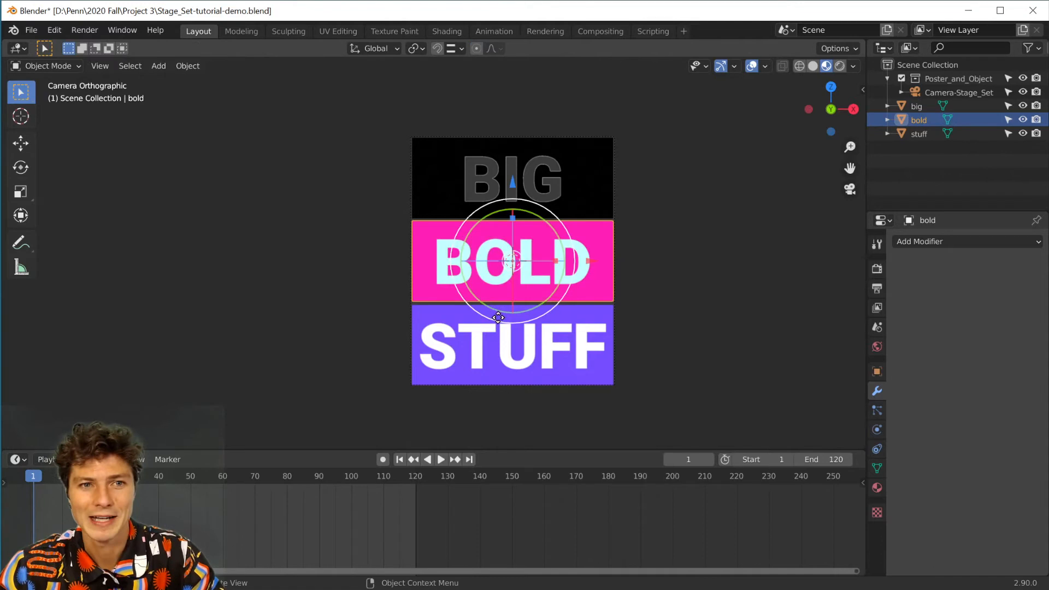
Step: Subdivide the stuff plane's face with 20 cuts in Edit Mode and return to Object Mode
click(594, 325)
key(Tab)
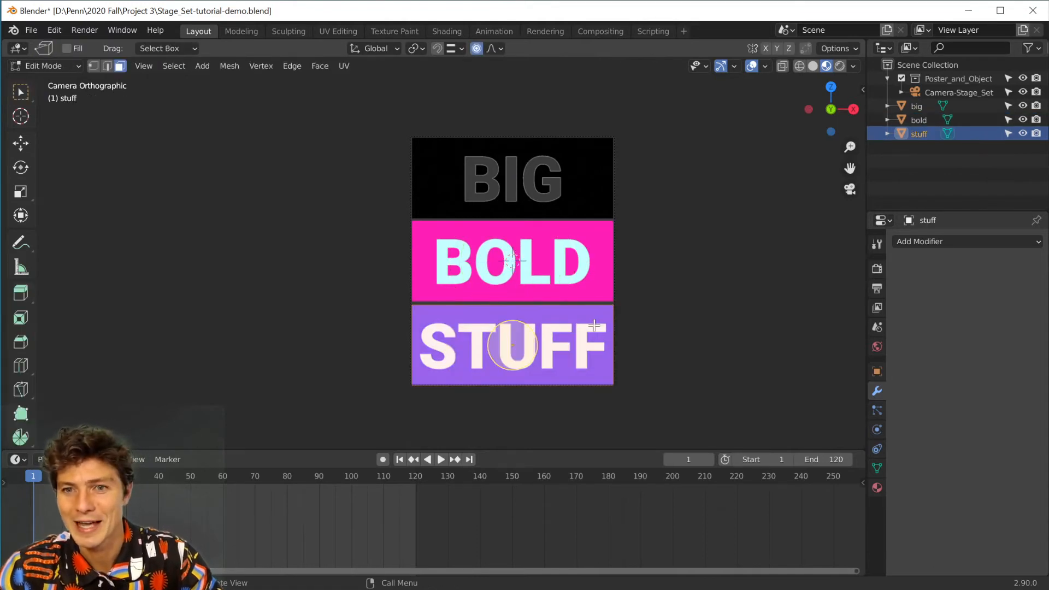
right_click(571, 320)
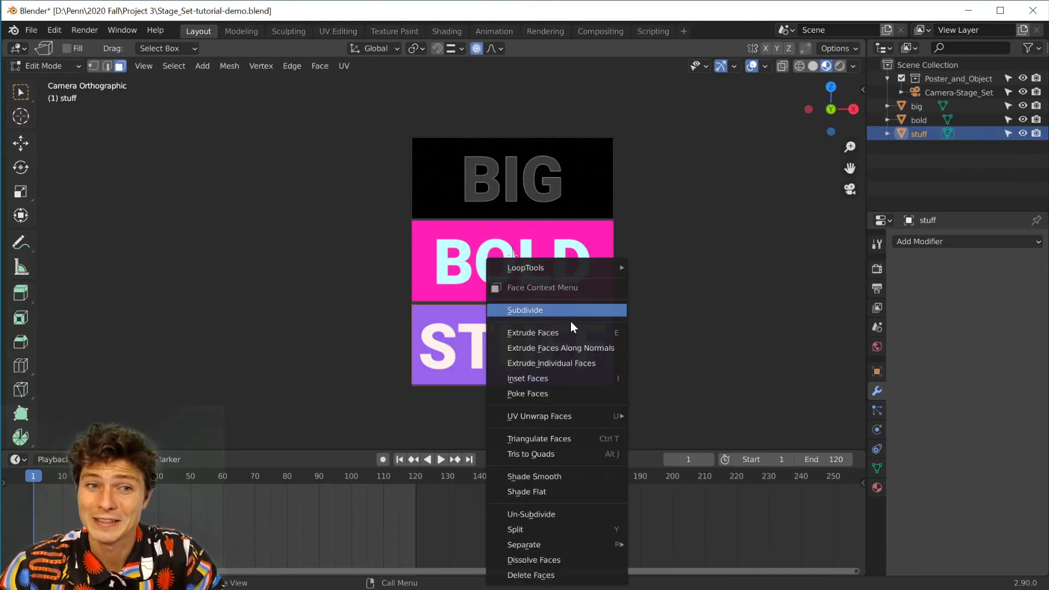
click(559, 307)
click(178, 341)
text(20)
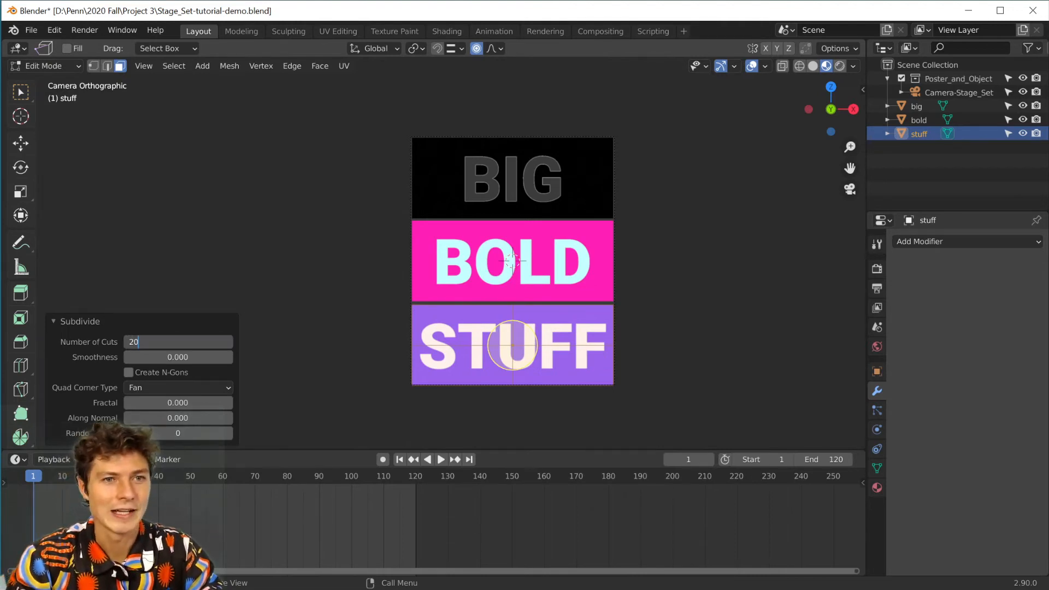
key(Return)
key(Tab)
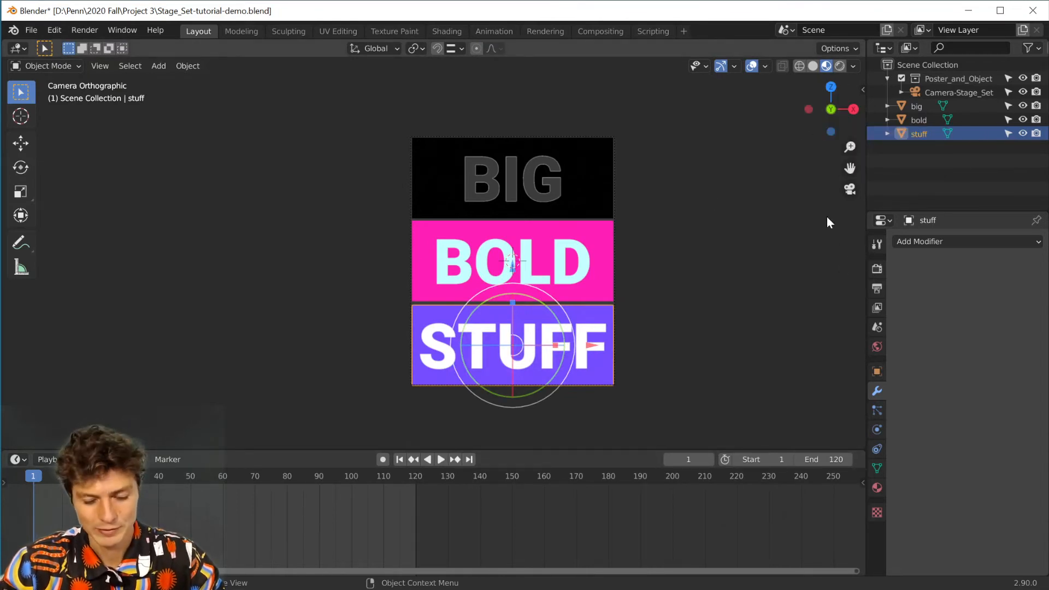
Step: Show the viewport sidebar with the AnimAll settings and select the big plane
key(n)
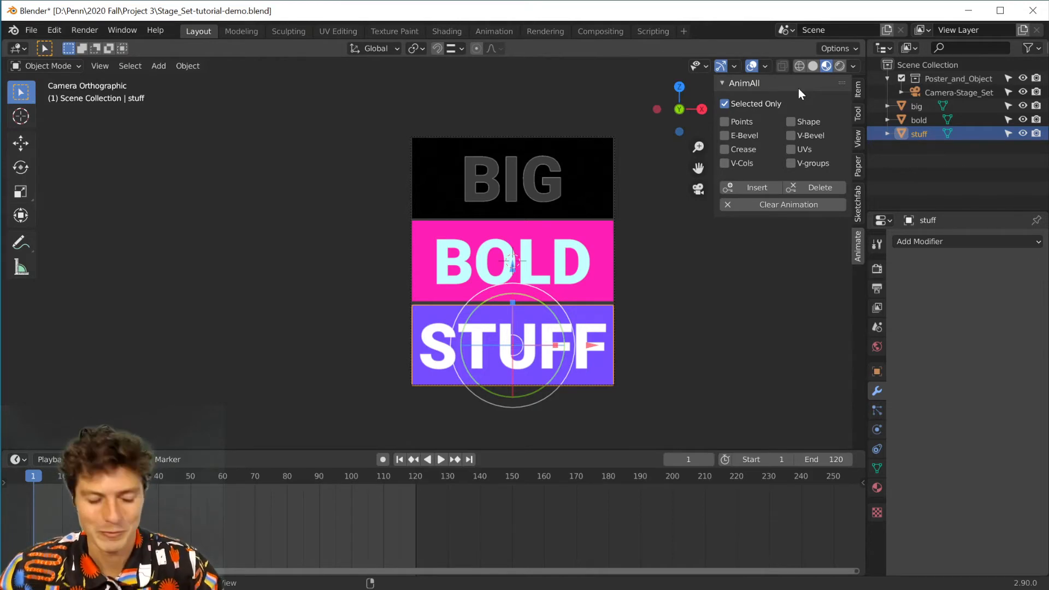
click(579, 176)
click(589, 257)
click(582, 326)
click(580, 188)
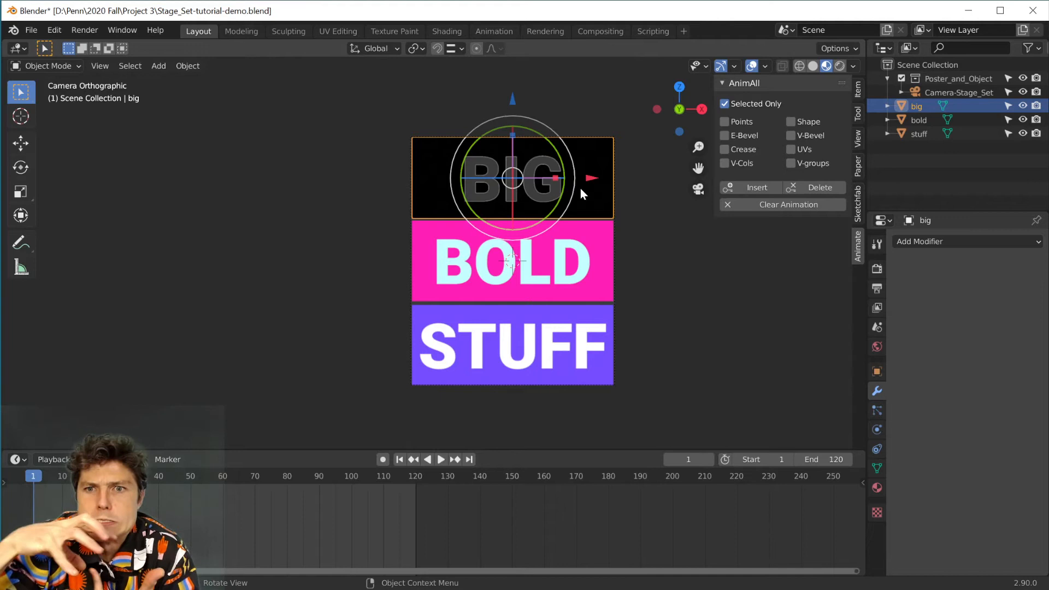
shift+click(596, 265)
shift+click(584, 327)
key(ctrl+z)
key(ctrl+z)
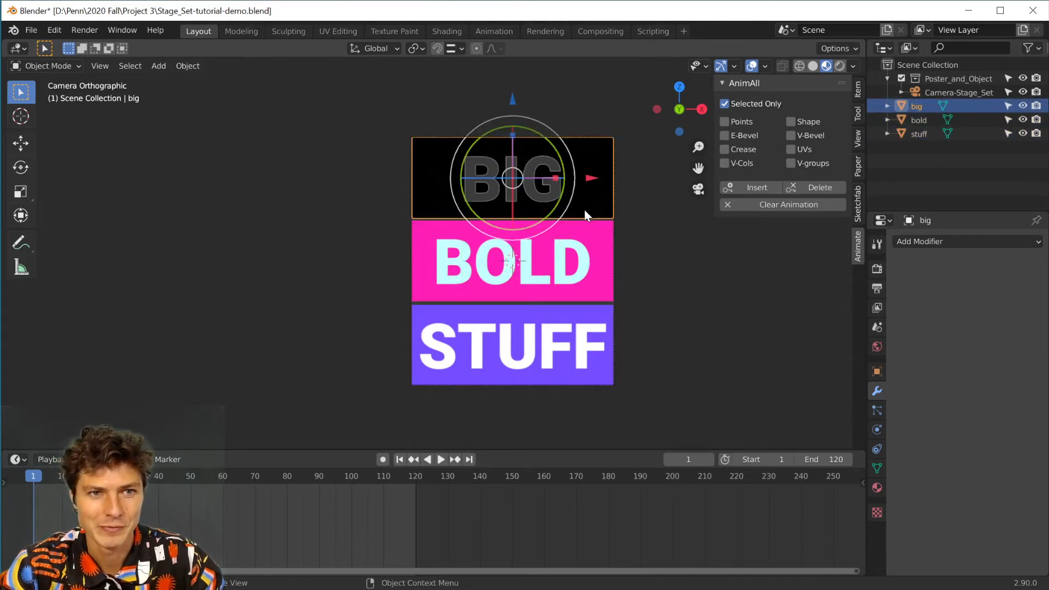
Step: Add the bold and stuff planes to the selection and join all three planes into one object
shift+click(586, 261)
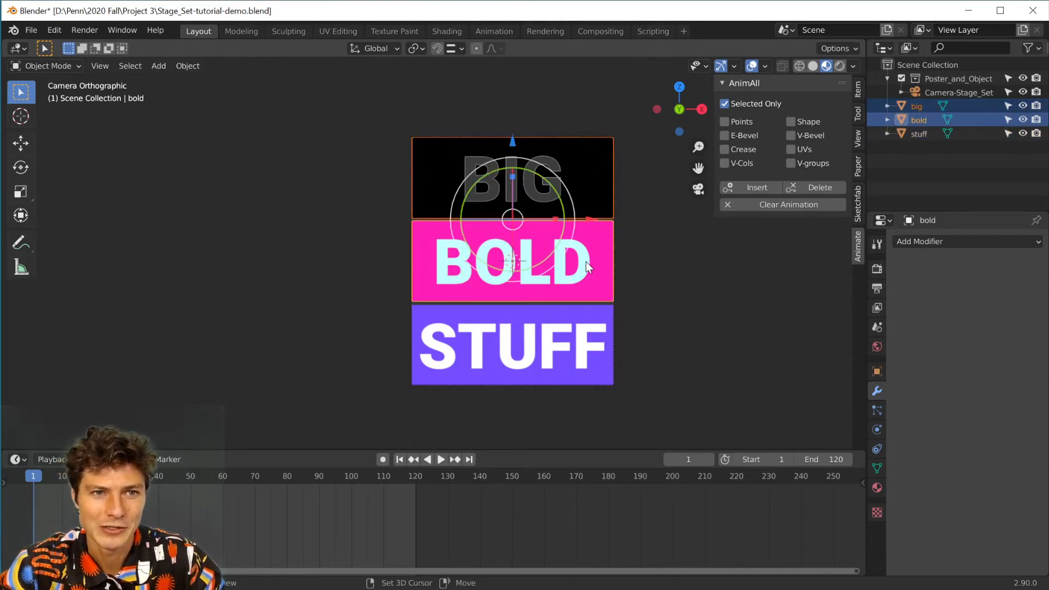
shift+click(589, 327)
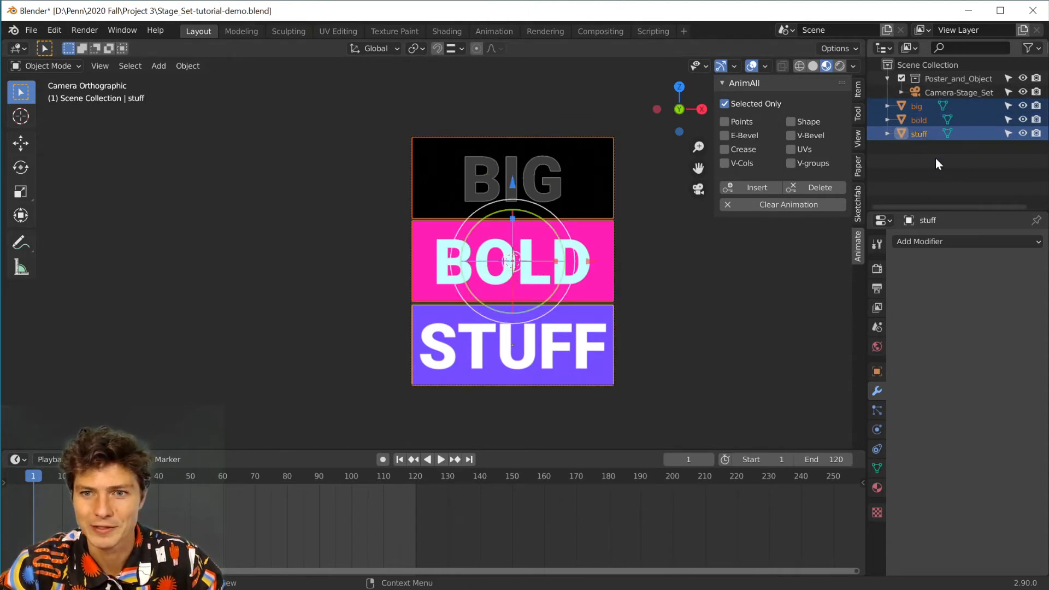
right_click(592, 197)
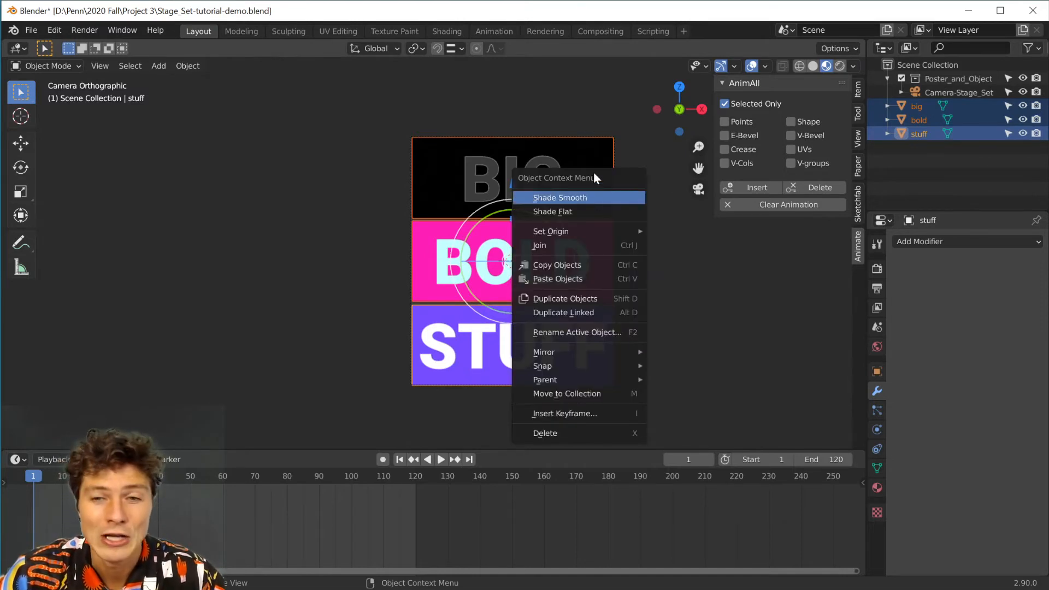
click(604, 247)
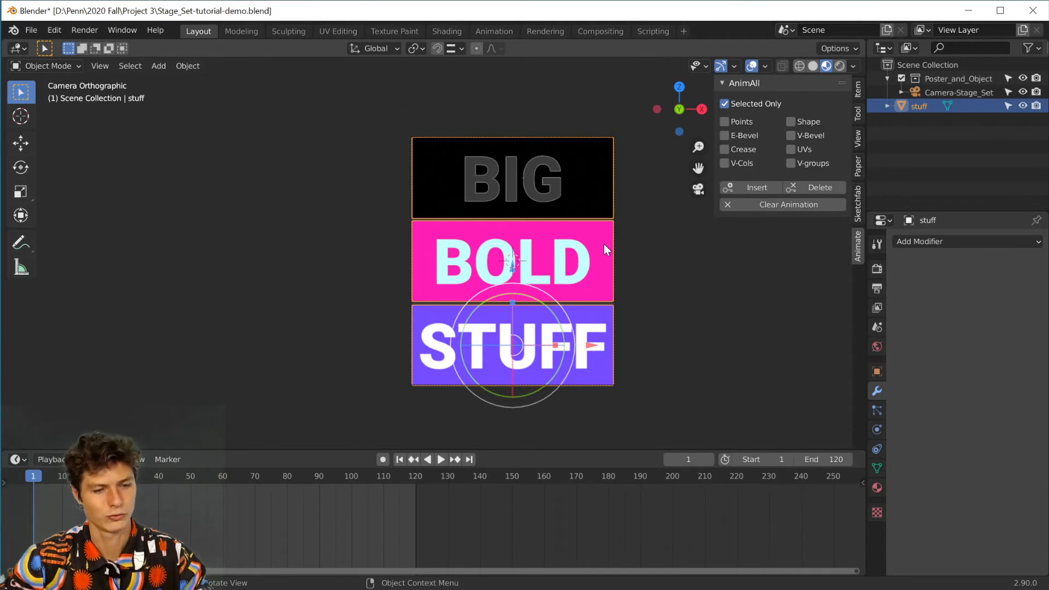
Step: Rename the joined object as all-one-thing
double_click(919, 105)
text(all)
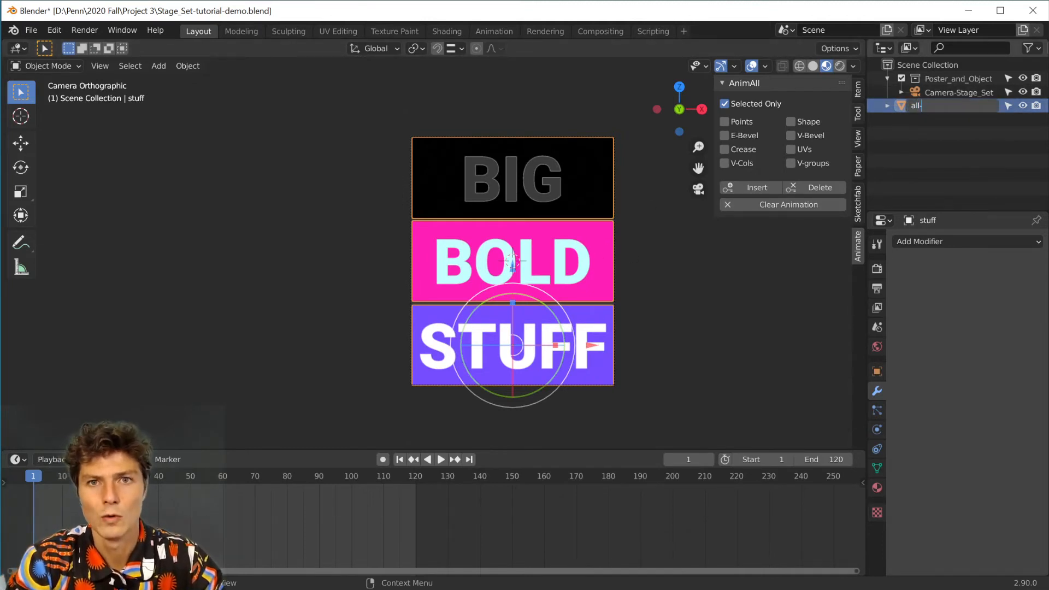
text(-one-thing)
key(Return)
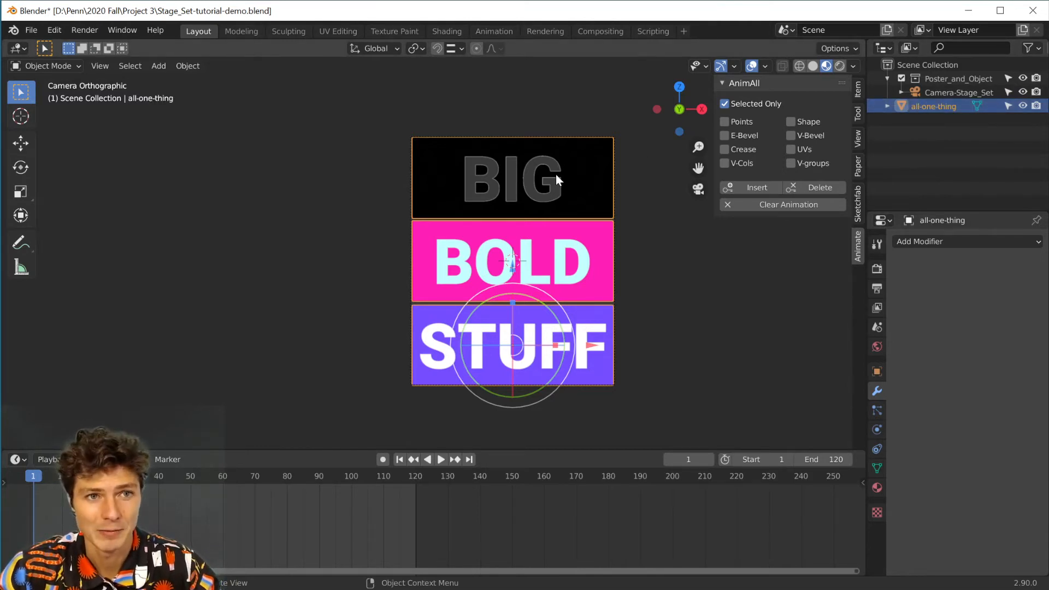
Step: Enter Edit Mode on all-one-thing, leaving all of its faces deselected and proportional editing turned off
key(Tab)
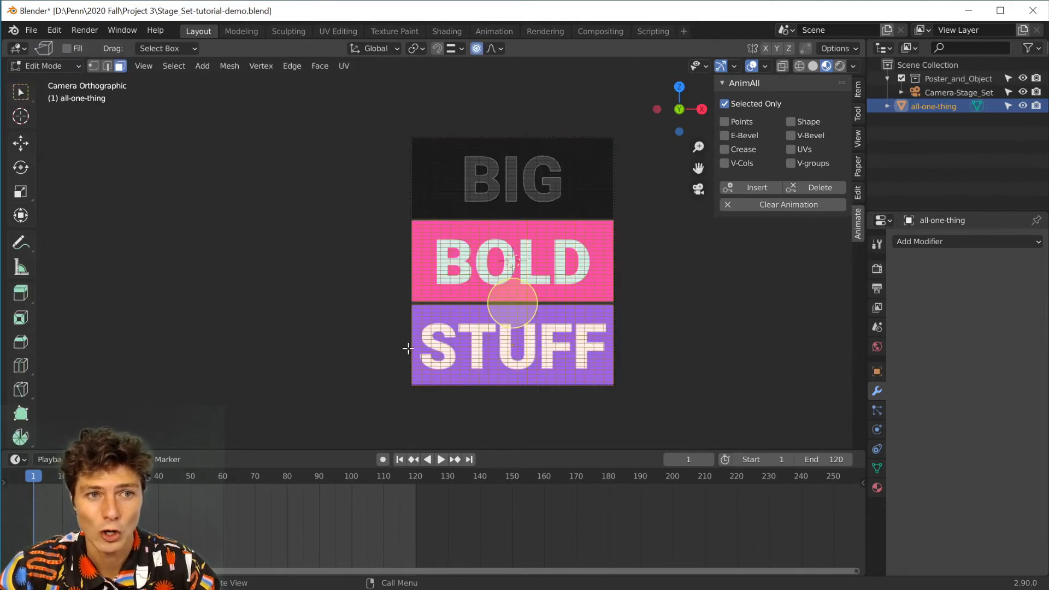
key(q)
key(a)
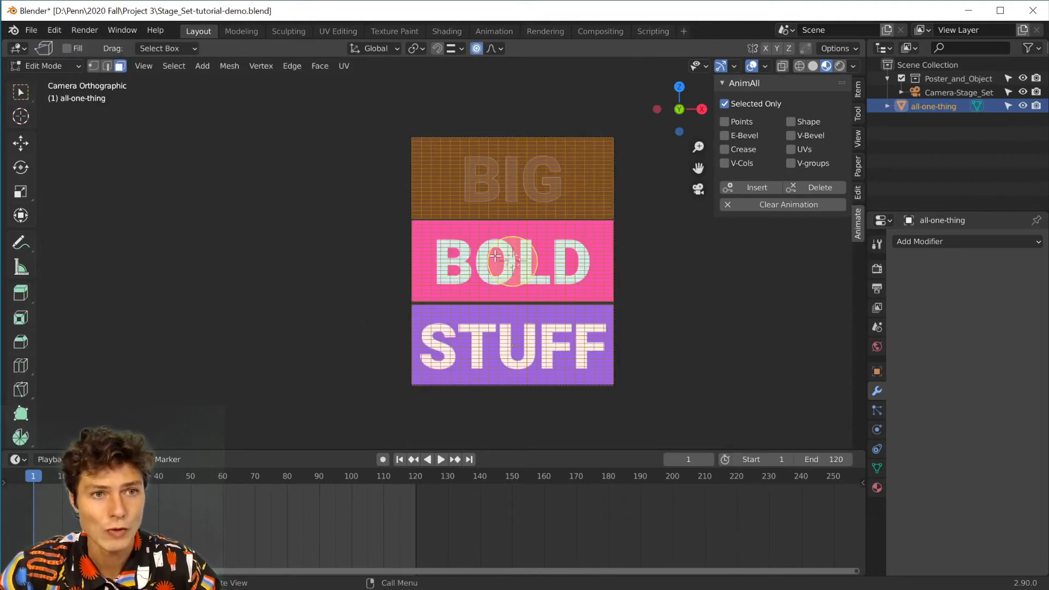
key(alt+a)
key(a)
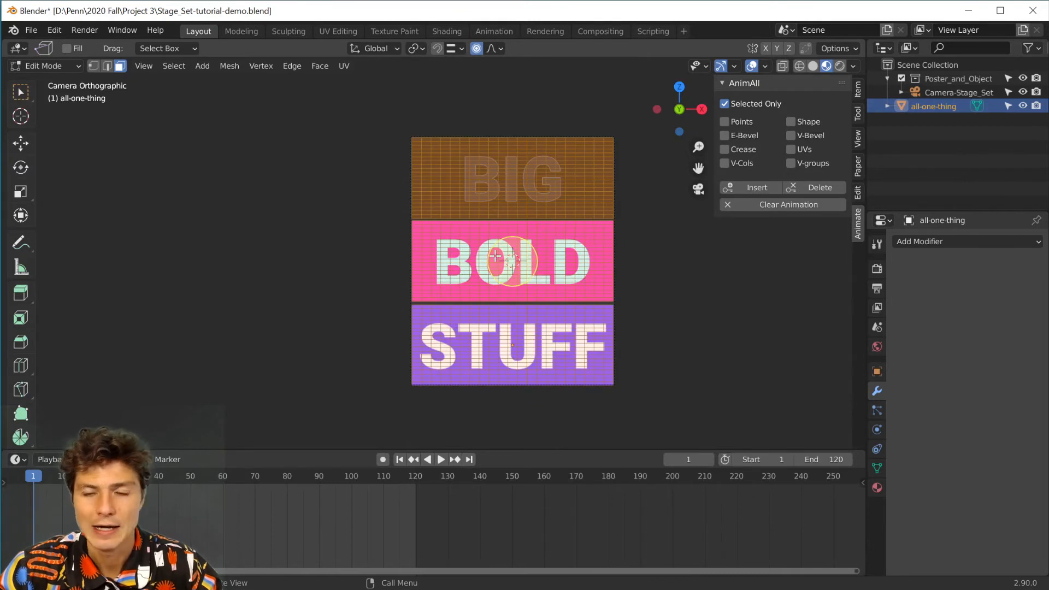
key(alt+a)
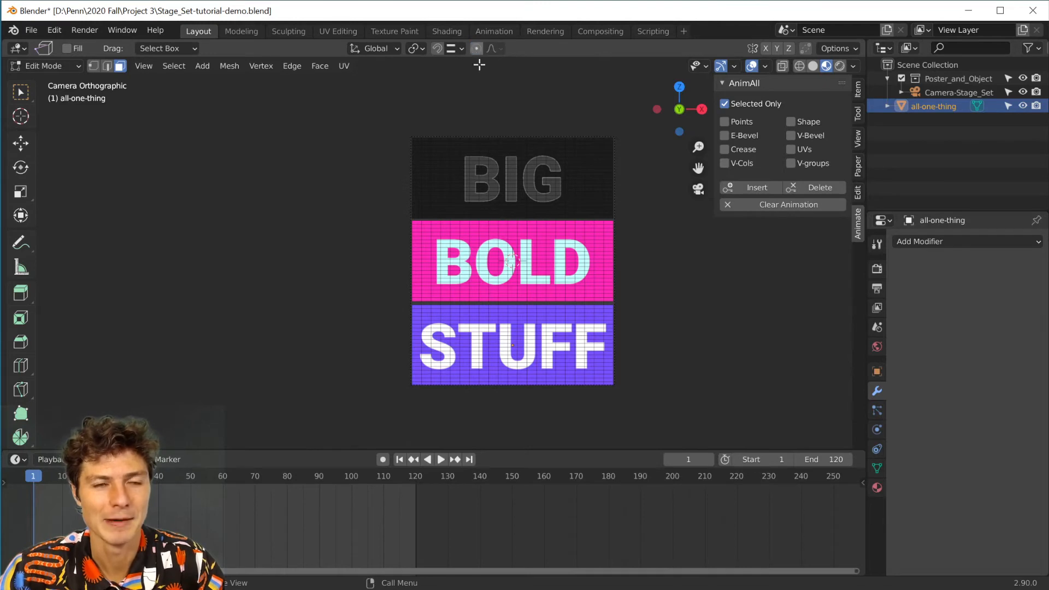
click(477, 48)
Step: Select all faces of all-one-thing and insert an AnimAll keyframe at frame 1 with the Points option enabled
scroll(505, 214, up, 3)
scroll(505, 213, down, 2)
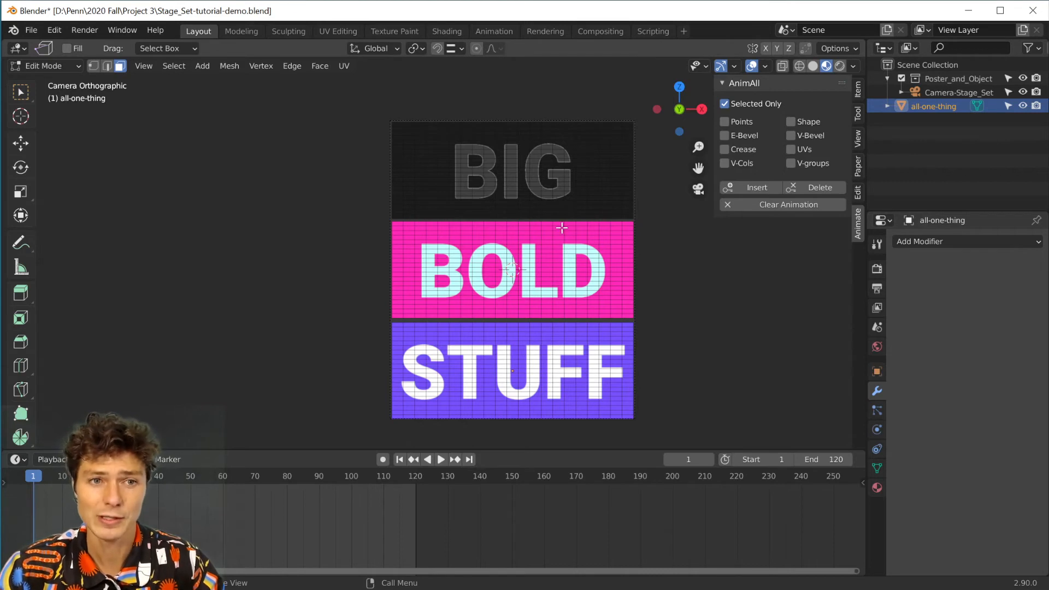
key(a)
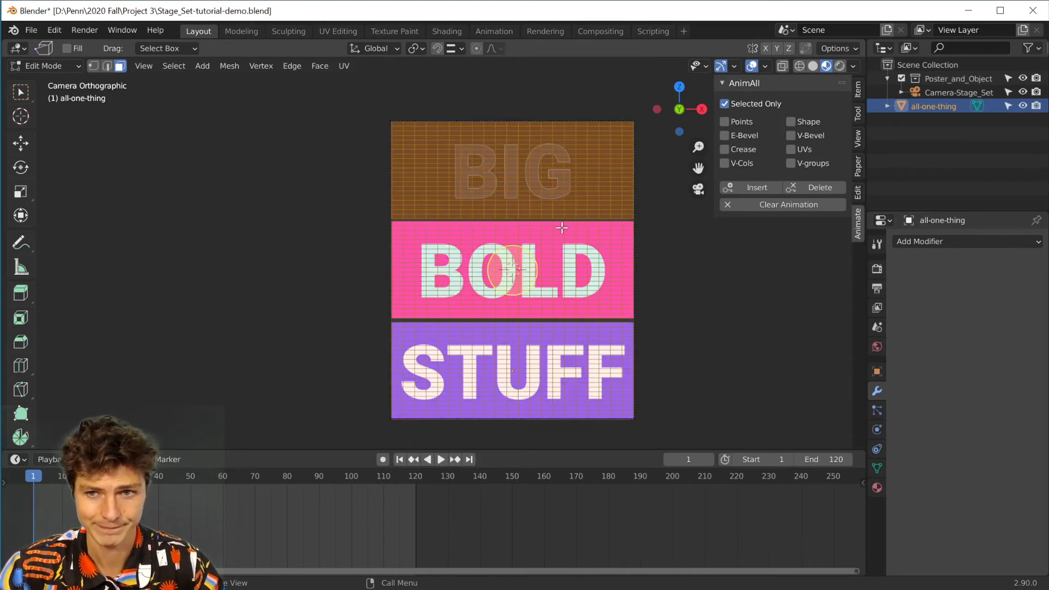
click(725, 121)
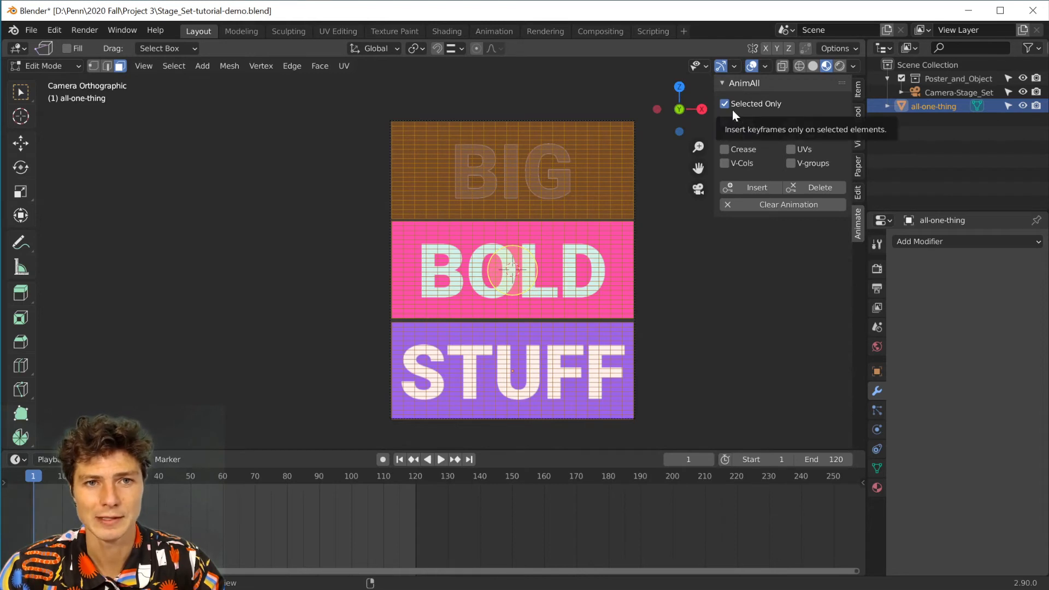
click(724, 121)
click(746, 188)
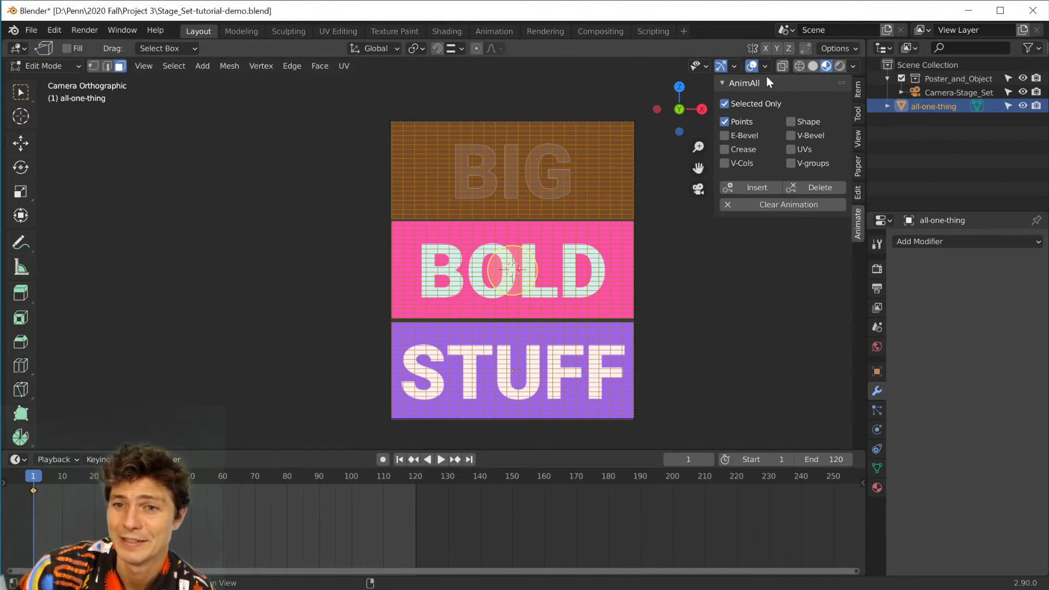
Step: Go to frame 60 and deselect all faces of all-one-thing
click(688, 459)
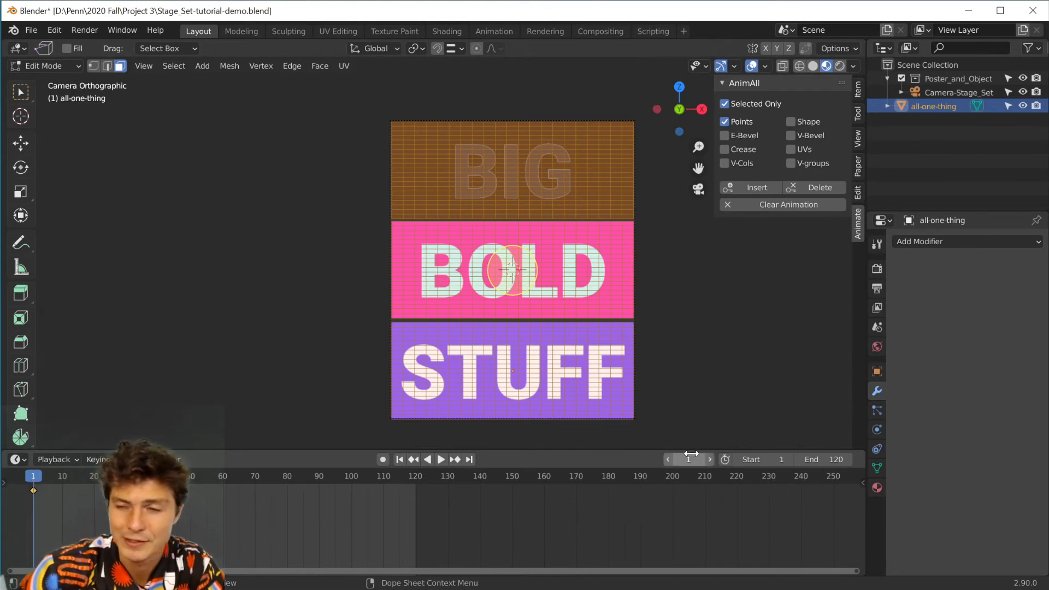
text(60)
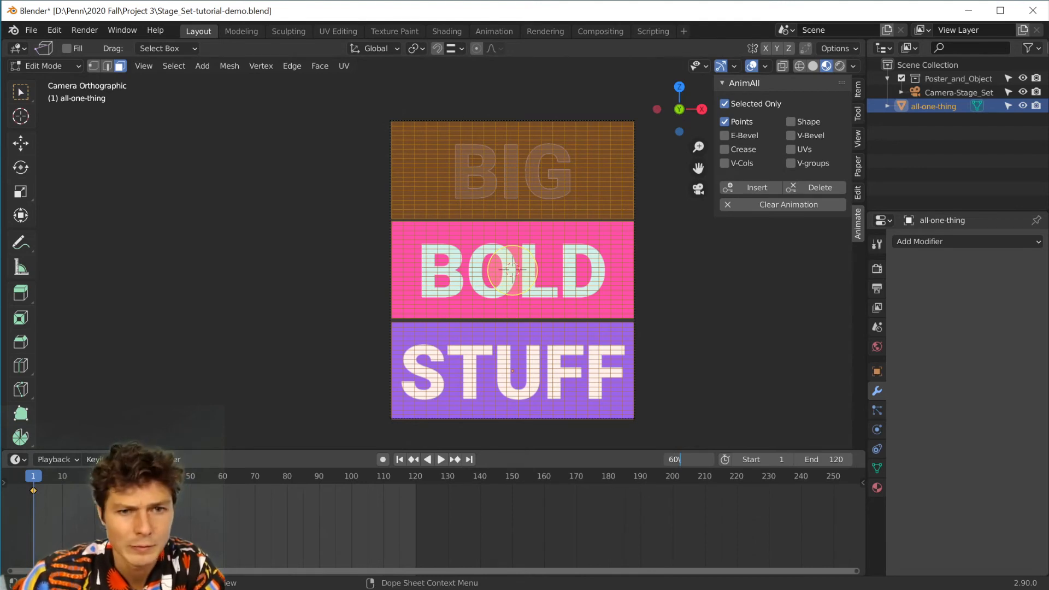
key(Return)
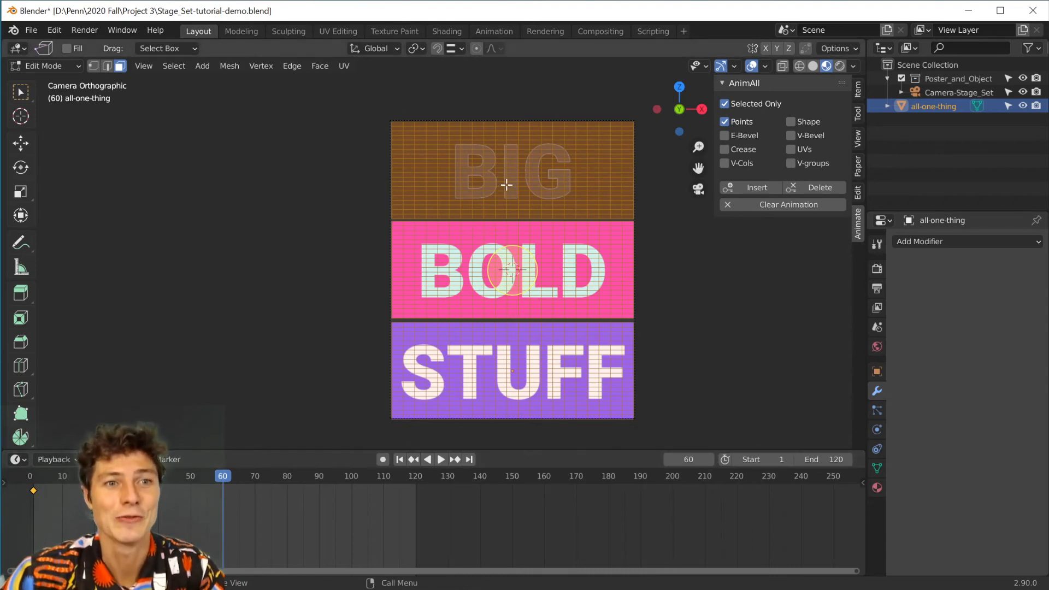
scroll(498, 275, up, 1)
scroll(542, 253, up, 6)
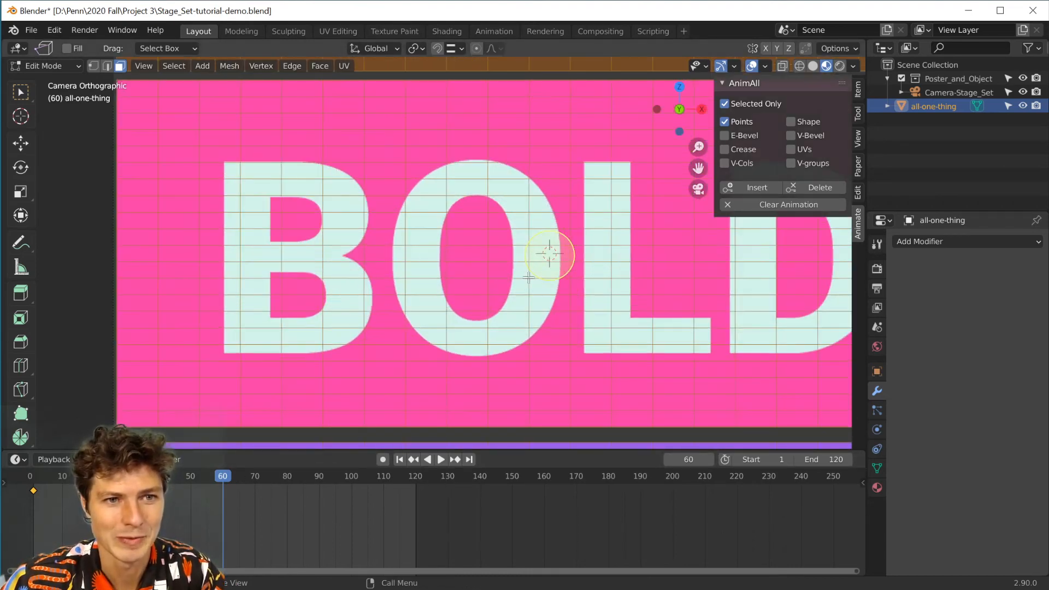
key(alt+a)
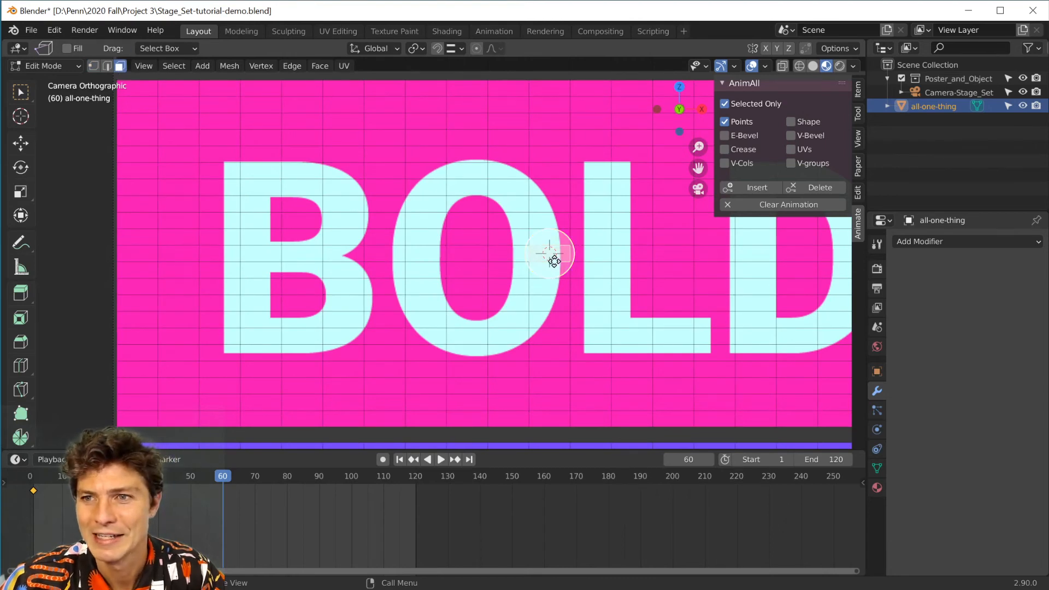
Step: Turn on proportional editing with the Smooth falloff for all-one-thing
scroll(552, 255, down, 7)
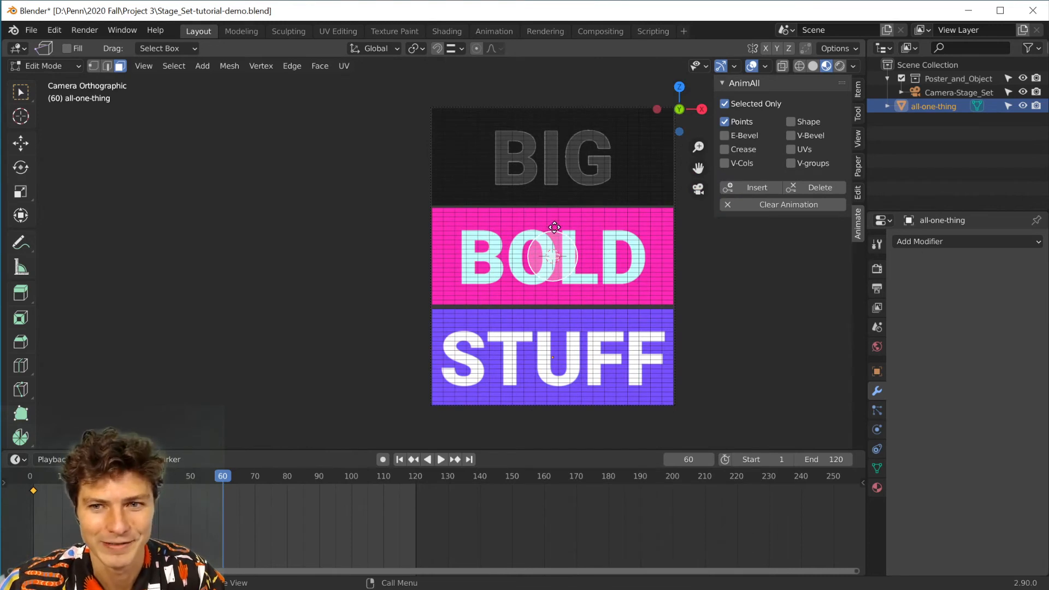
click(475, 49)
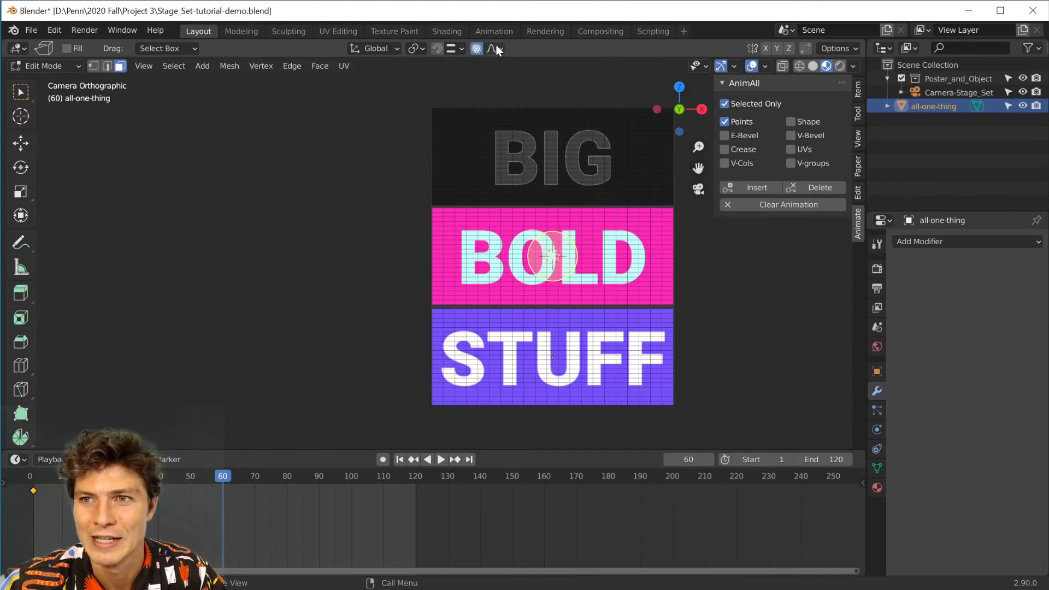
click(494, 48)
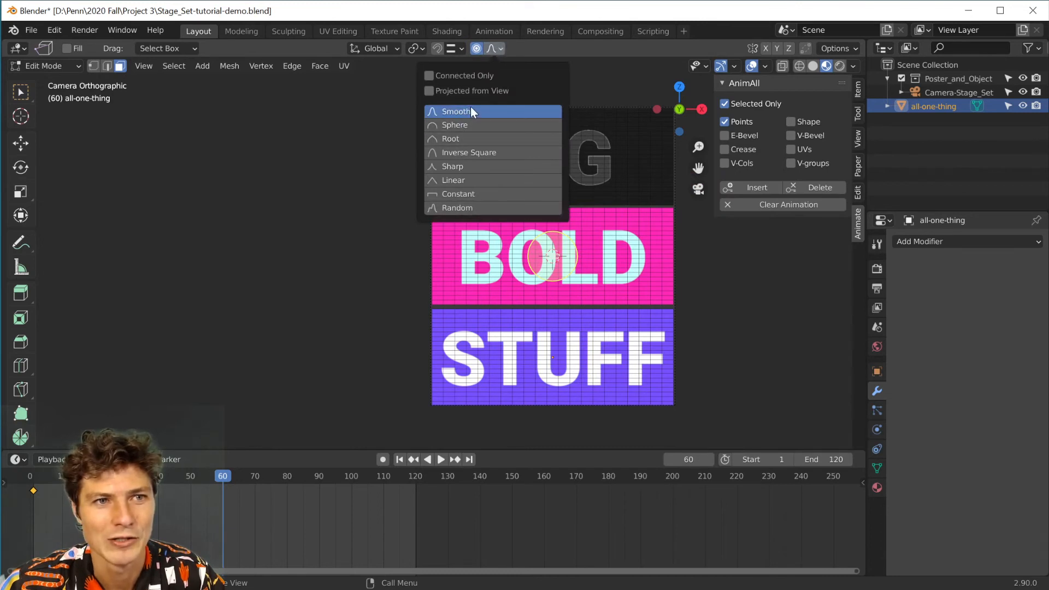
Step: Start moving the selected face at the centre of BOLD and enlarge the proportional size to about 0.47
key(g)
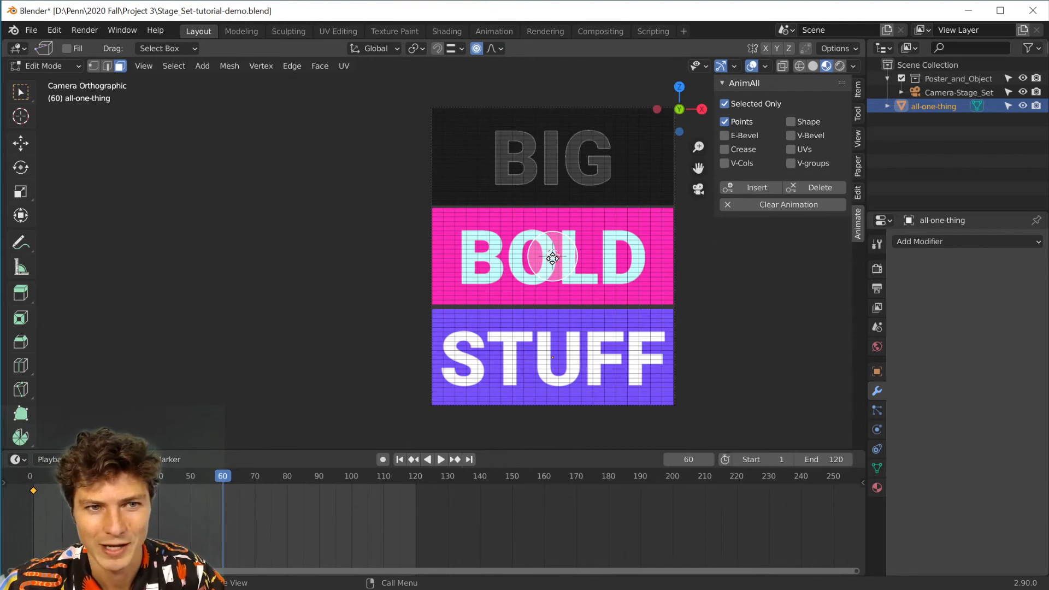
key(g)
scroll(540, 255, down, 3)
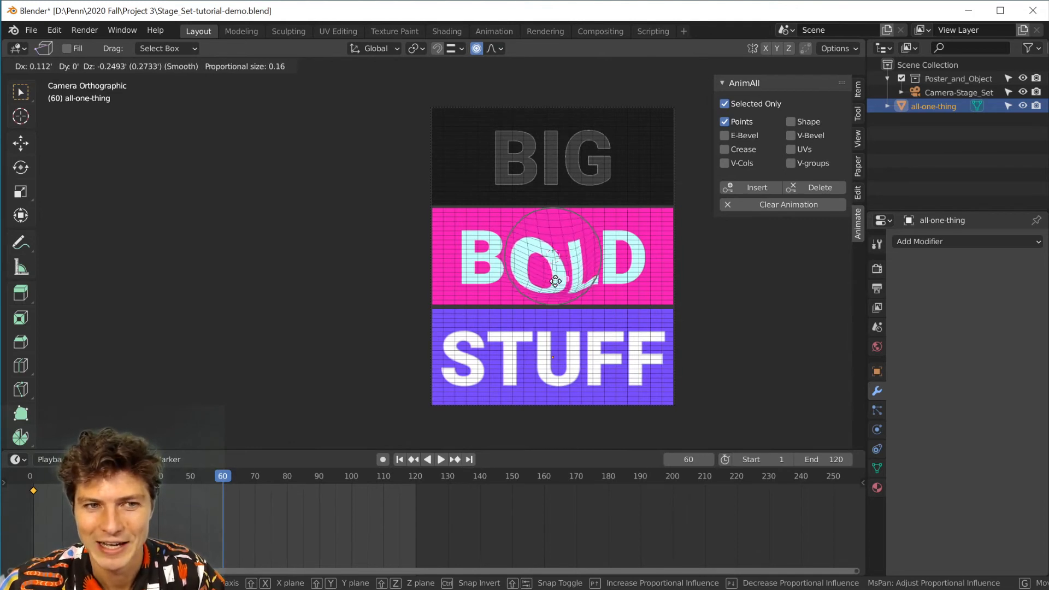
scroll(556, 267, down, 6)
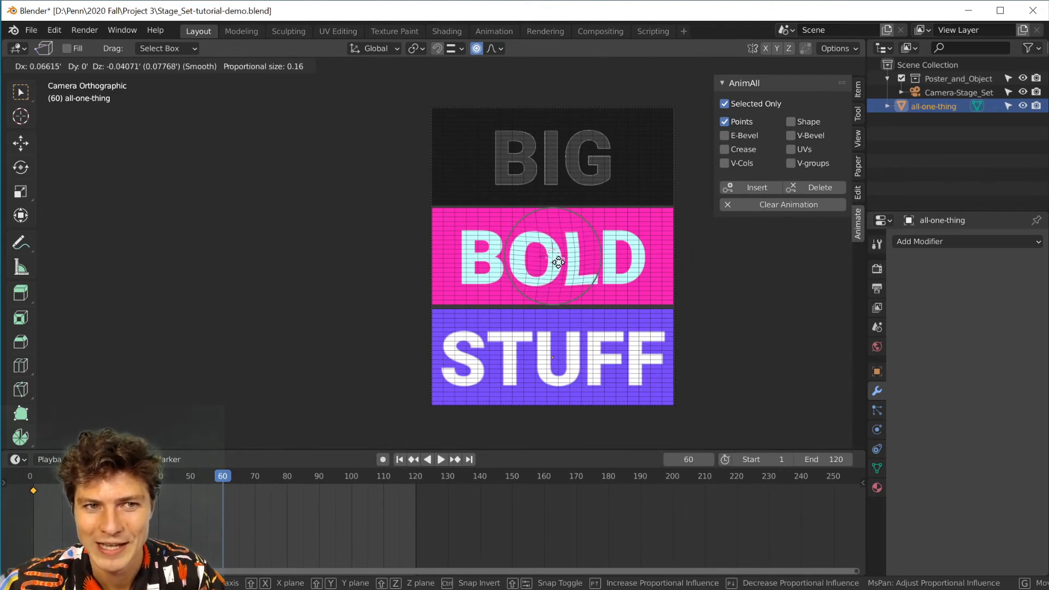
scroll(557, 262, down, 4)
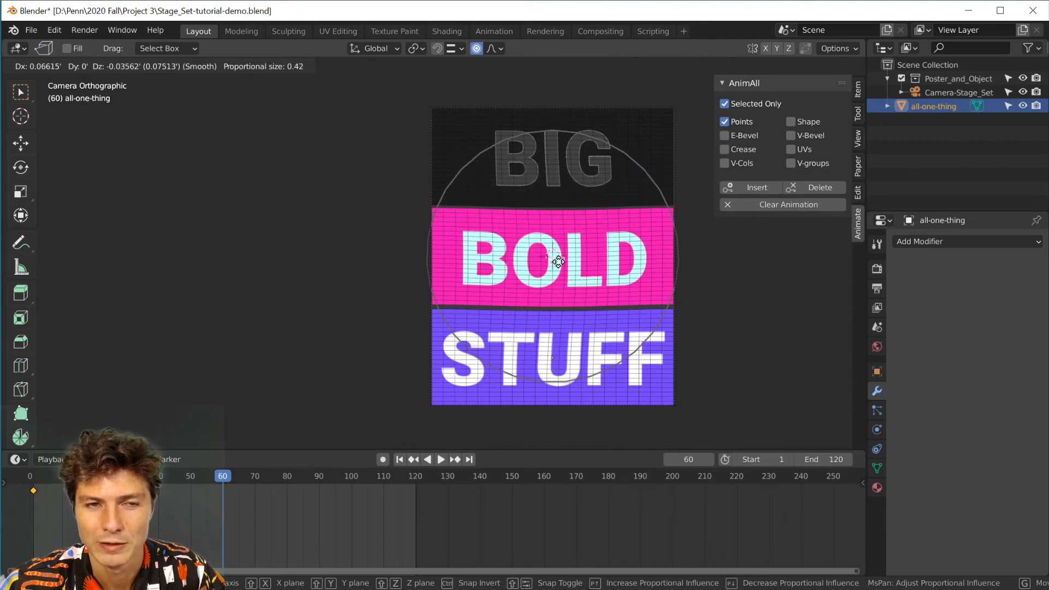
scroll(557, 254, up, 6)
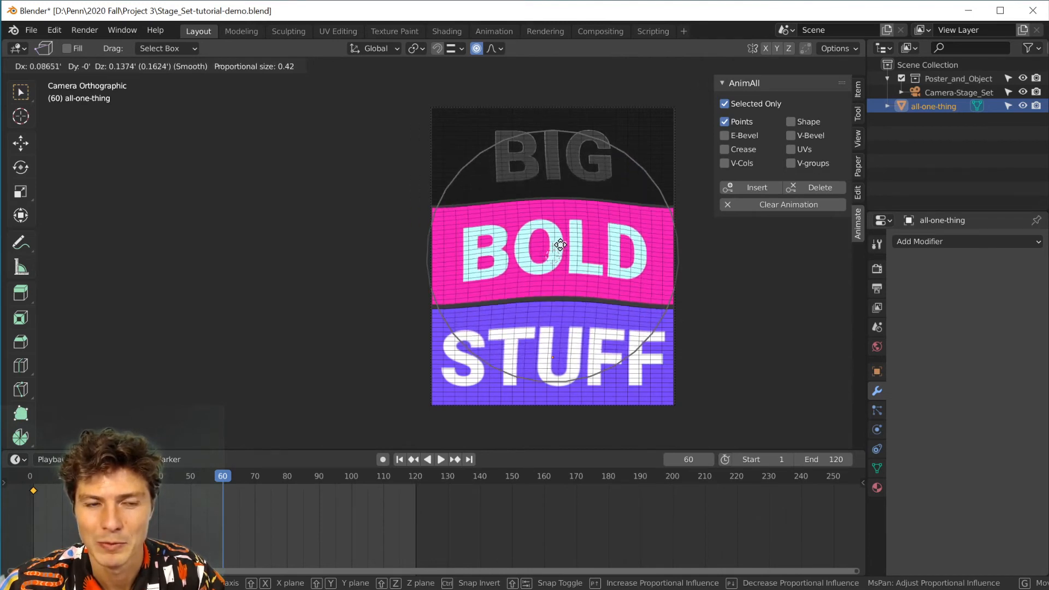
scroll(554, 256, down, 7)
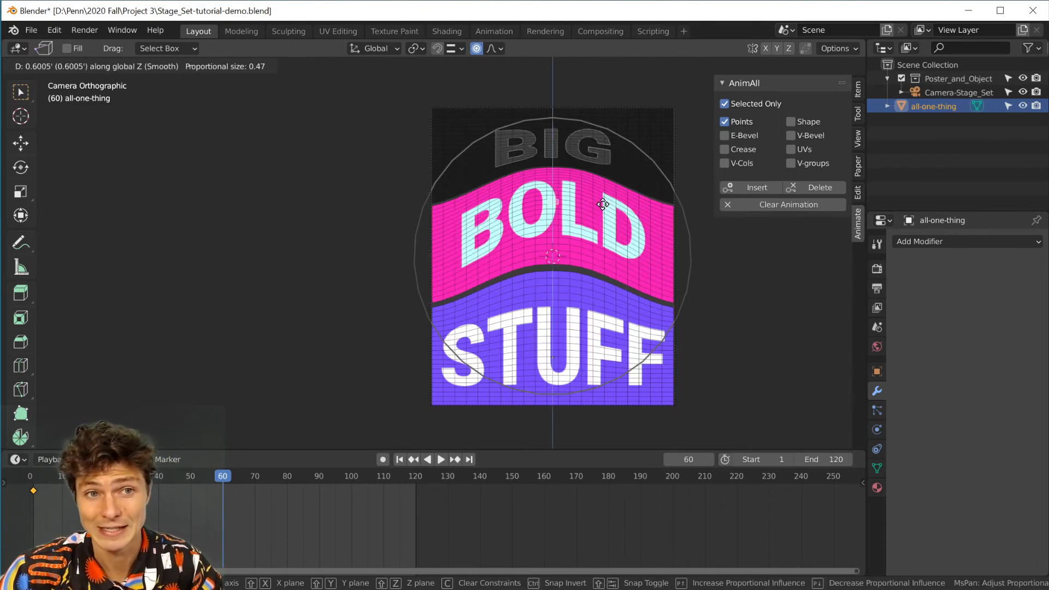
Step: Try constraining the face's move to the Z, X and Y axes in turn
key(z)
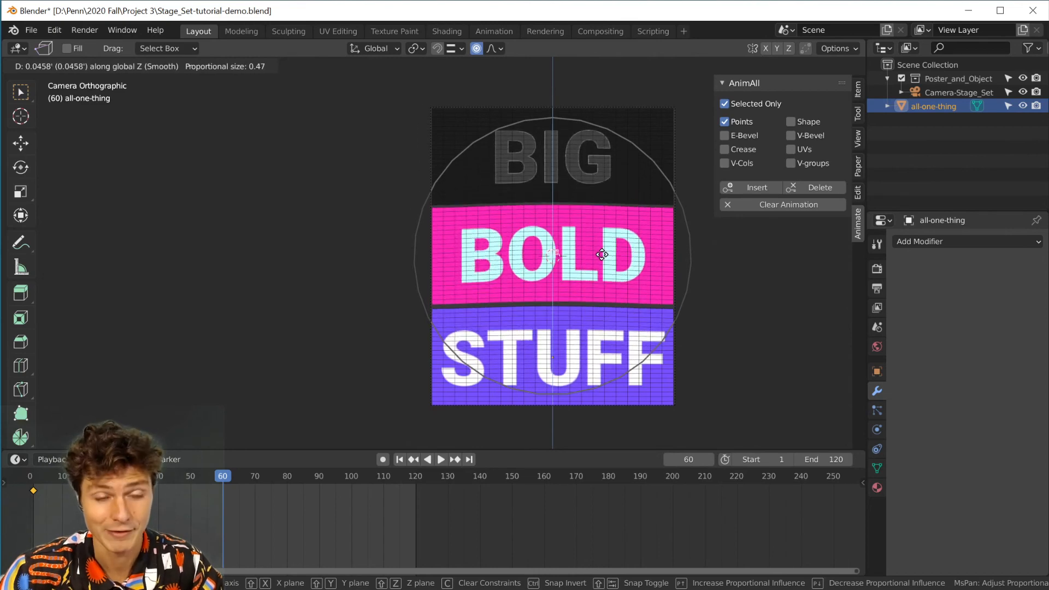
key(x)
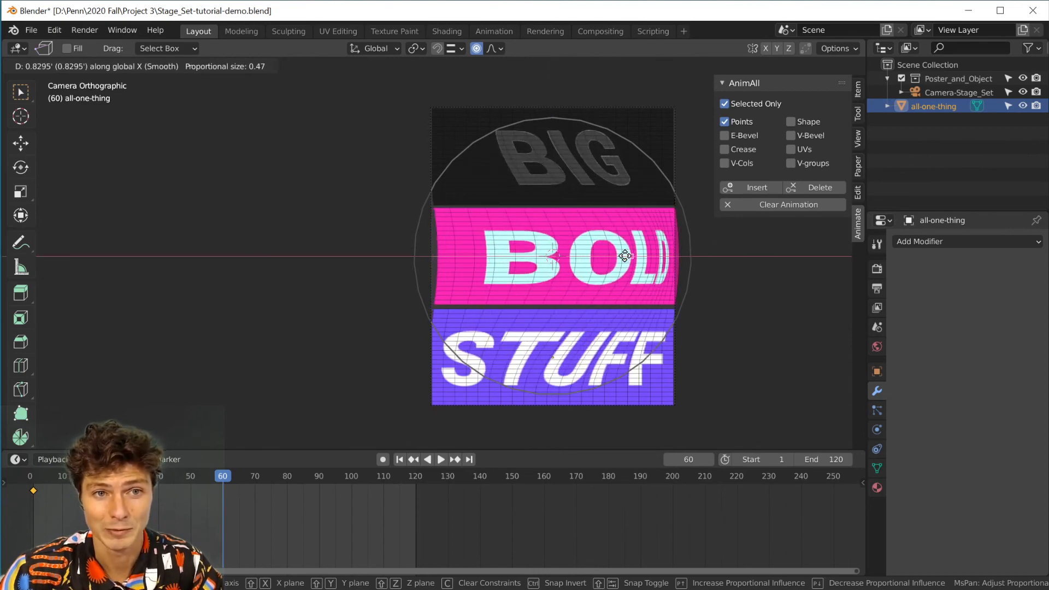
key(y)
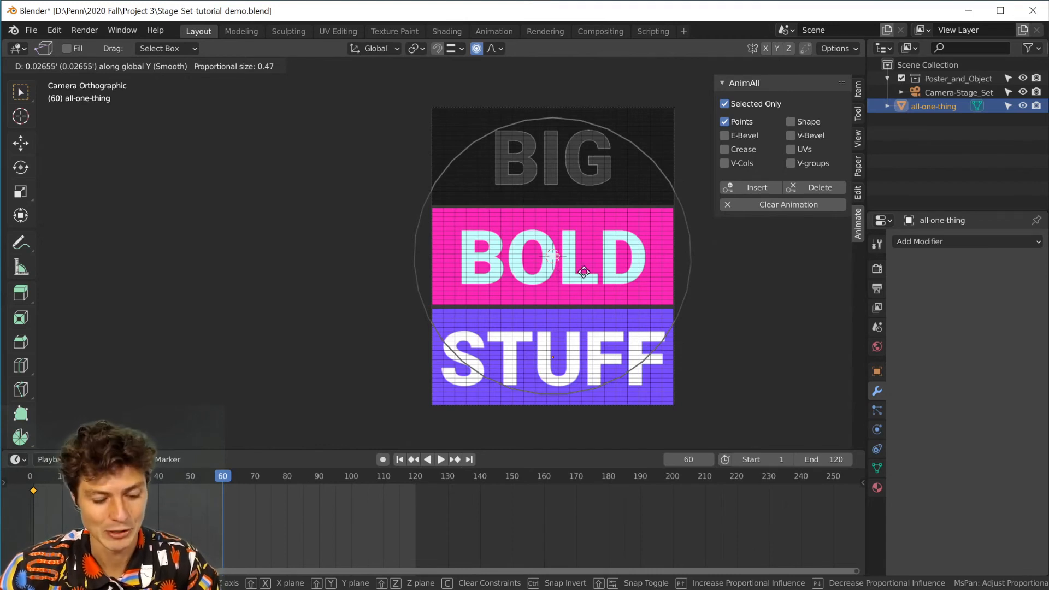
key(z)
key(z)
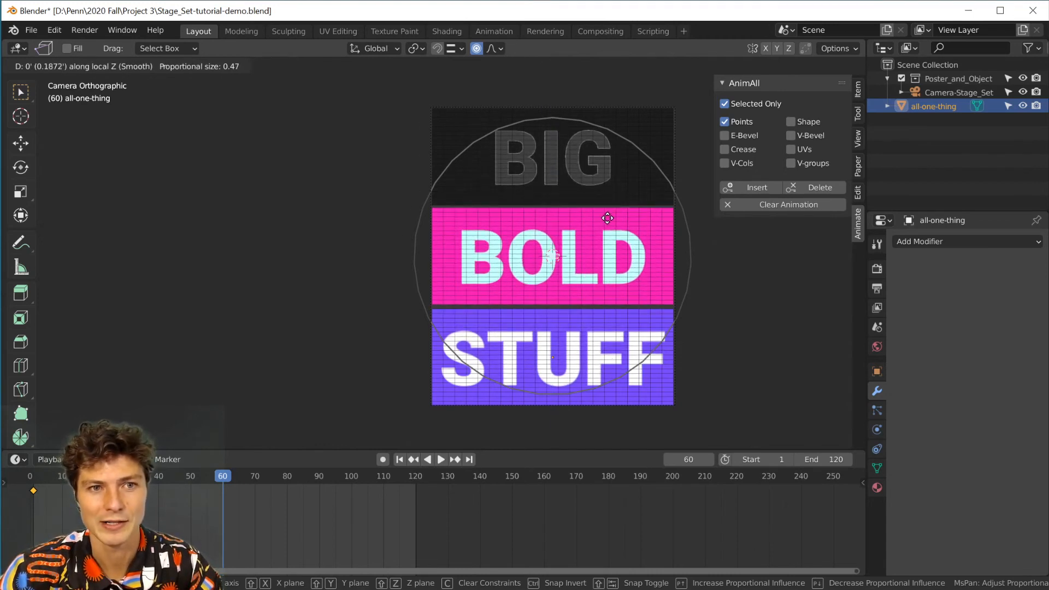
click(493, 178)
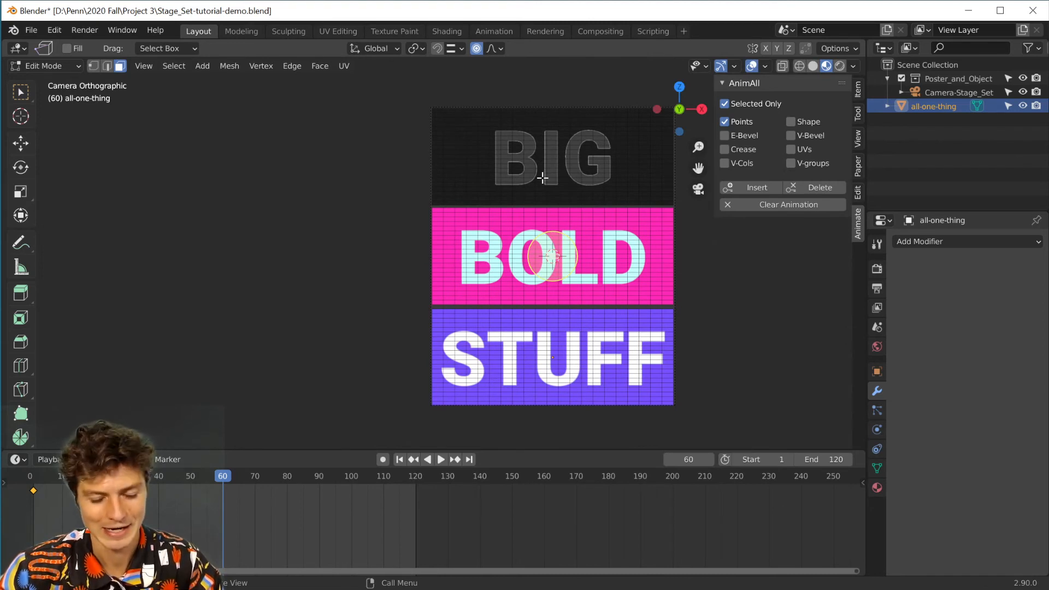
Step: Move the selected BOLD face about 0.70' in X and 0.70' in Z, and insert a Points keyframe for all faces at frame 60
key(g)
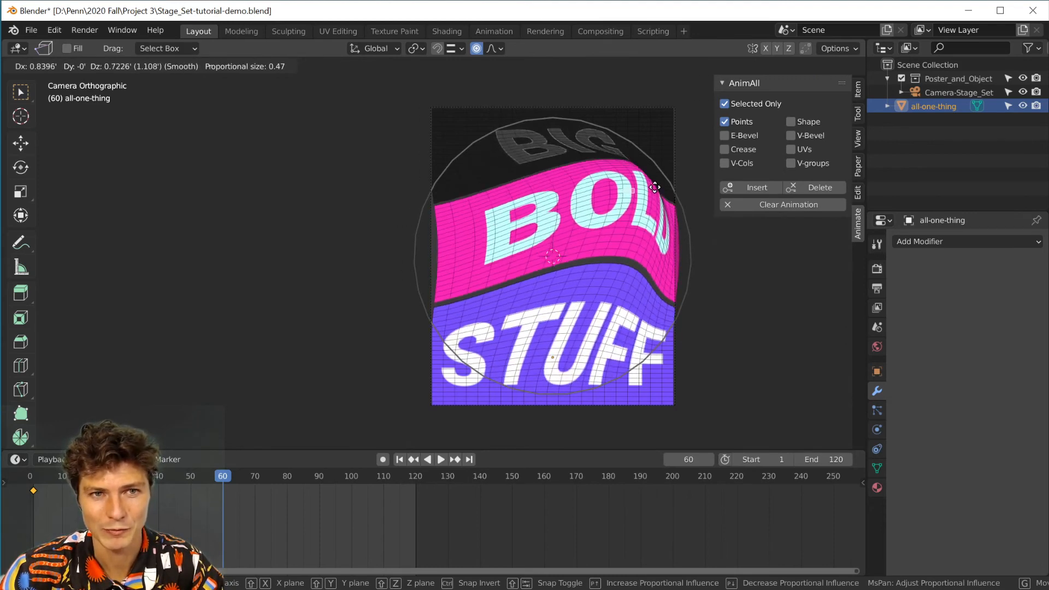
click(642, 189)
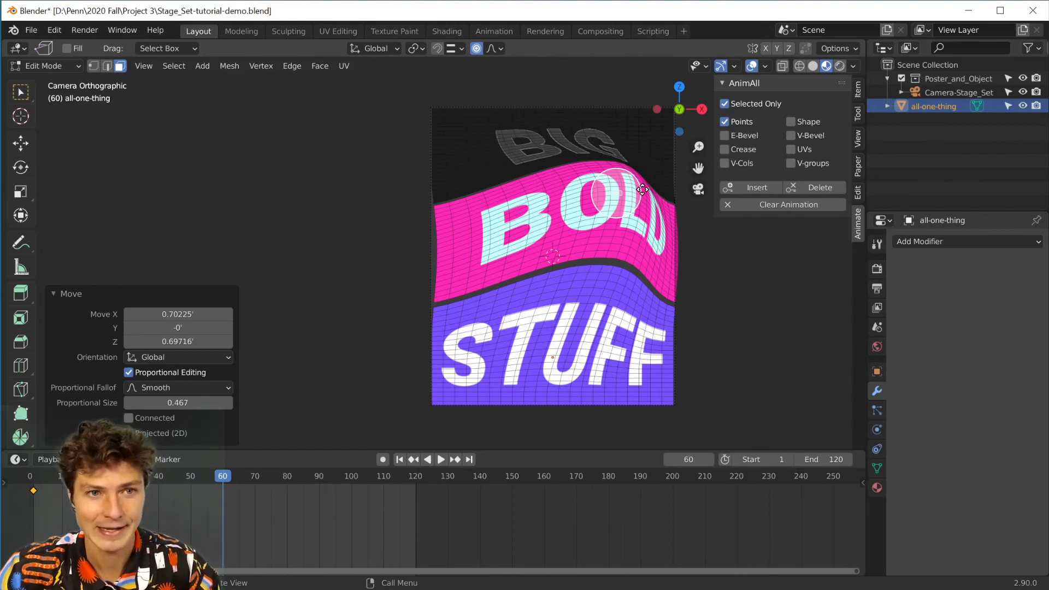
key(a)
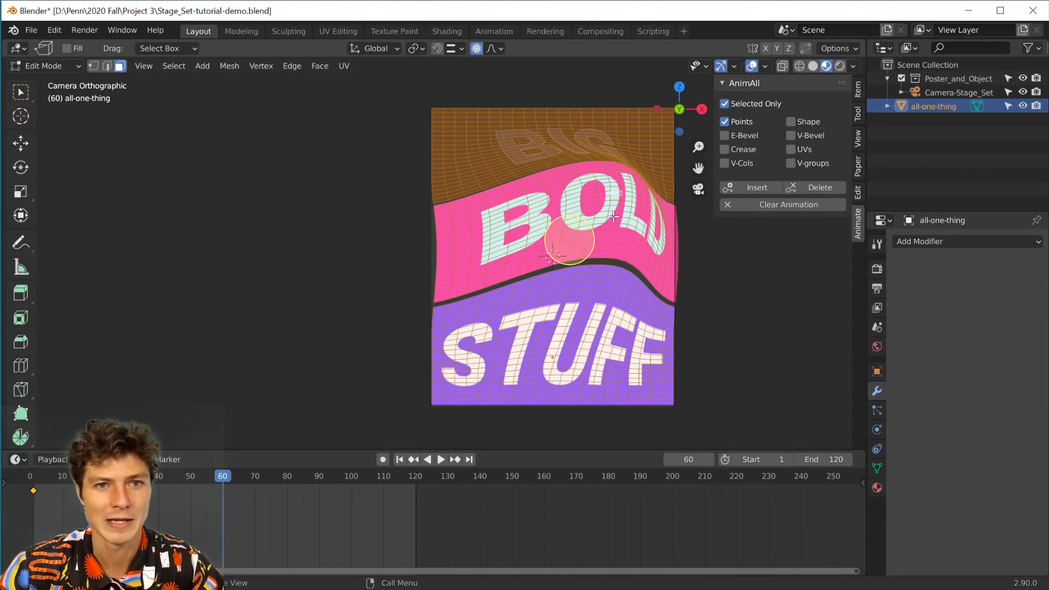
click(759, 190)
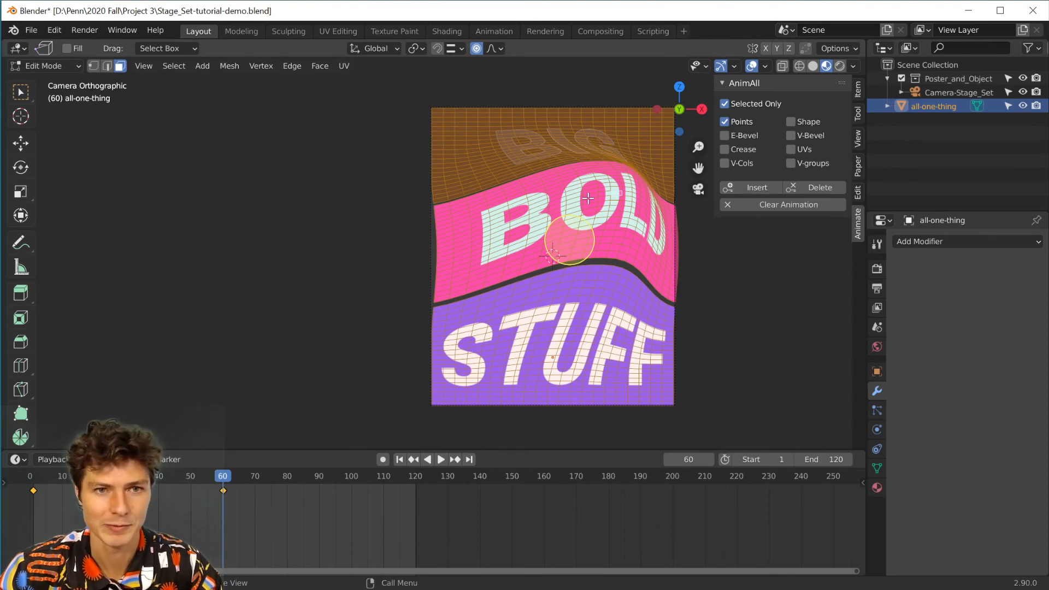
Step: Play the animation from frame 1 in Object Mode, stop it and return to frame 1
key(Tab)
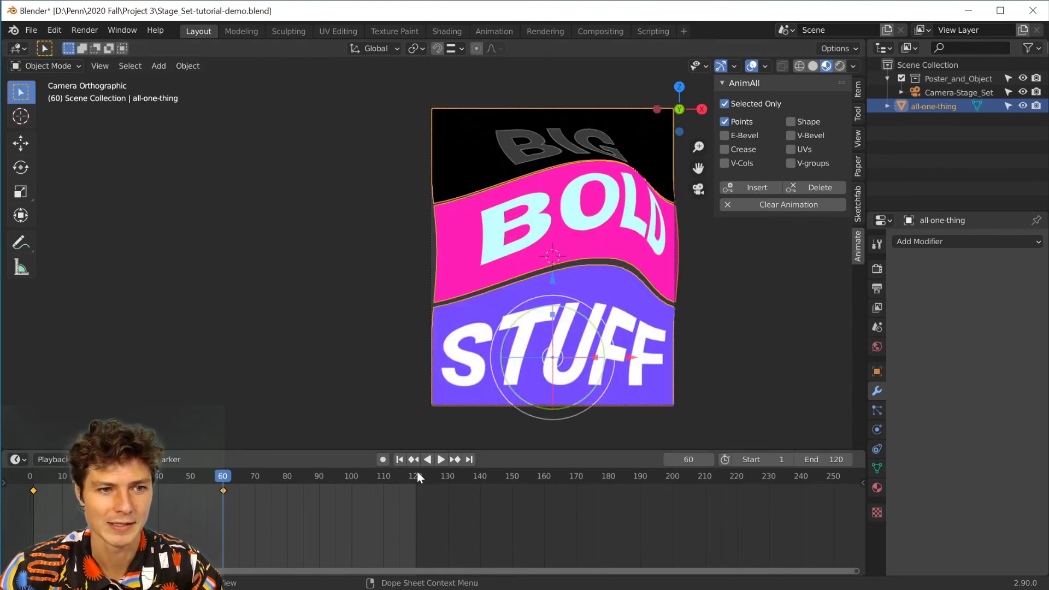
click(399, 459)
click(441, 460)
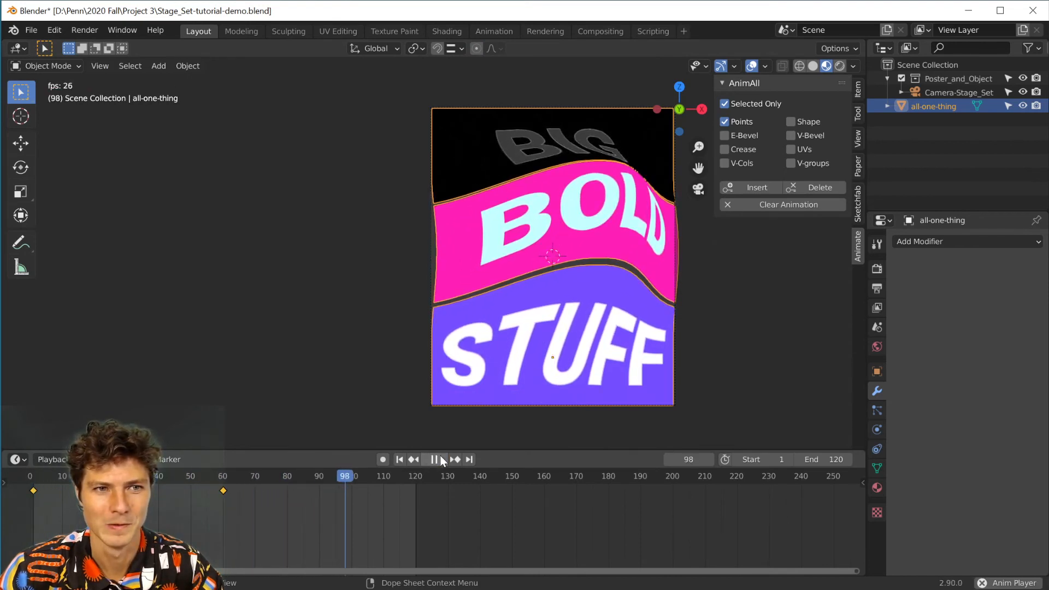
click(434, 459)
click(399, 459)
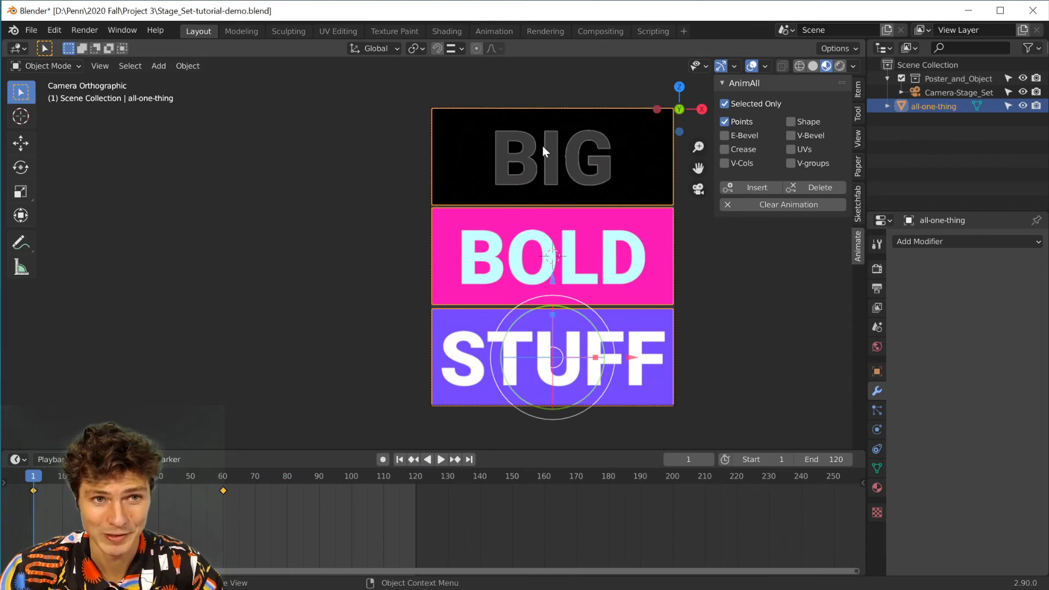
Step: In Edit Mode, duplicate the frame 1 keyframe of all-one-thing to frame 120
key(Tab)
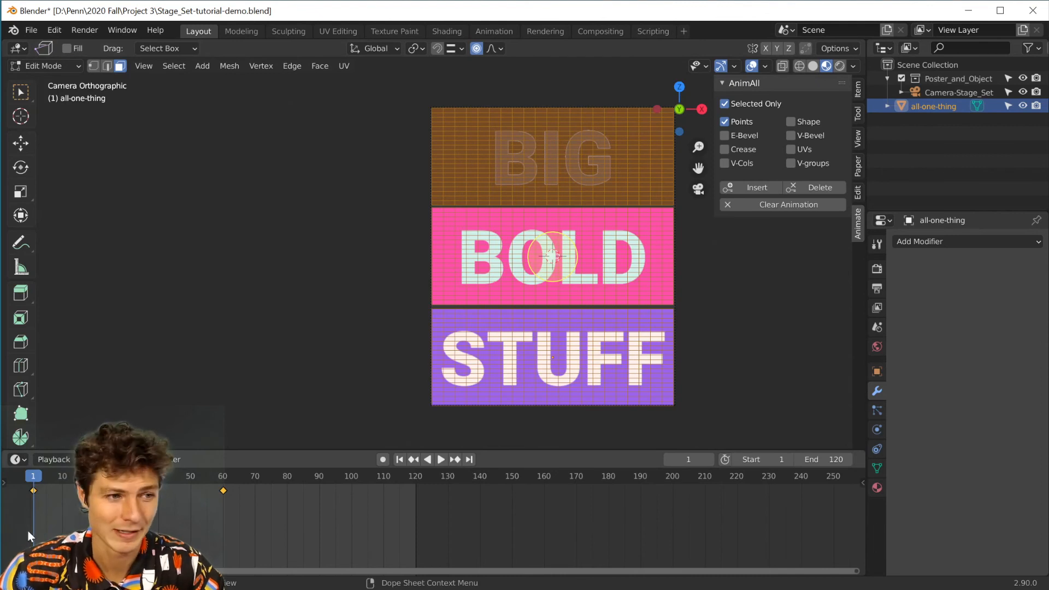
click(33, 490)
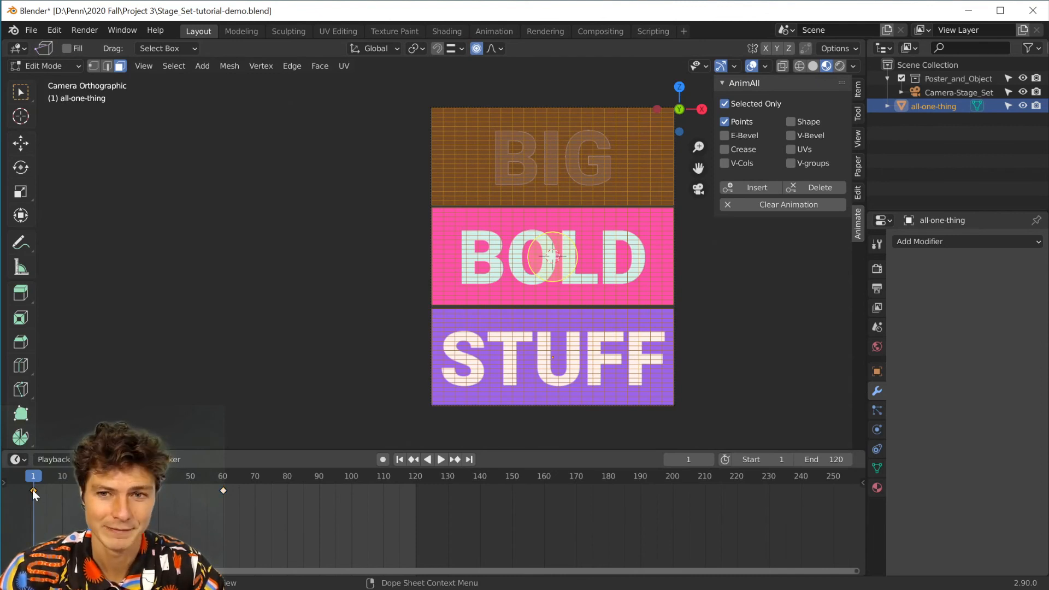
key(shift+d)
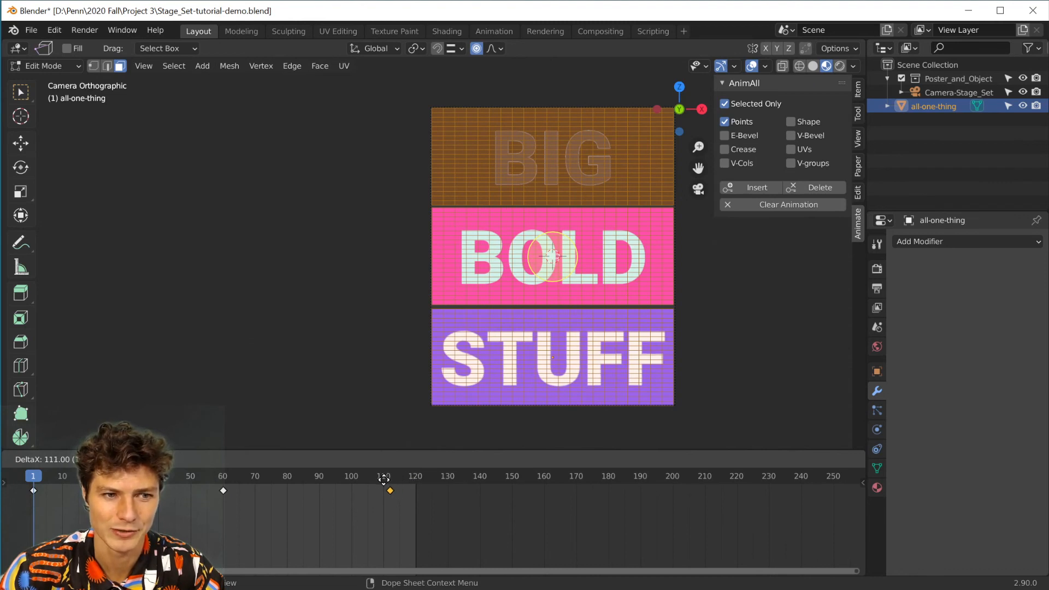
click(415, 475)
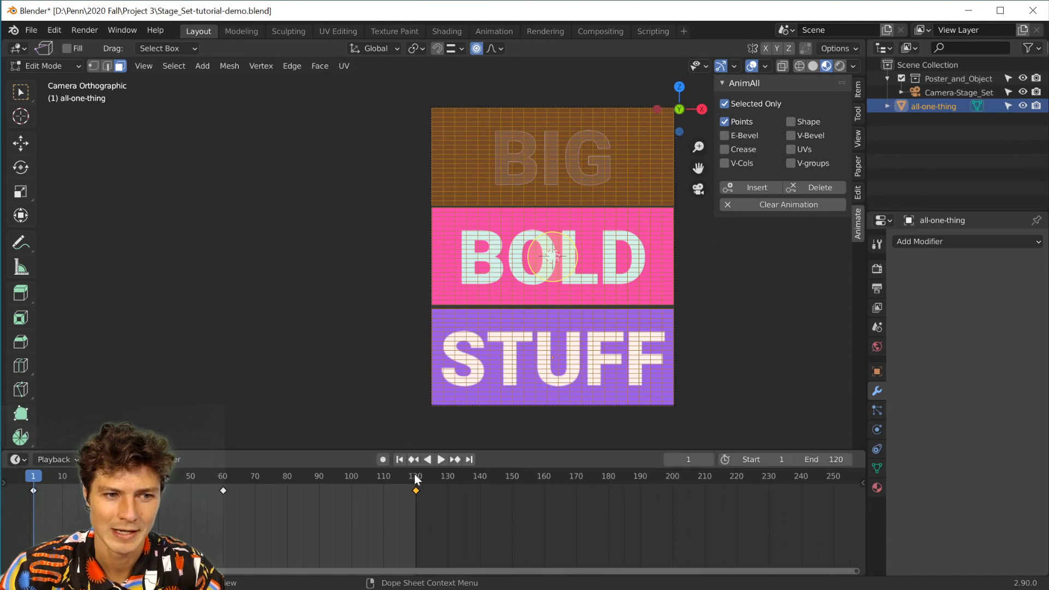
Step: Return to Object Mode and play back the looping mesh animation, stopping partway through
key(Tab)
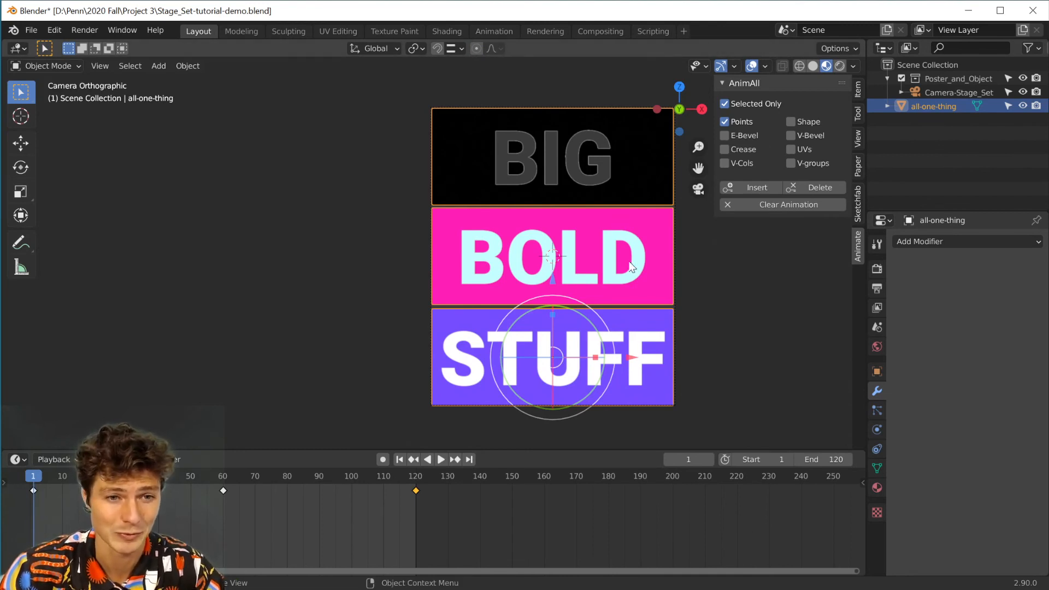
click(443, 460)
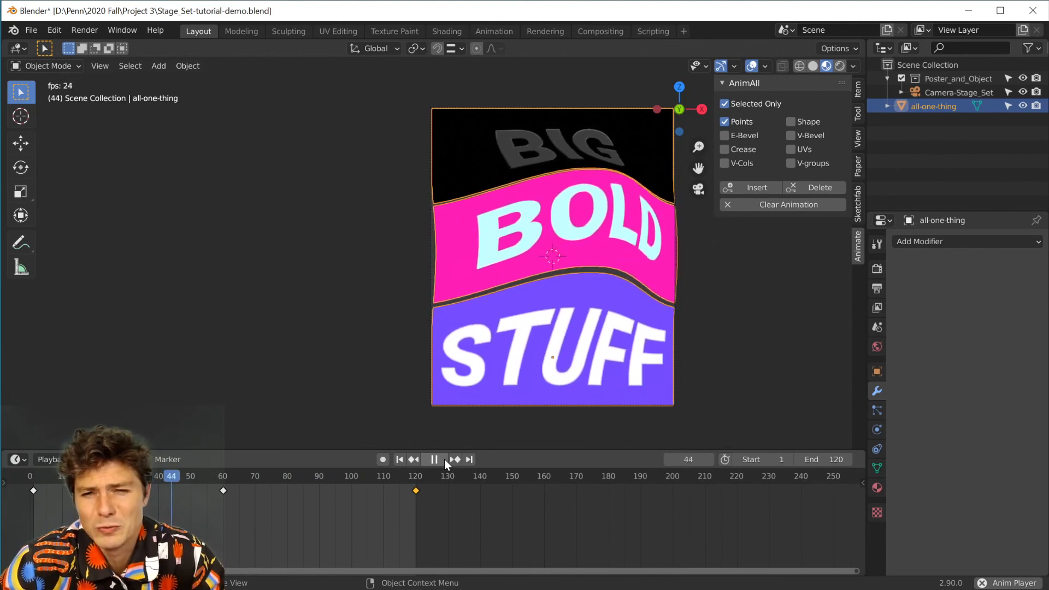
click(444, 459)
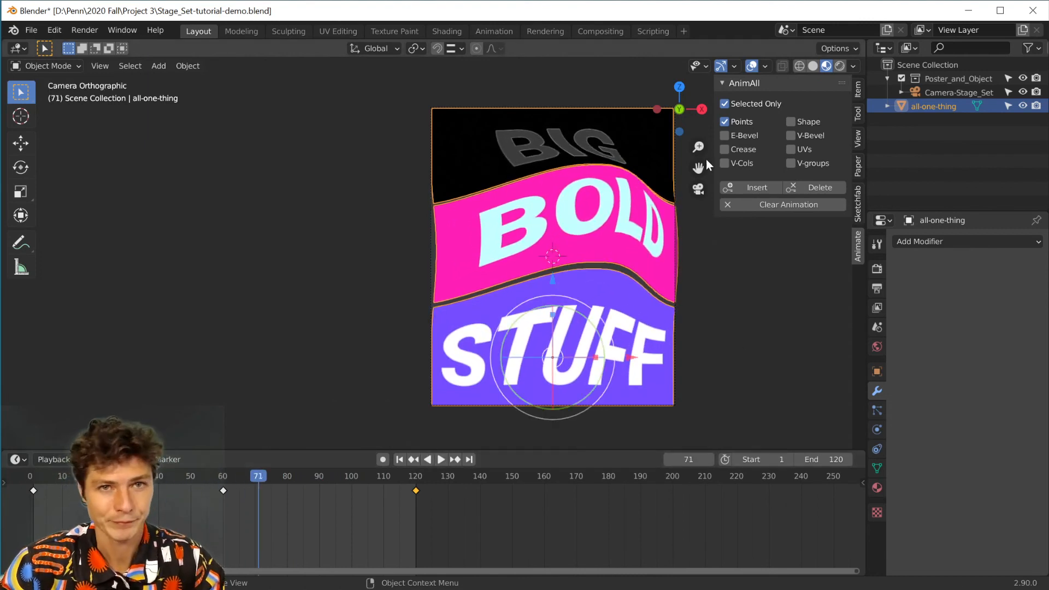
Step: Show the viewport in rendered shading, remove the chinese_garden image from the World background color and set that color to white
click(839, 67)
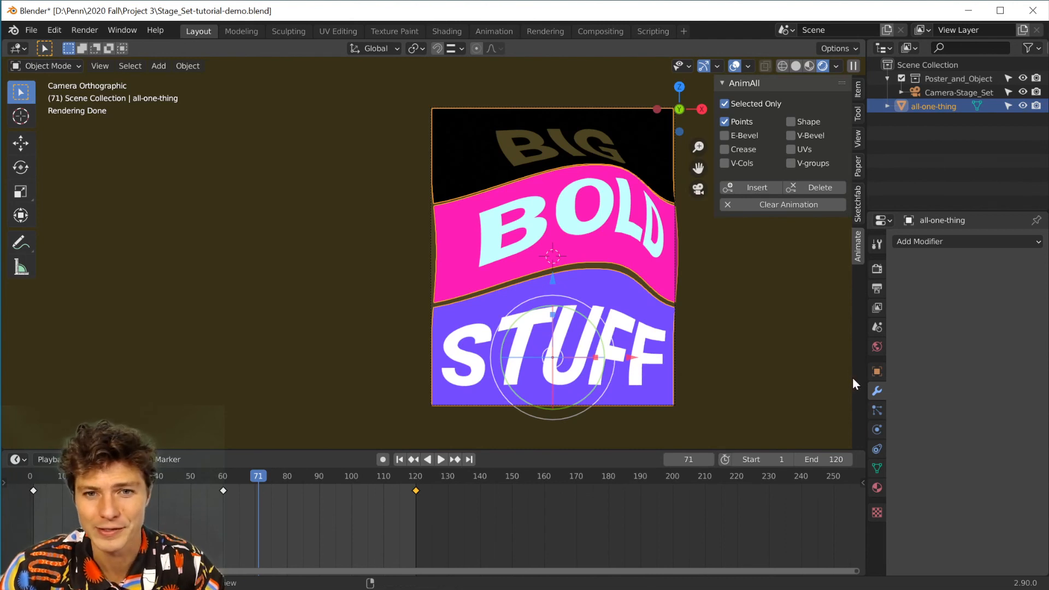
click(876, 347)
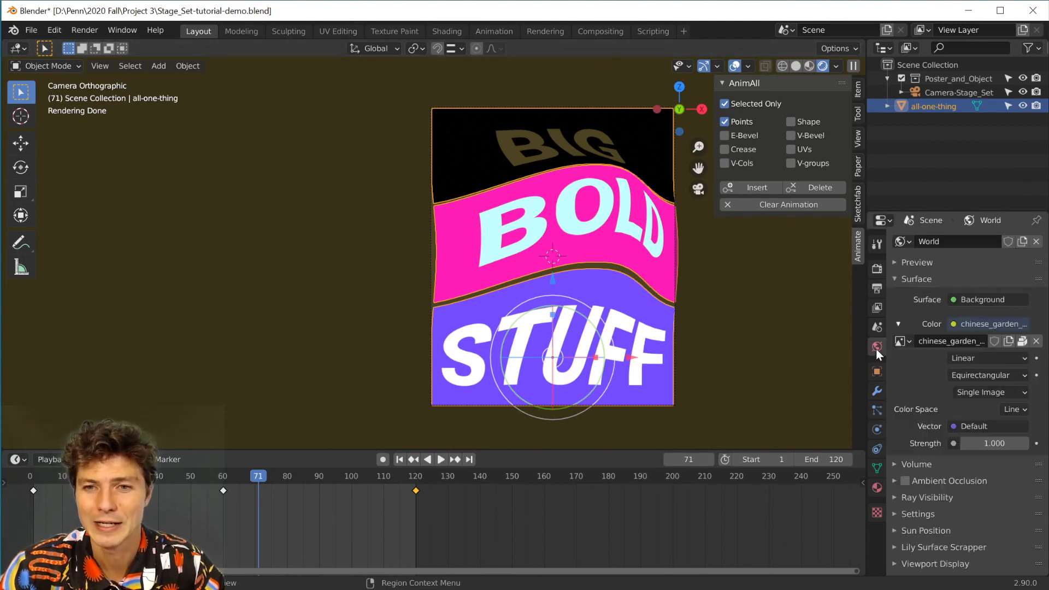
click(1001, 324)
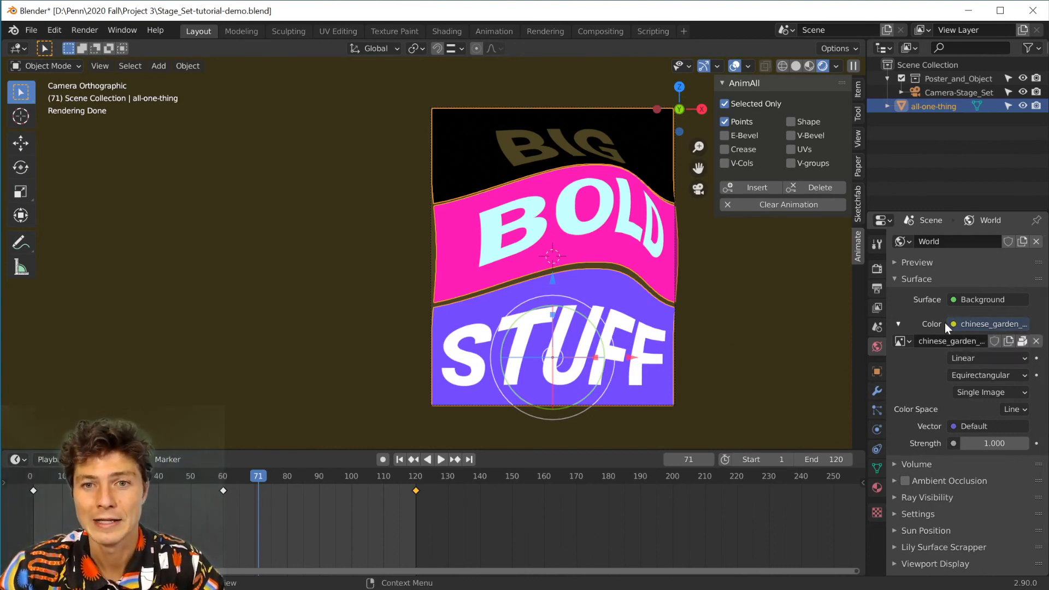
click(991, 323)
click(963, 356)
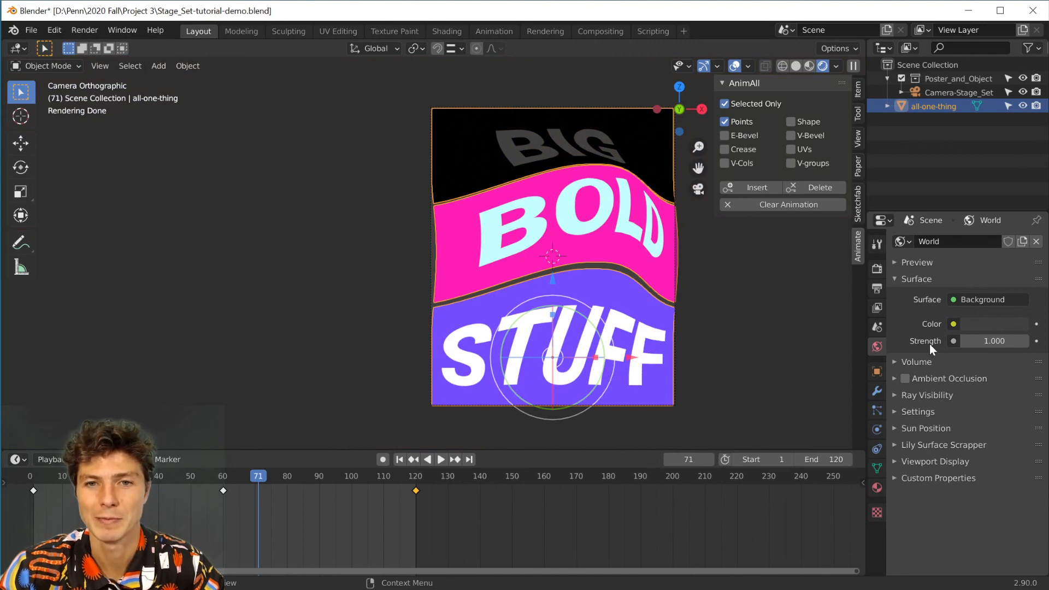
click(975, 324)
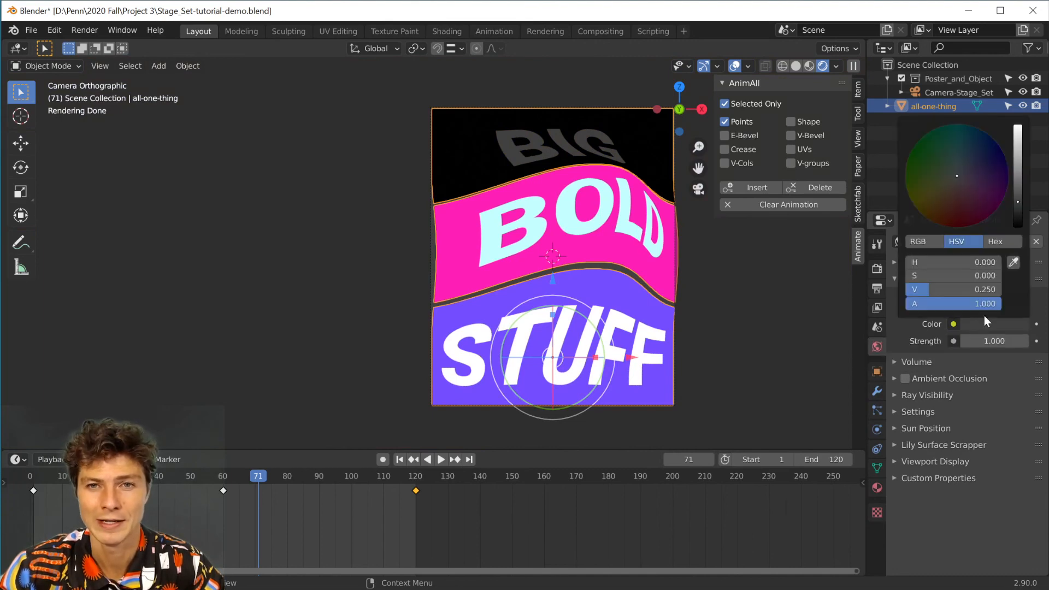
drag(1017, 202, 1000, 106)
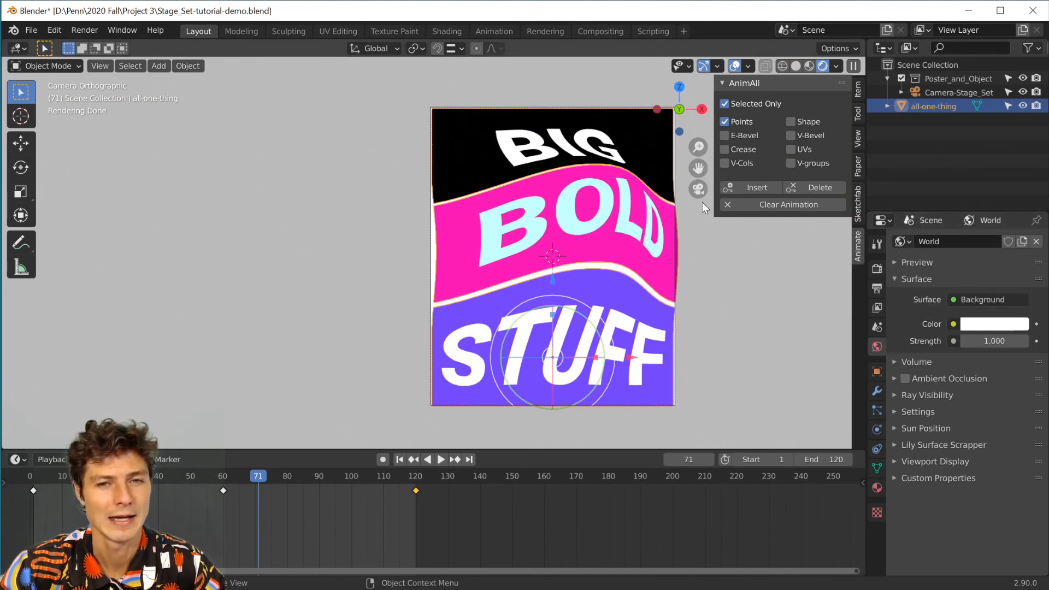
Step: Render a still image of frame 71, inspect the whole poster in the render window and close it
click(76, 30)
click(79, 47)
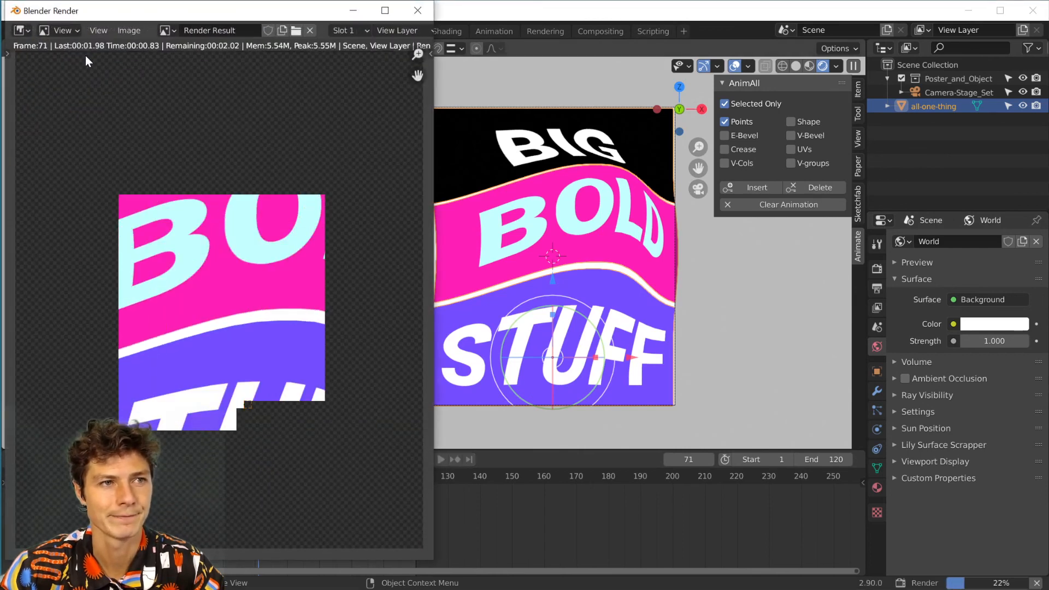
drag(132, 20, 304, 22)
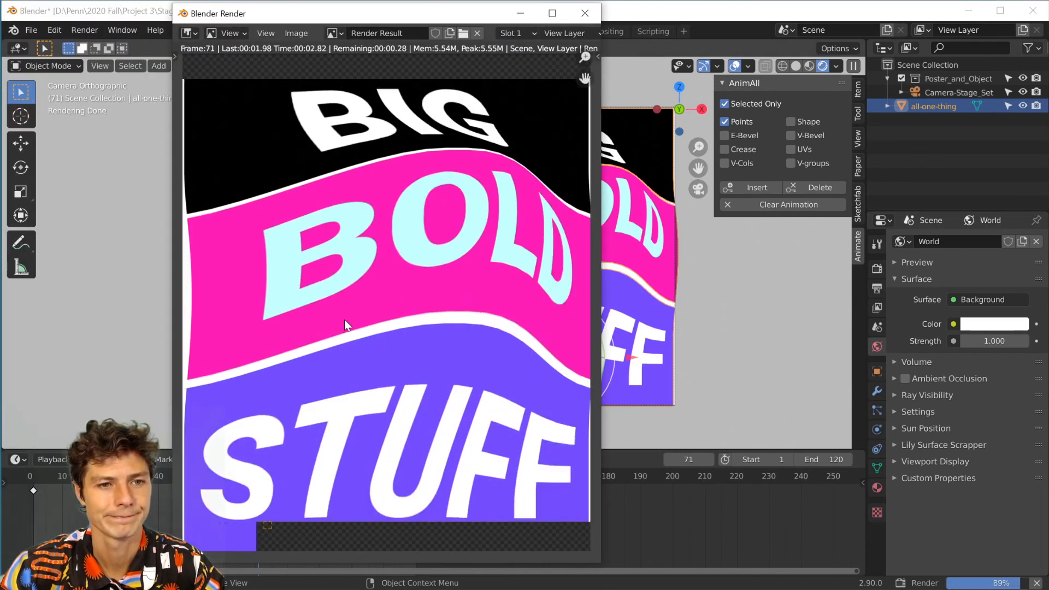
scroll(345, 319, down, 6)
scroll(346, 323, up, 3)
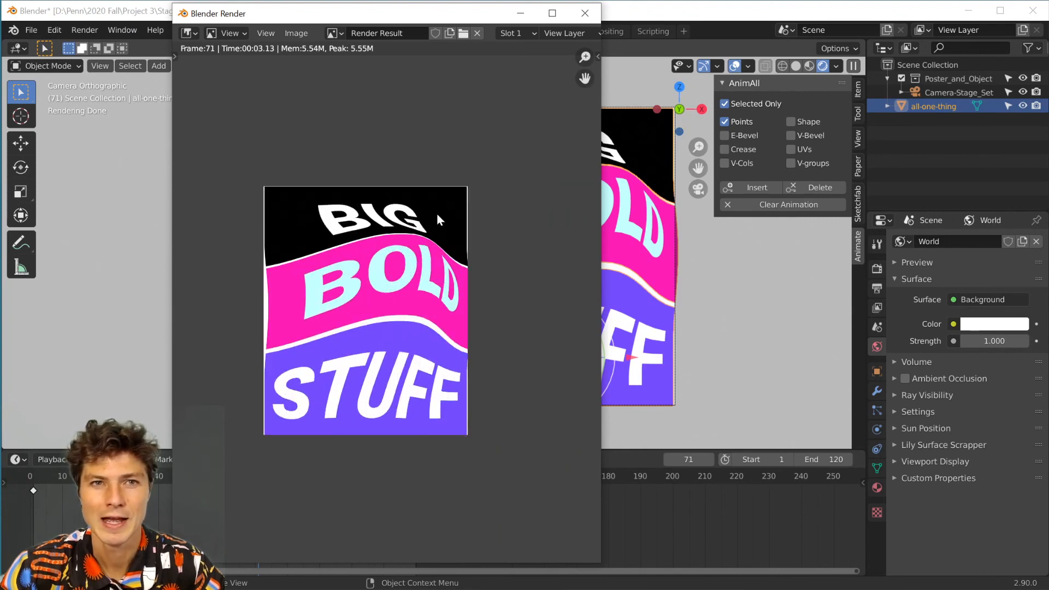
click(584, 13)
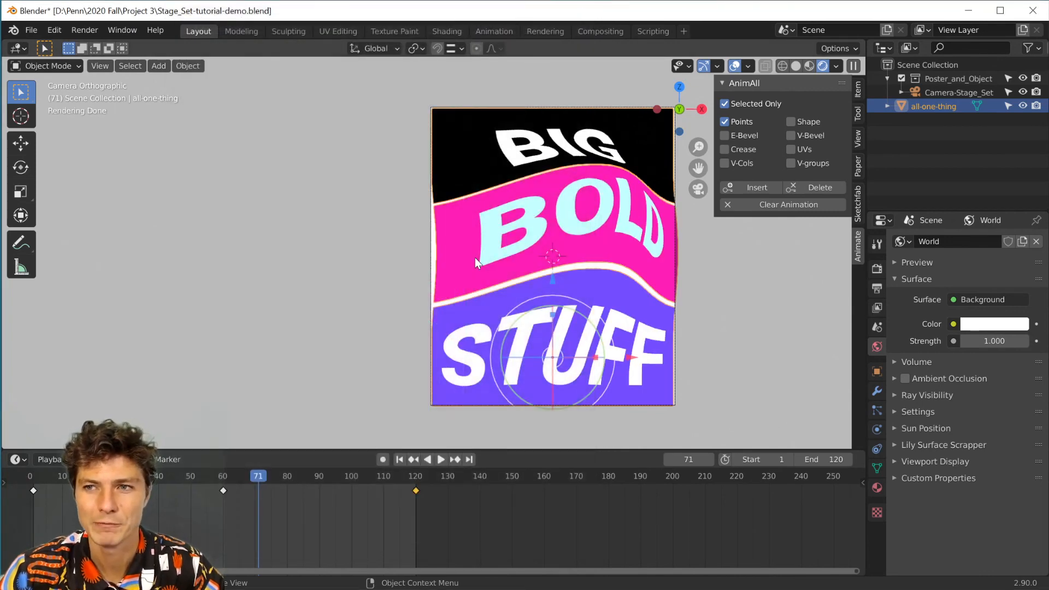